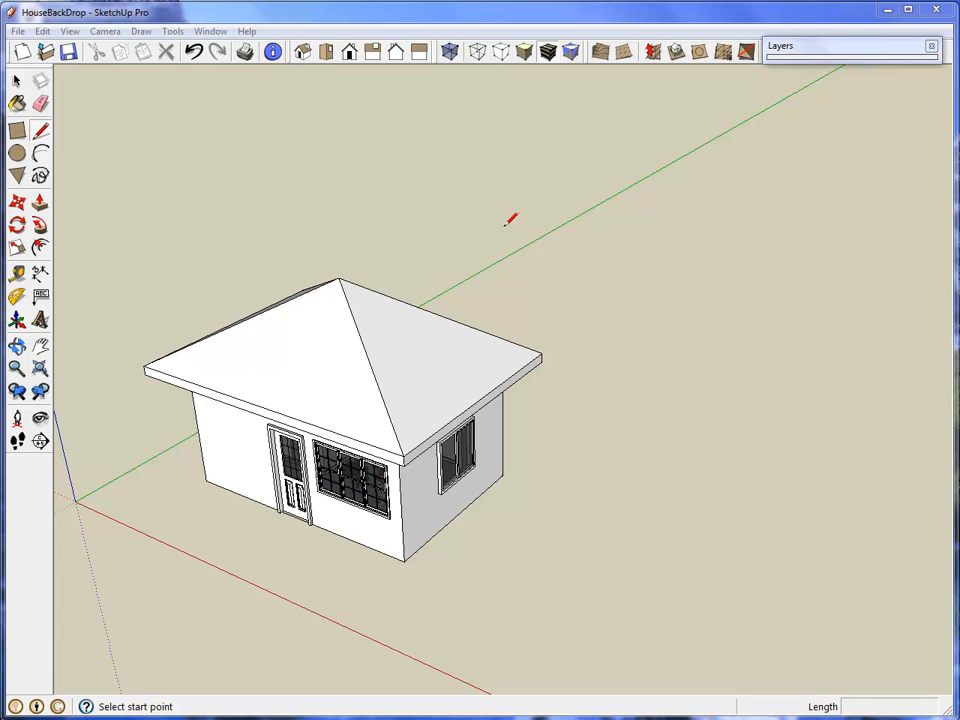
Draw a long rectangle on the ground behind the house, starting on the green axis, about 28' 8" deep.
left_click(18, 82)
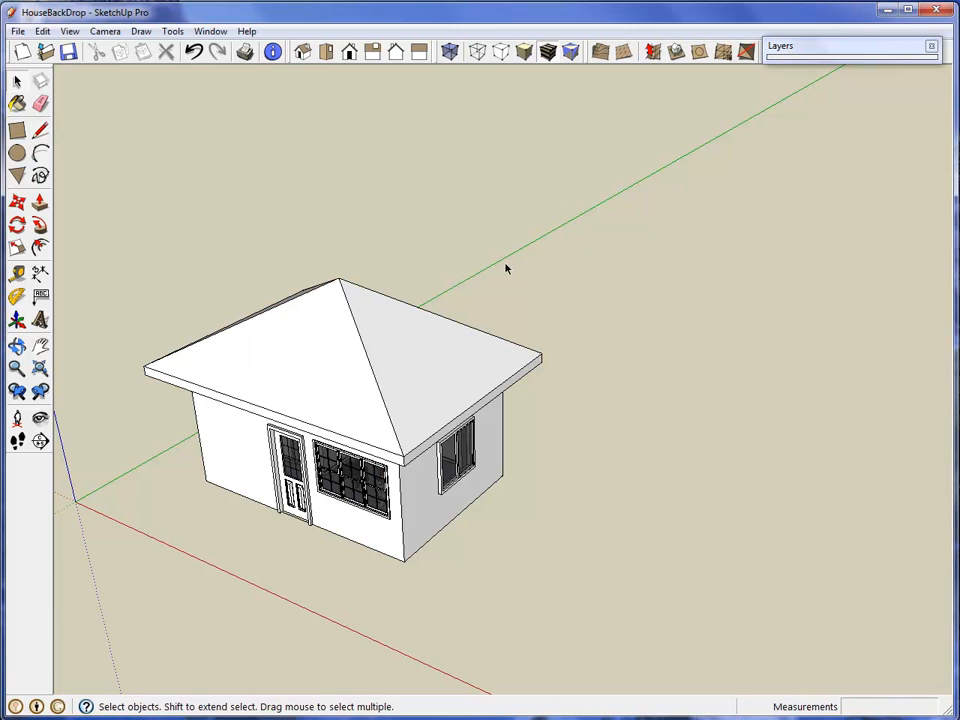
scroll(536, 274, "down", 5)
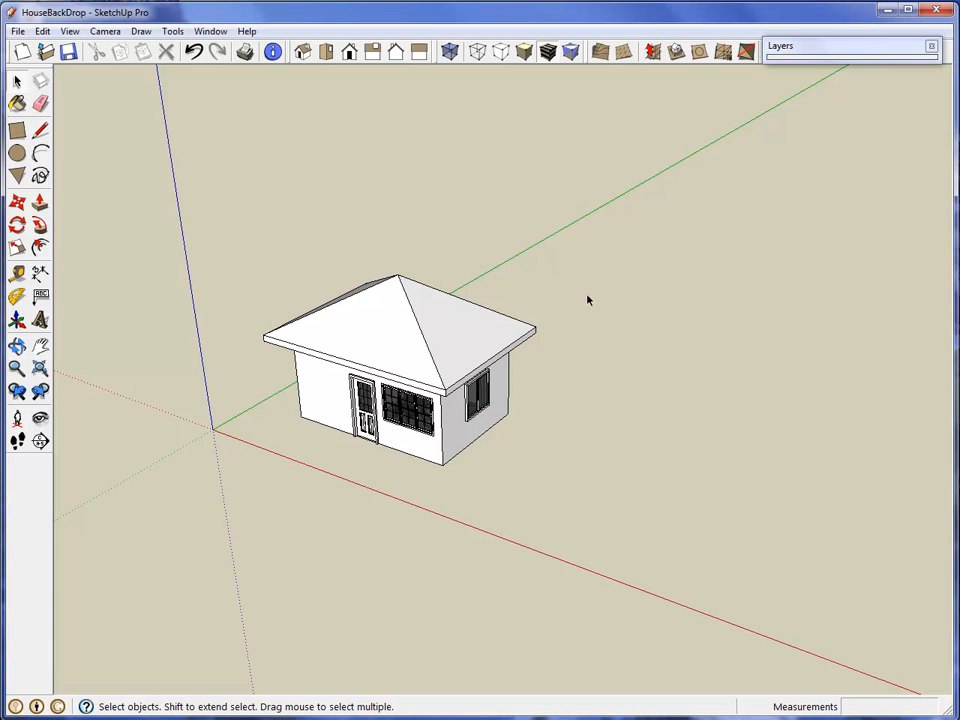
middle_click_drag(643, 295, 606, 469)
scroll(574, 418, "down", 4)
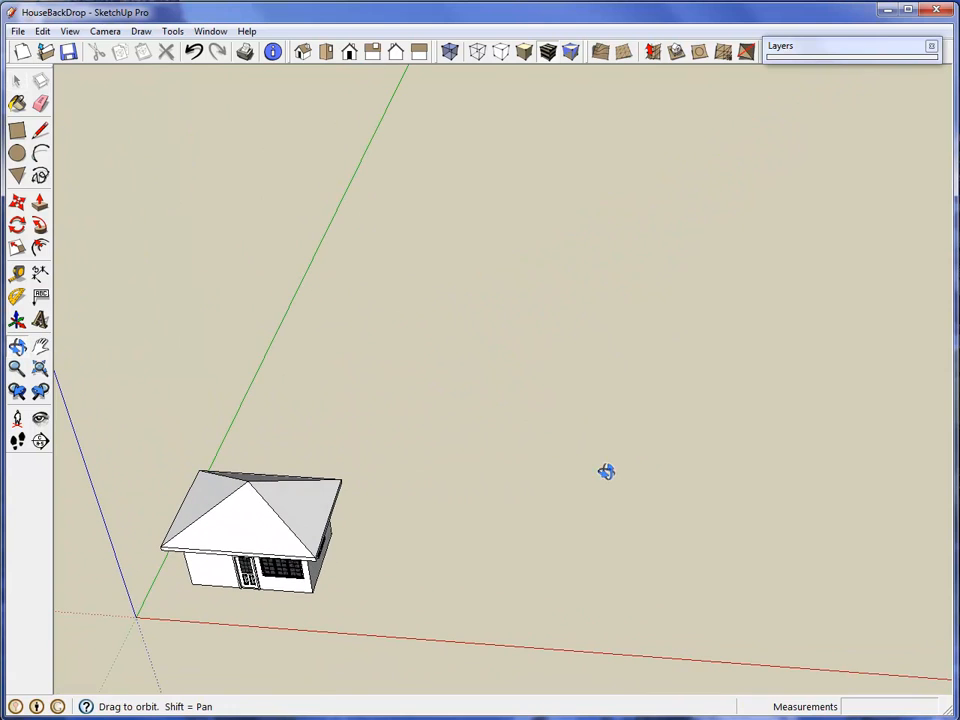
left_click(17, 131)
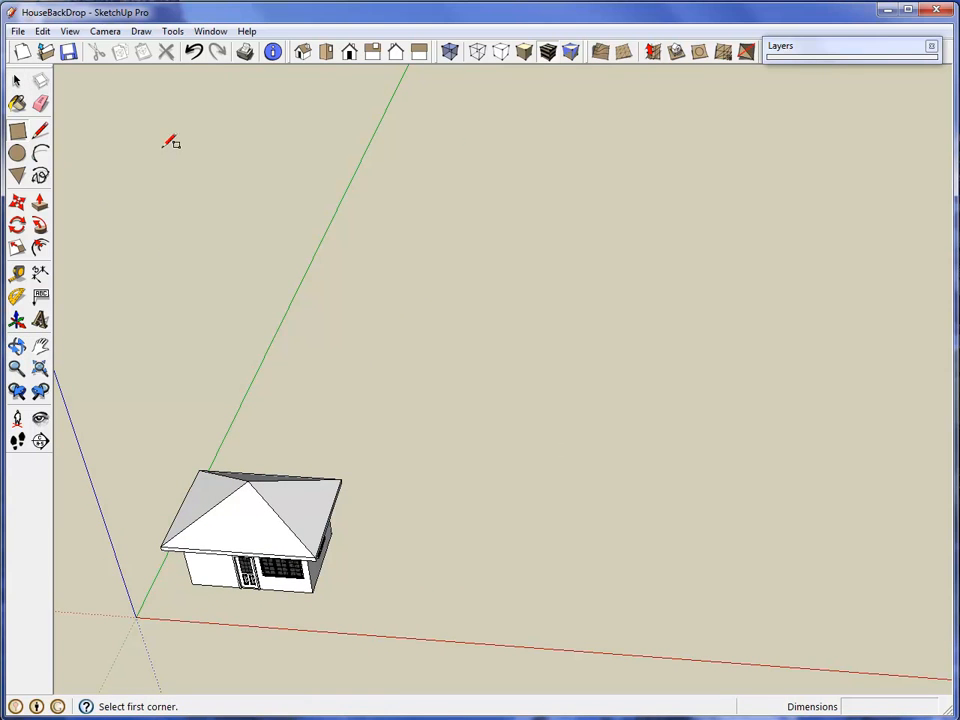
left_click(366, 151)
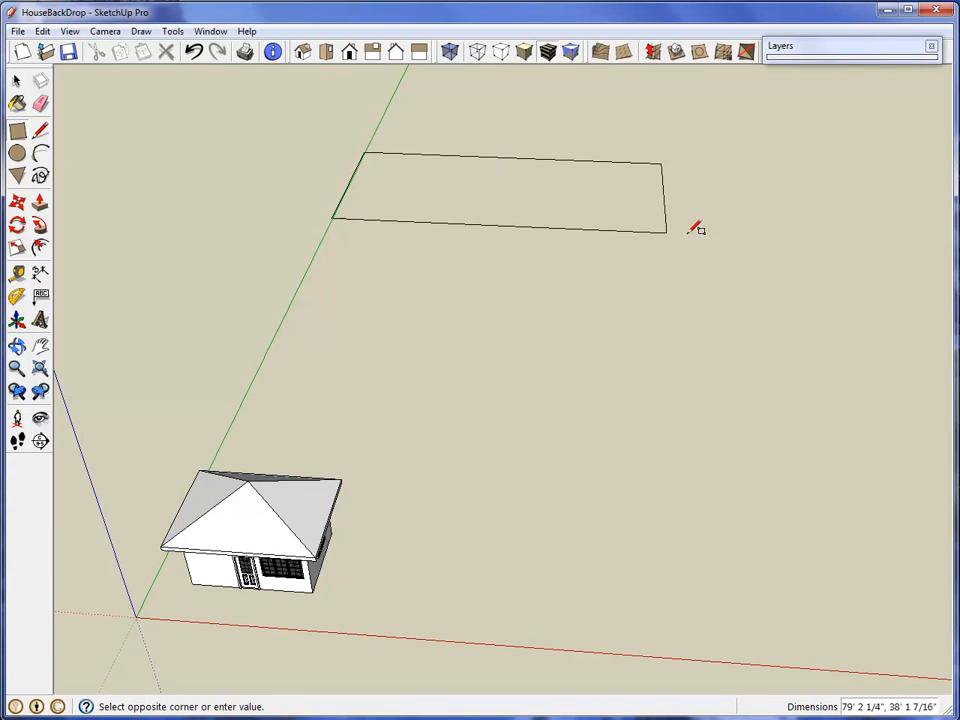
left_click(841, 221)
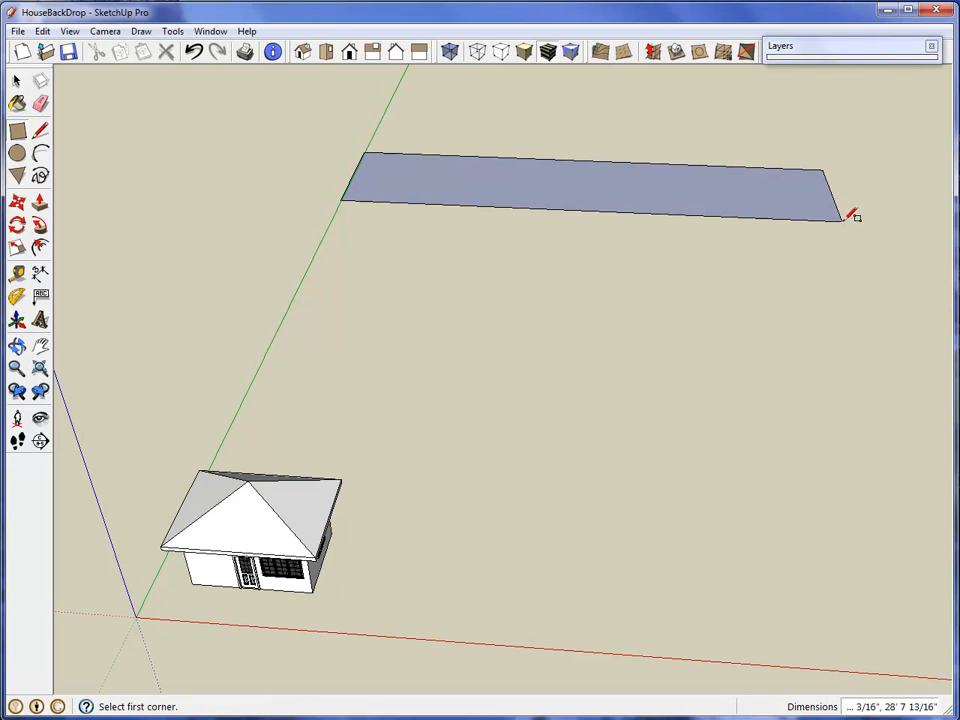
Draw an arc with a bulge of about 12' 11" between the rectangle's front corners, and erase the straight front edge.
left_click(42, 154)
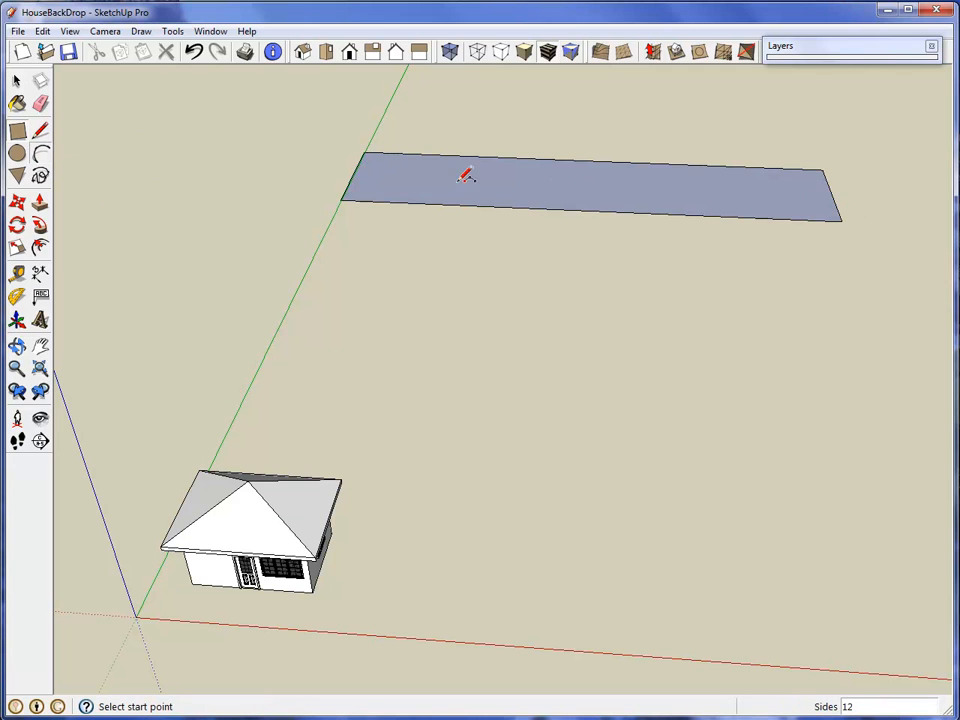
left_click(841, 221)
left_click(342, 198)
left_click(547, 197)
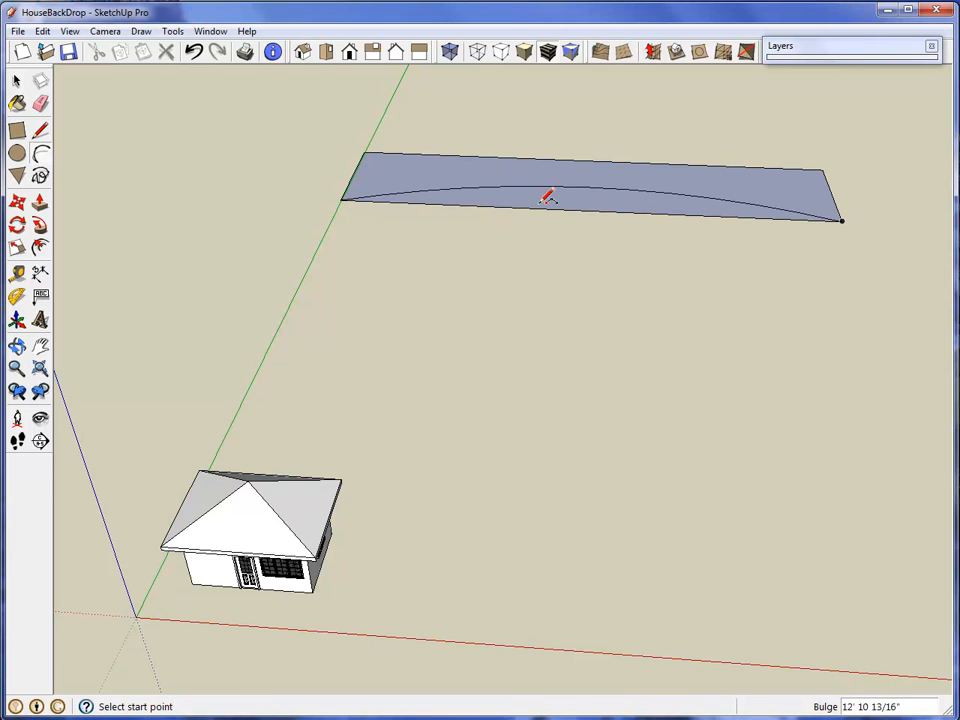
middle_click_drag(631, 260, 532, 339)
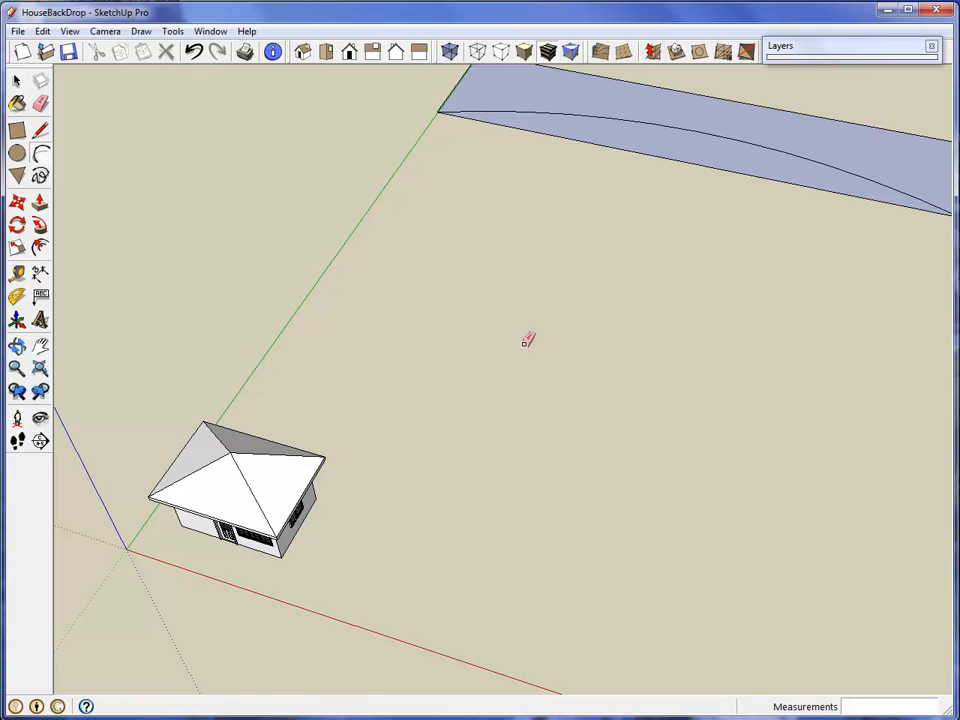
key("e")
left_click(658, 154)
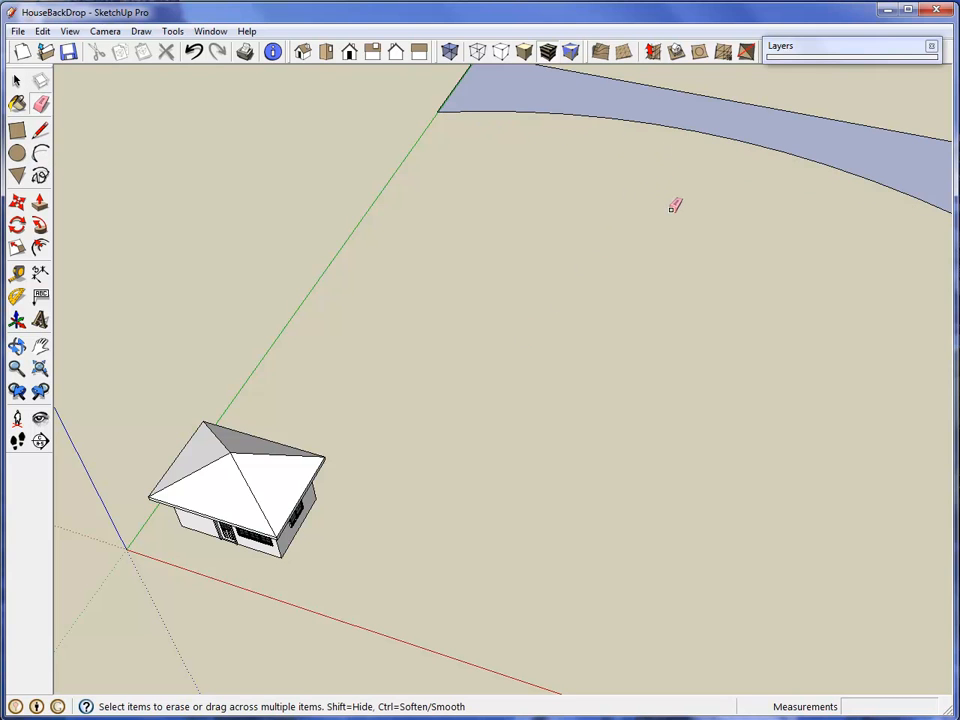
Push/Pull the curved face upward into a tall backdrop wall behind the house.
scroll(673, 205, "down", 2)
middle_click_drag(685, 213, 557, 349, "shift")
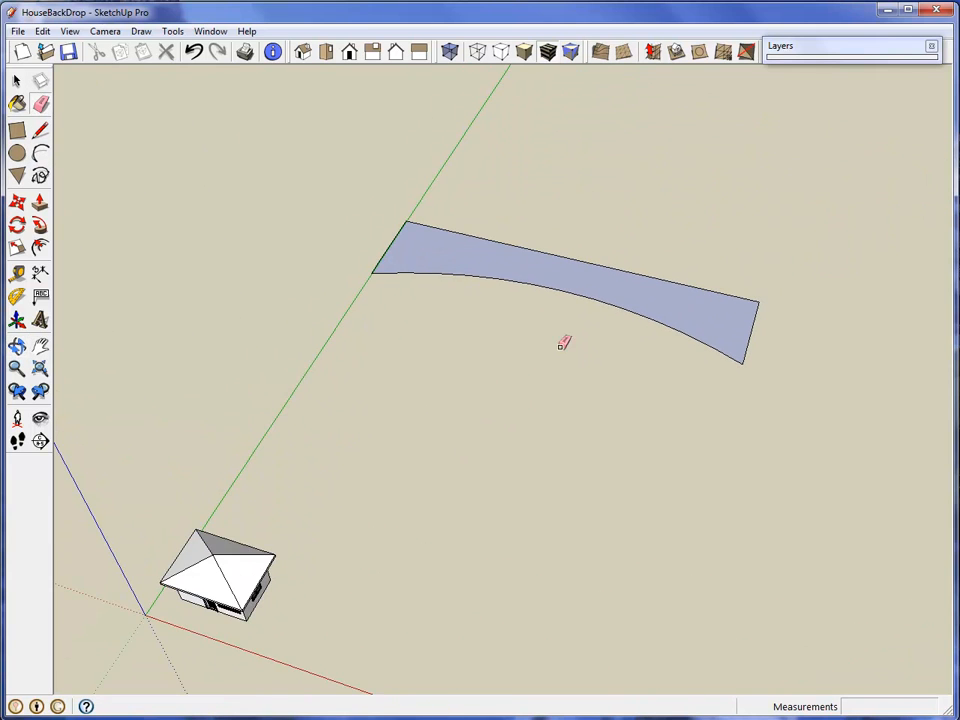
left_click(40, 201)
left_click_drag(634, 289, 632, 133)
mouse_move(607, 207)
middle_mouse_down()
mouse_move(671, 309)
mouse_move(619, 236)
mouse_move(647, 279)
mouse_move(829, 317)
mouse_move(857, 306)
mouse_move(511, 480)
middle_mouse_up()
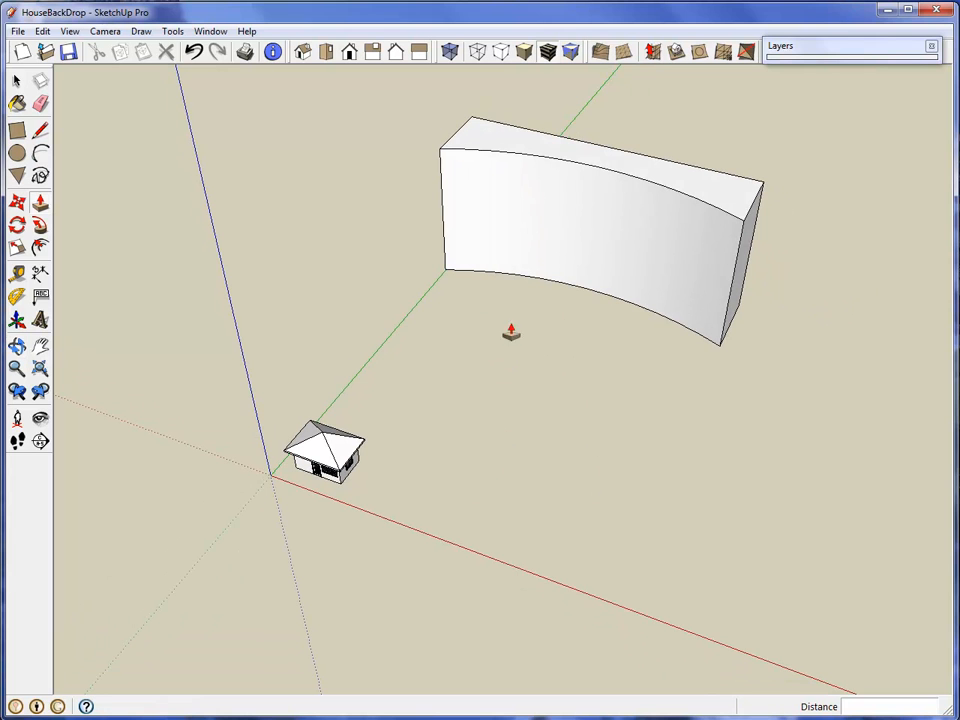
mouse_move(394, 494)
middle_mouse_down()
mouse_move(392, 504)
mouse_move(165, 439)
mouse_move(476, 424)
mouse_move(661, 386)
mouse_move(686, 411)
mouse_move(683, 426)
mouse_move(660, 402)
middle_mouse_up()
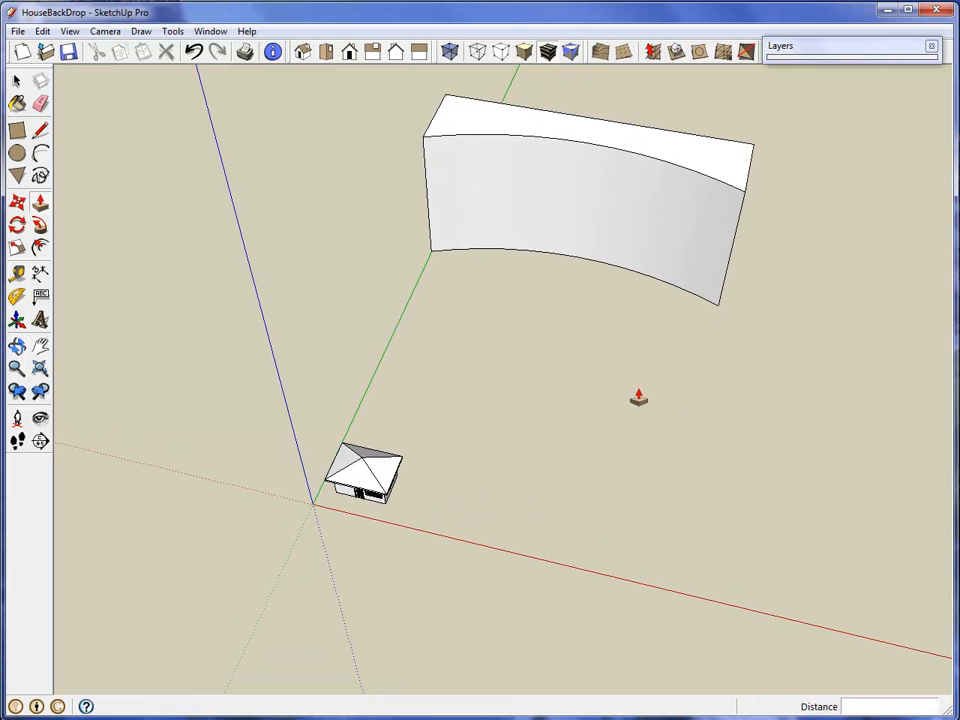
mouse_move(585, 390)
middle_mouse_down()
mouse_move(660, 411)
mouse_move(669, 424)
mouse_move(587, 397)
middle_mouse_up()
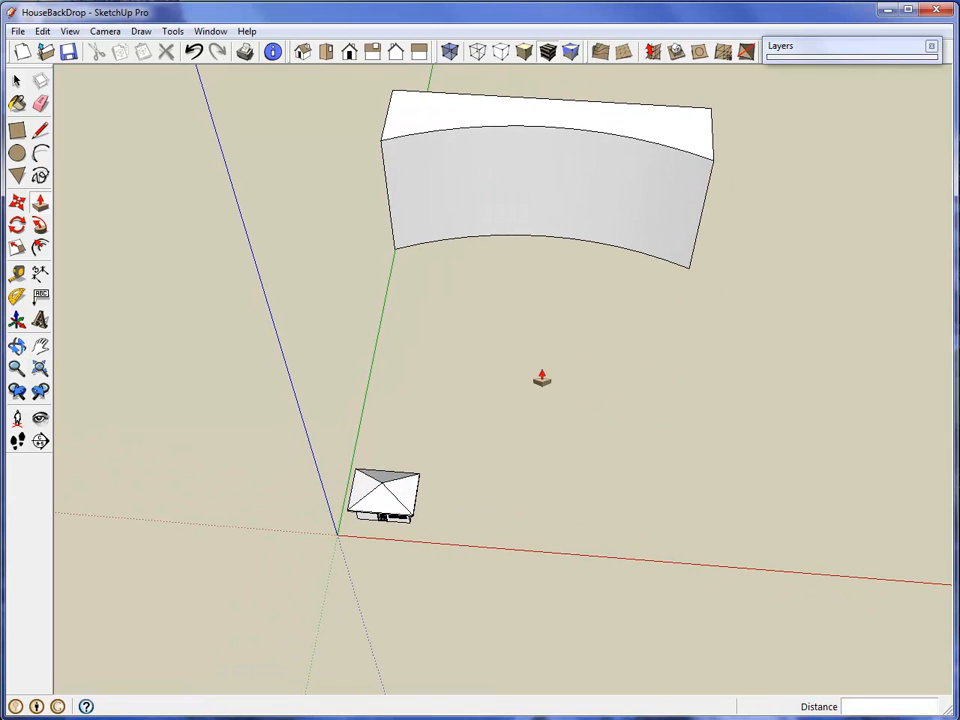
middle_click_drag(530, 349, 583, 349)
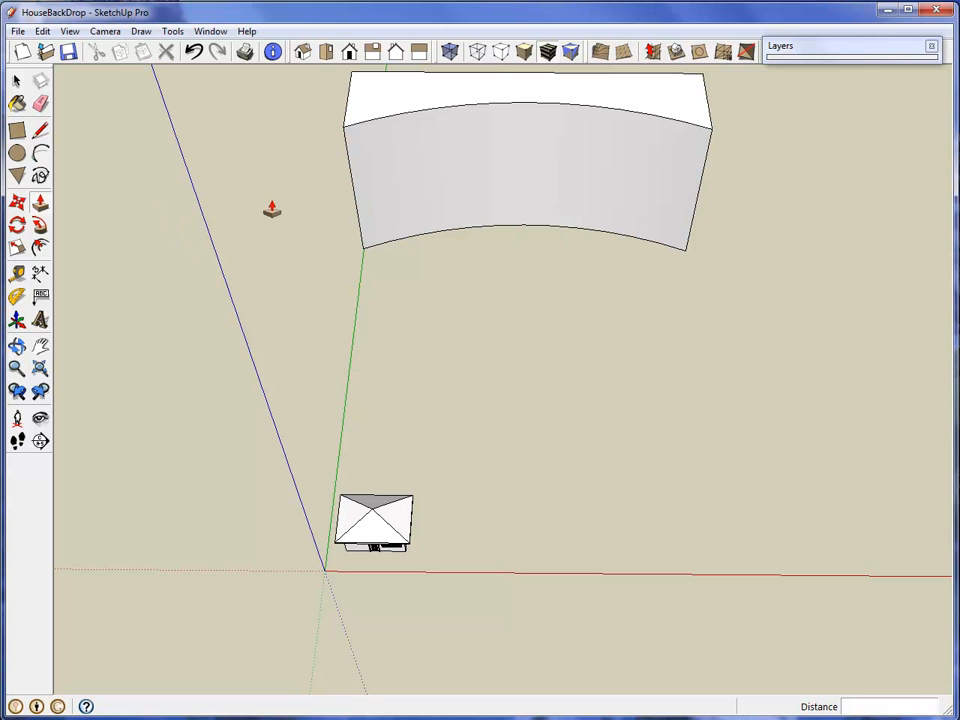
Import GOLD_4 from the Desktop's Sketchup folder as an image, placing it flat before the curved wall, about 112' wide.
left_click(17, 31)
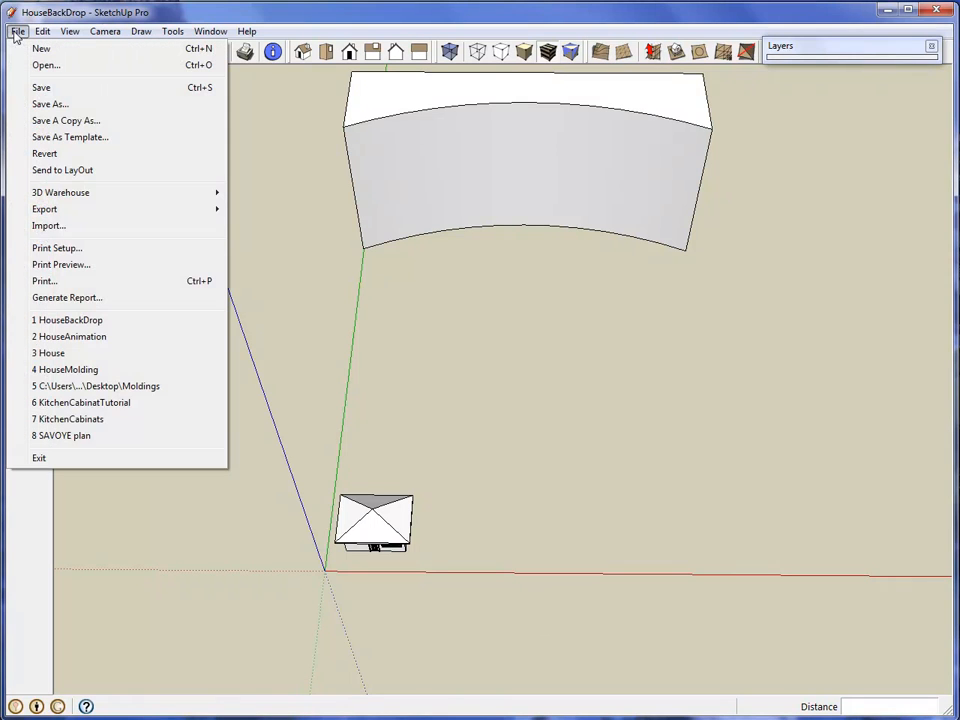
left_click(36, 225)
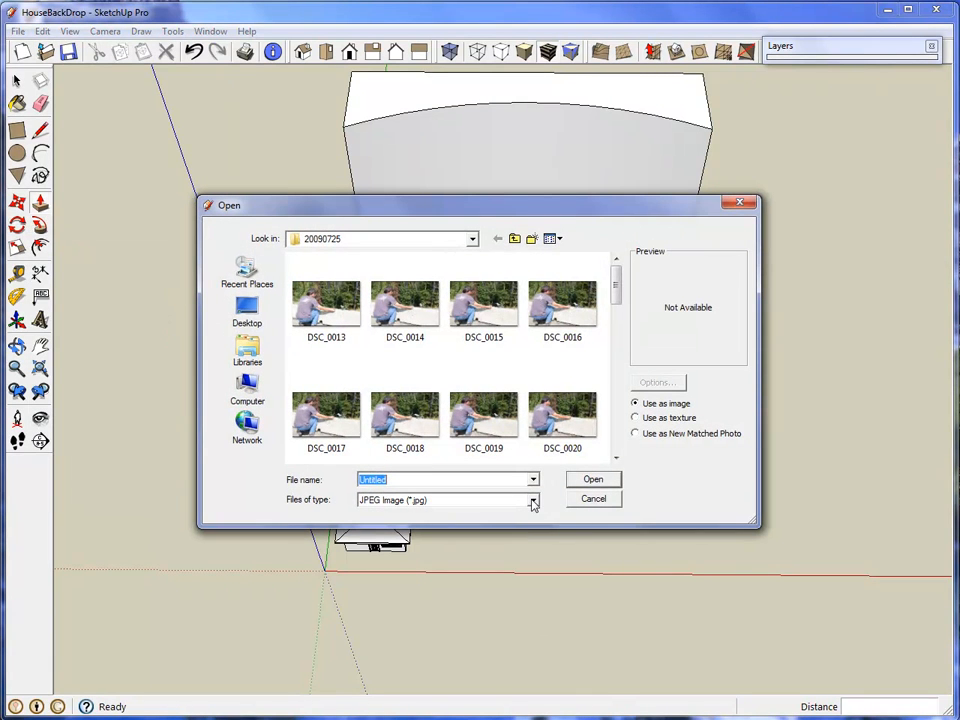
left_click(472, 239)
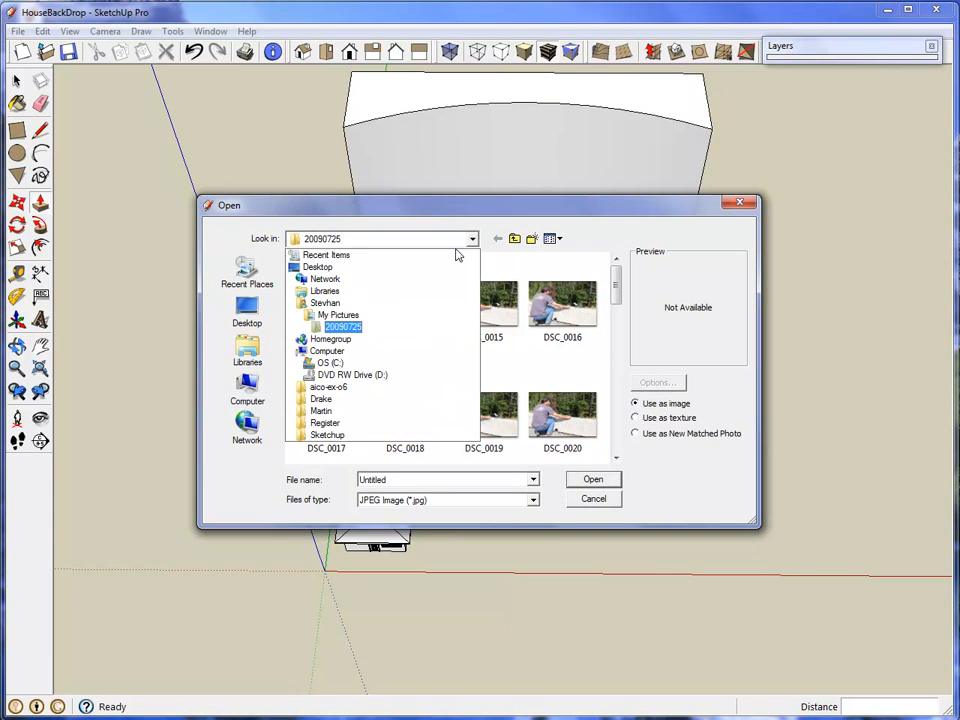
left_click(415, 268)
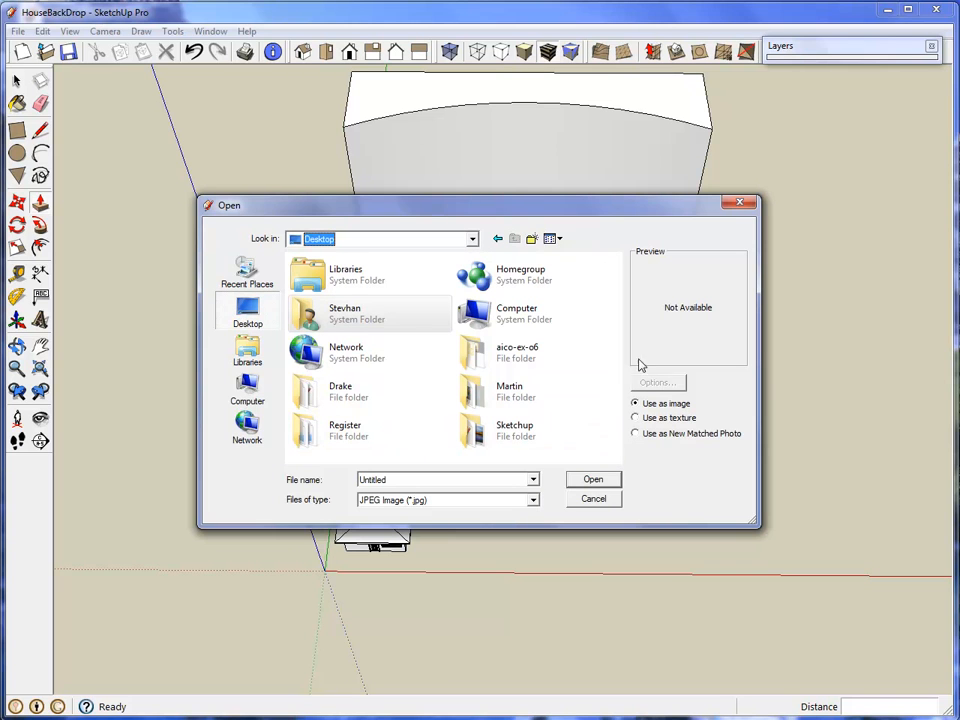
double_click(521, 435)
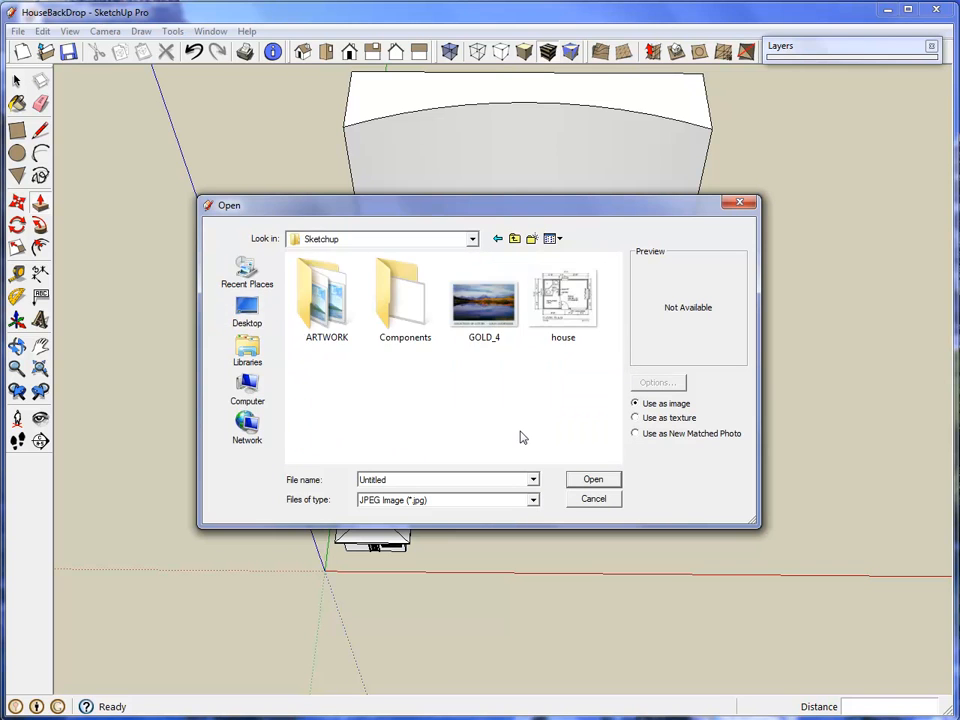
left_click(486, 320)
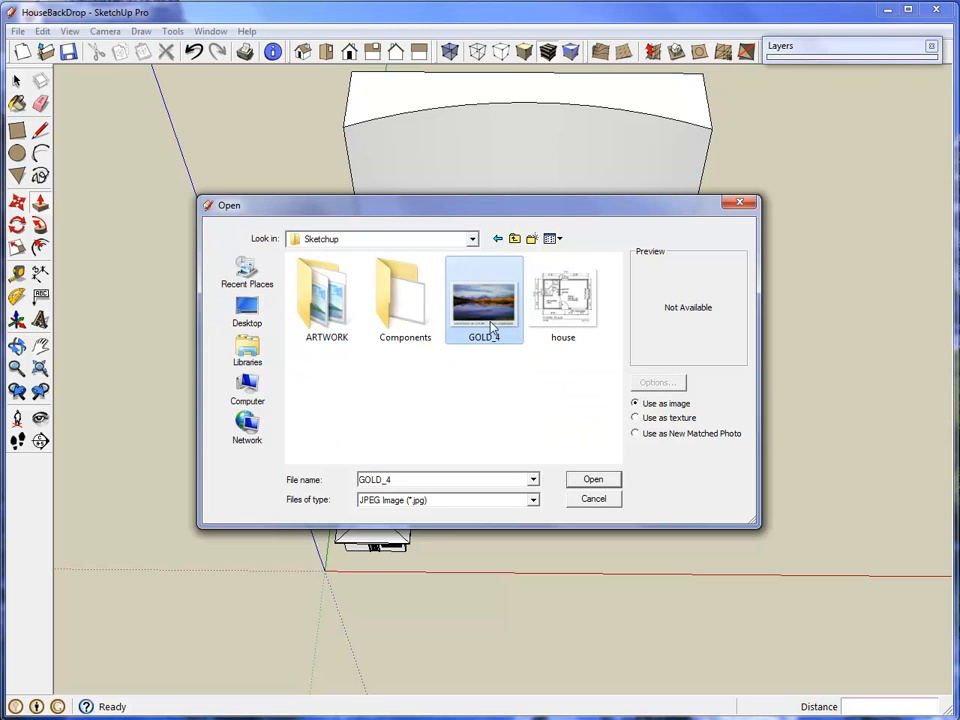
left_click(593, 480)
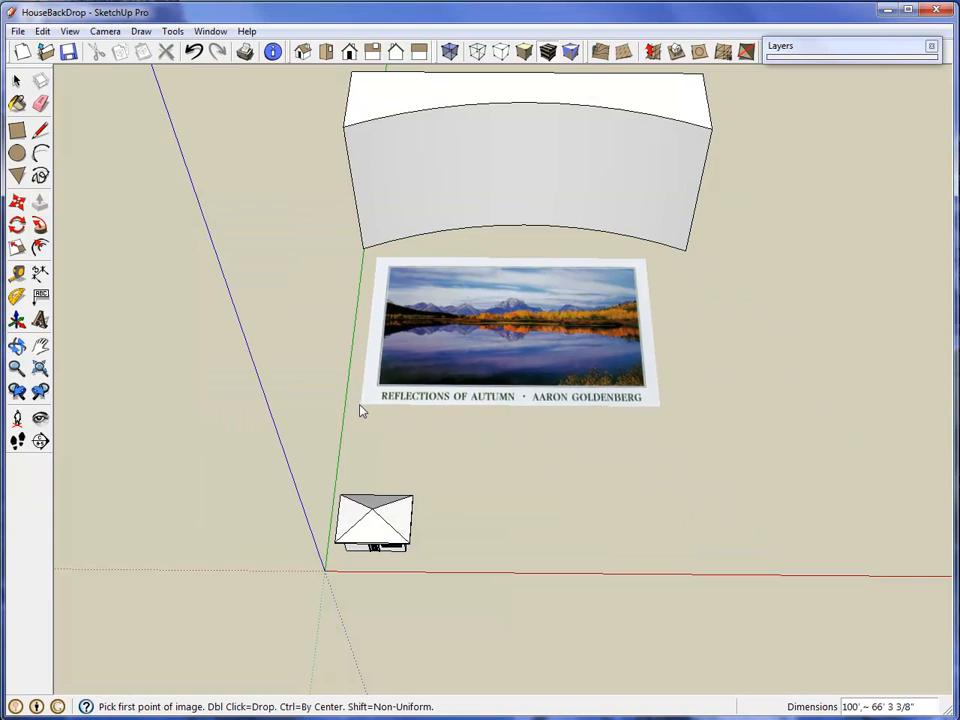
left_click(363, 407)
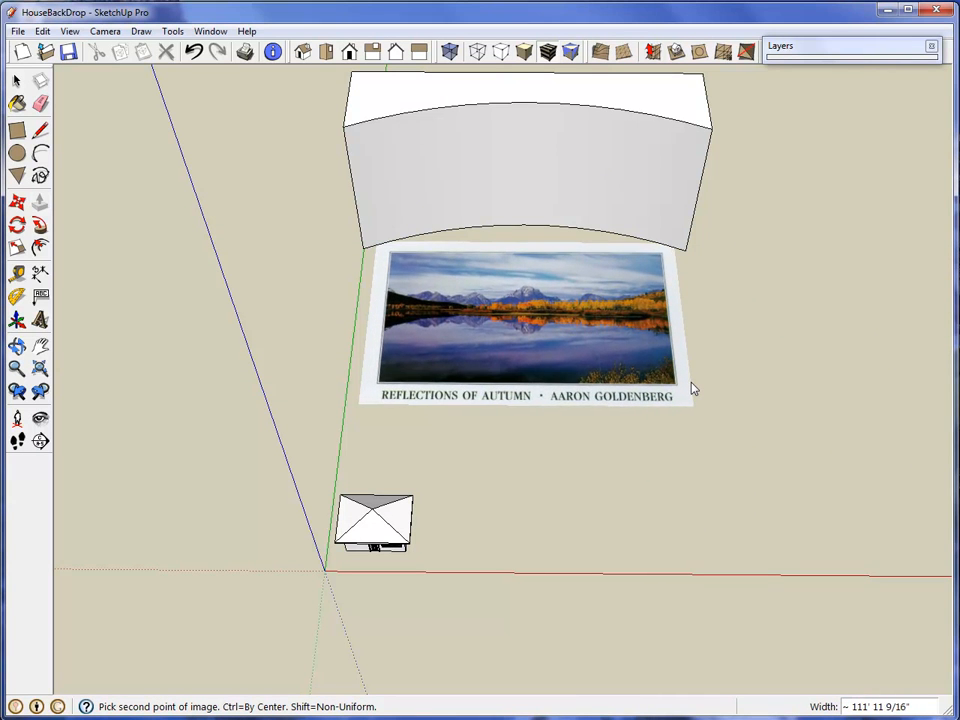
left_click(694, 389)
Rotate the imported picture 90 degrees about its front edge so it stands upright facing the house.
key("p")
middle_click_drag(767, 418, 773, 449)
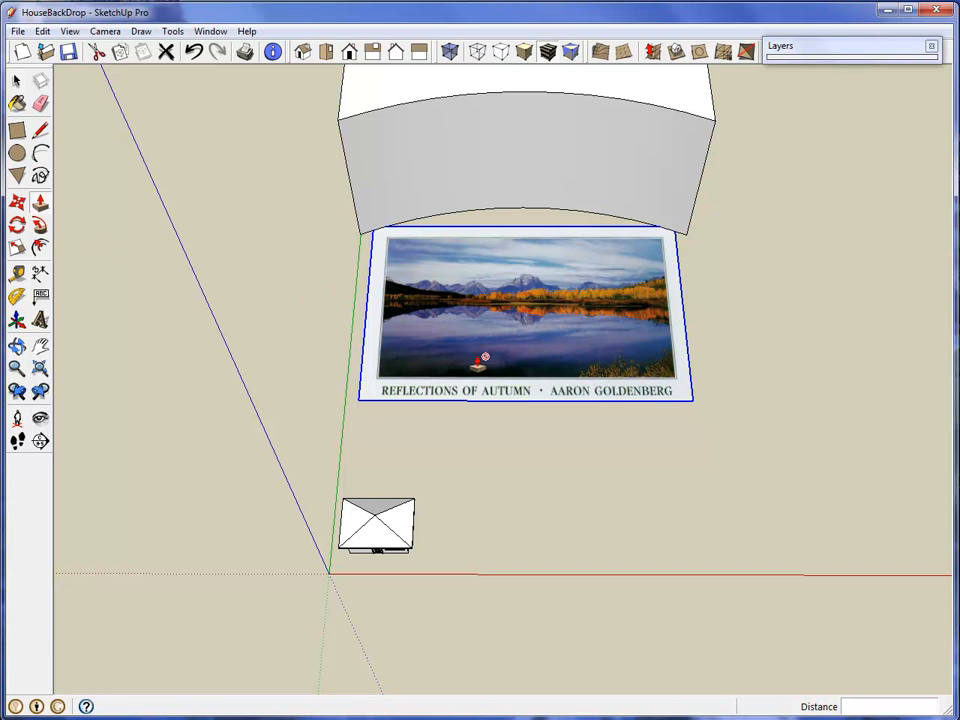
middle_click_drag(720, 401, 585, 485)
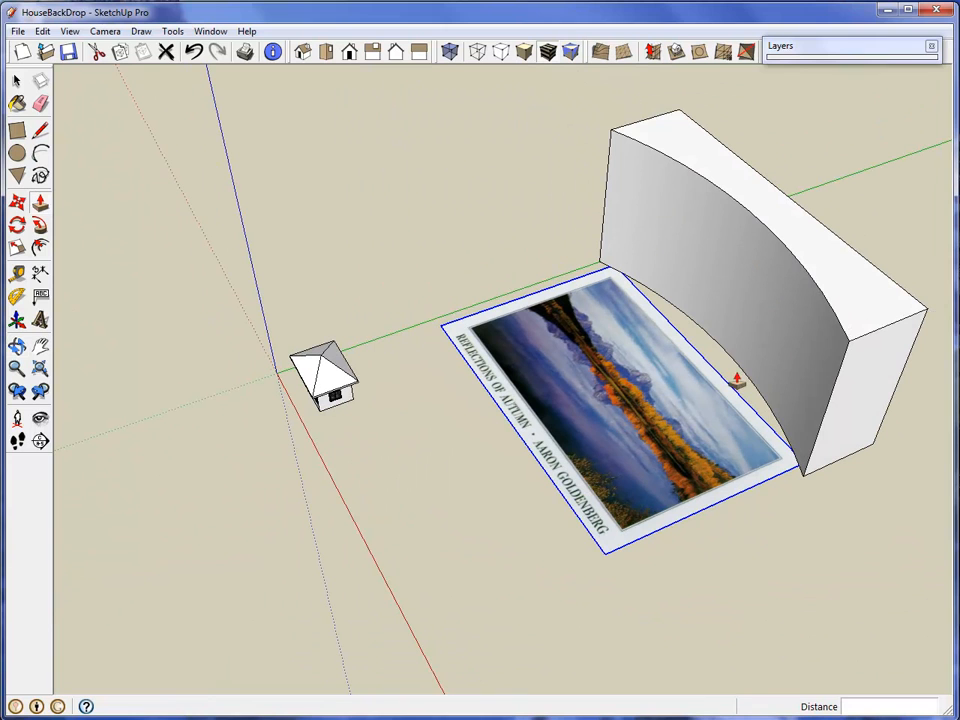
left_click(18, 226)
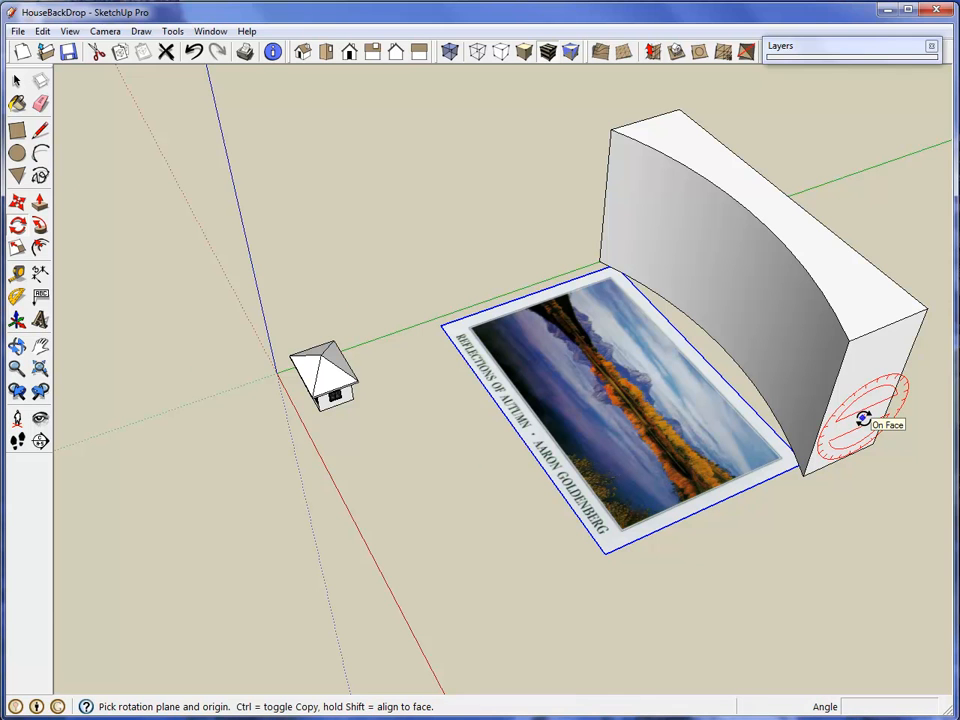
left_click(604, 551)
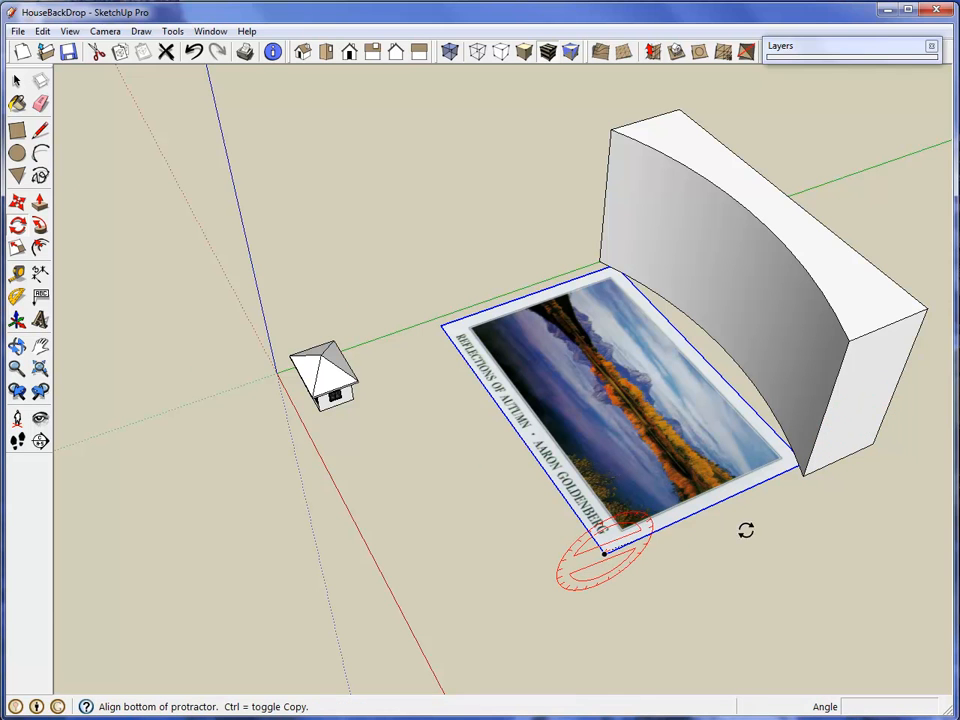
left_click(790, 469)
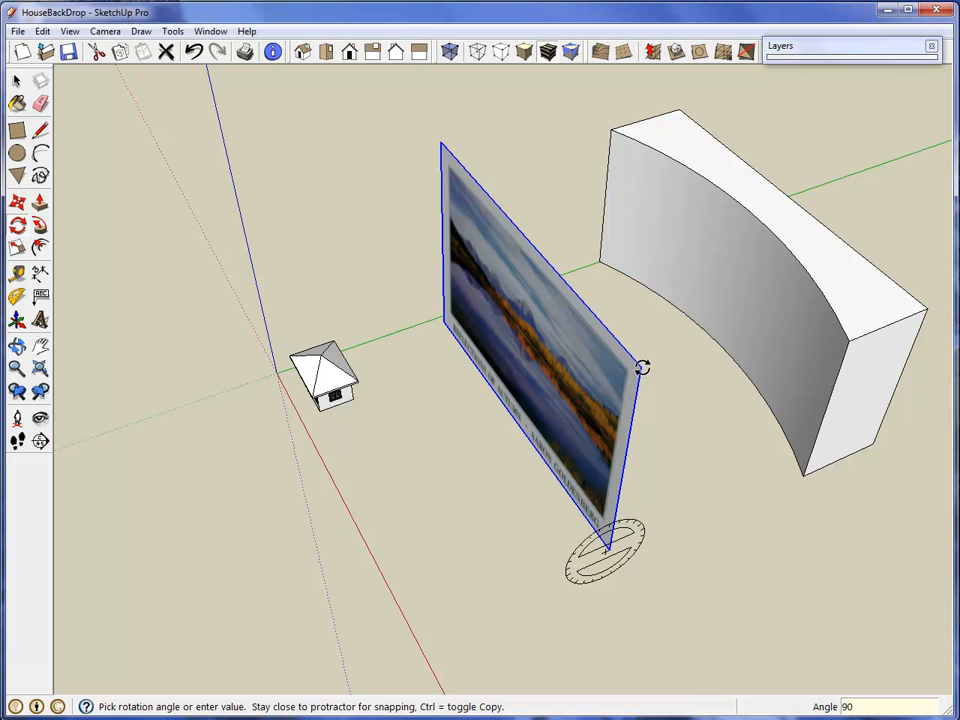
key("Return")
Select the whole curved wall and scale it up from its far back corner until it is wider than the picture.
middle_click_drag(718, 450, 781, 395)
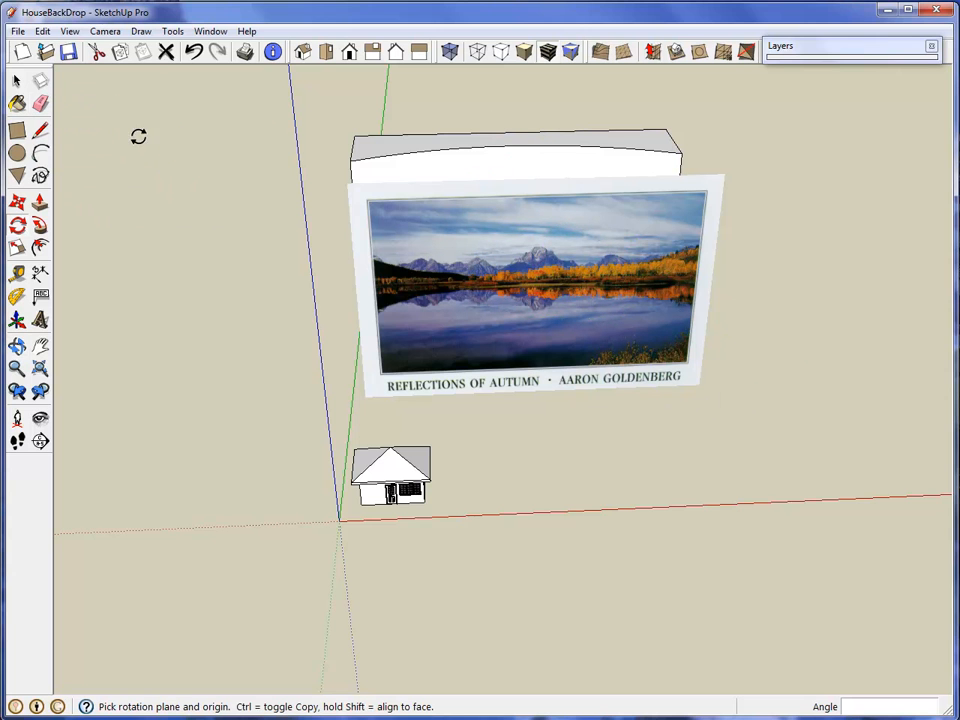
middle_click_drag(461, 225, 259, 143)
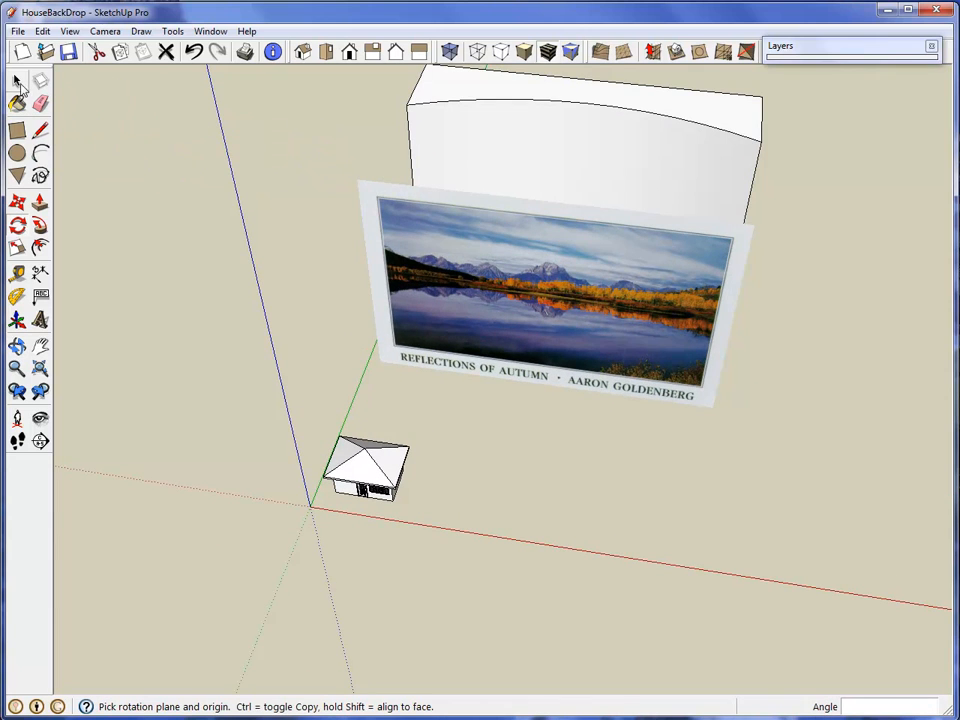
left_click(18, 83)
triple_click(560, 145)
left_click(17, 247)
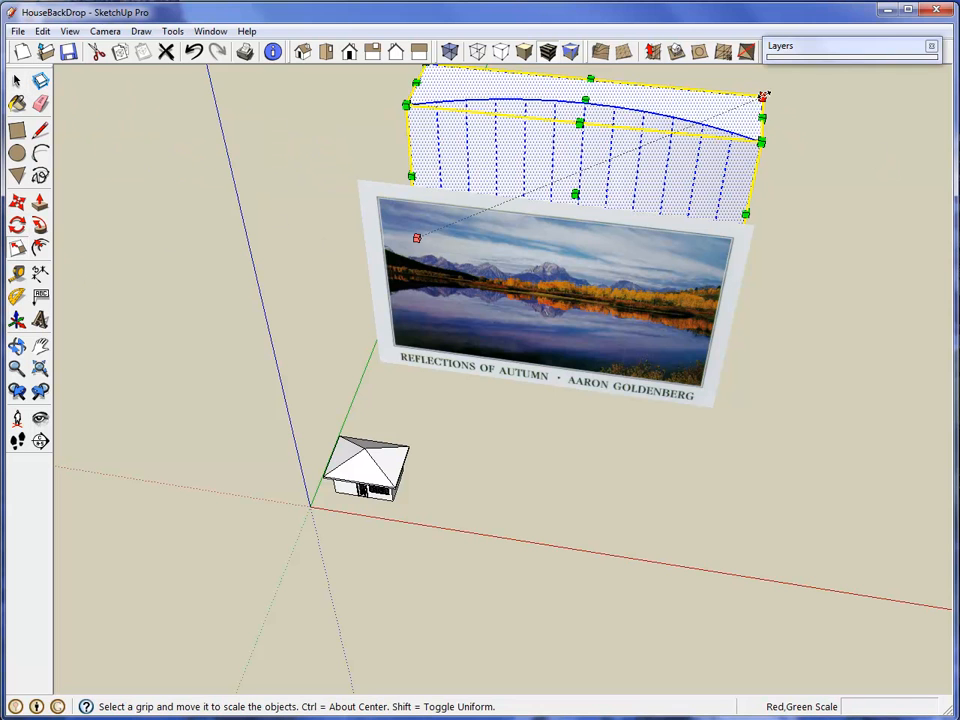
left_click_drag(763, 95, 880, 71)
middle_click_drag(847, 347, 851, 279)
middle_click_drag(737, 230, 752, 350)
left_click_drag(791, 120, 878, 75)
middle_click_drag(846, 133, 765, 484)
scroll(766, 490, "down", 3)
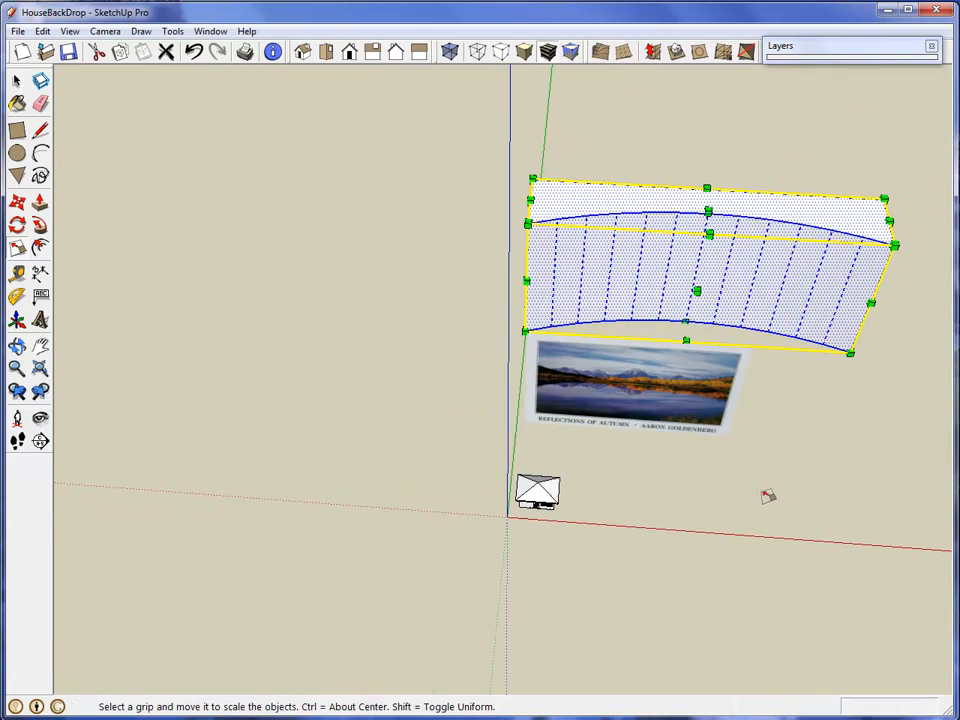
Move the picture along the red axis until it stands roughly centred in front of the curved wall.
left_click(16, 80)
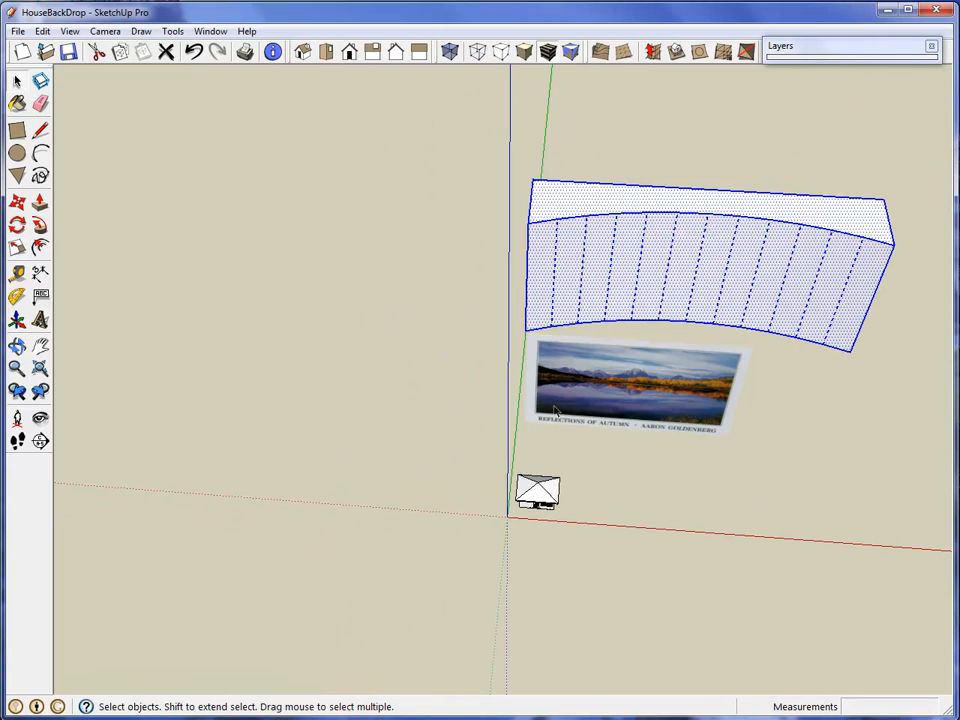
left_click(610, 410)
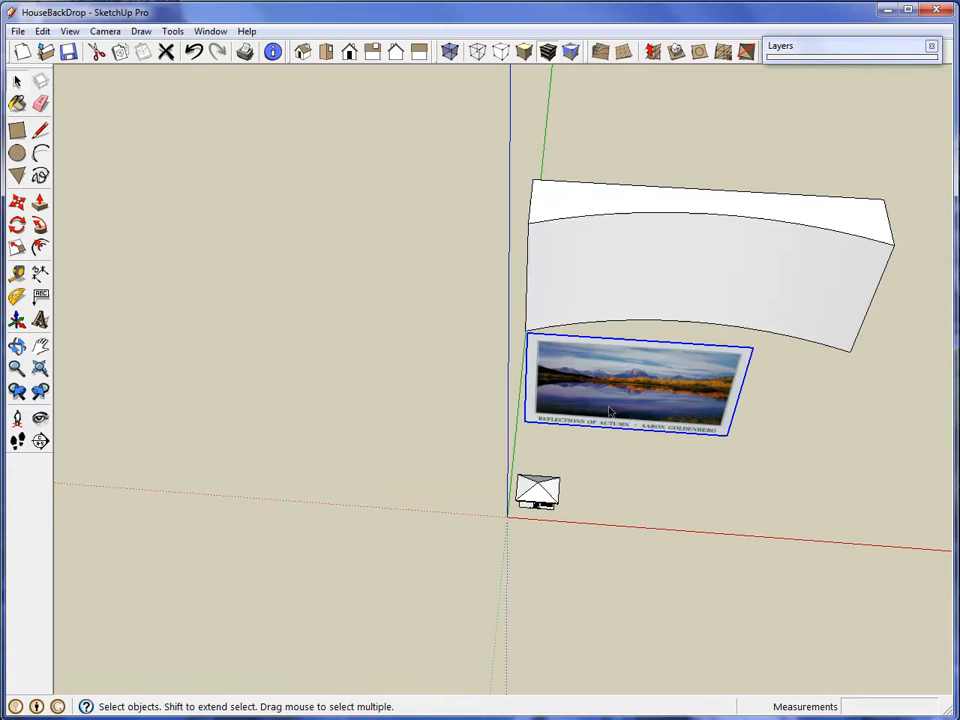
key("m")
left_click(633, 464)
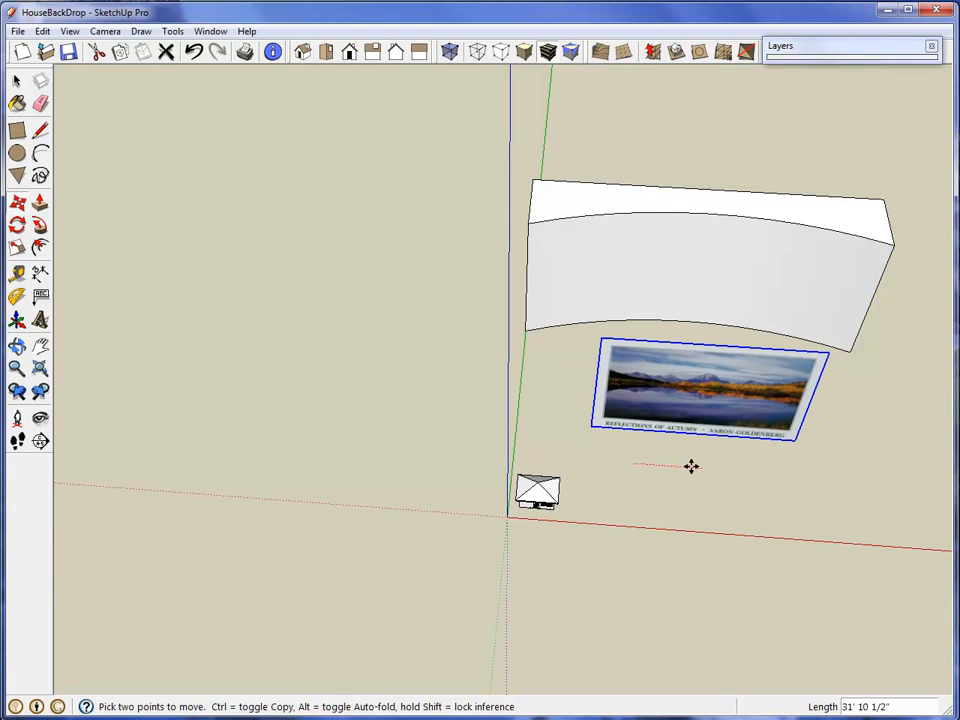
middle_click_drag(724, 467, 829, 493)
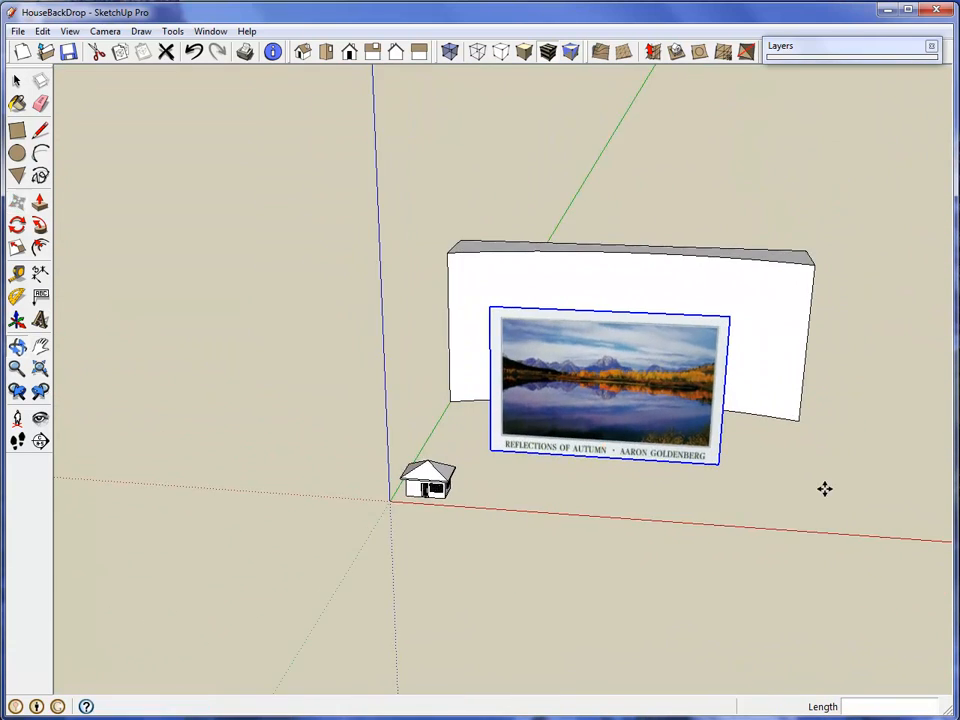
scroll(735, 476, "up", 2)
middle_click_drag(748, 487, 524, 415)
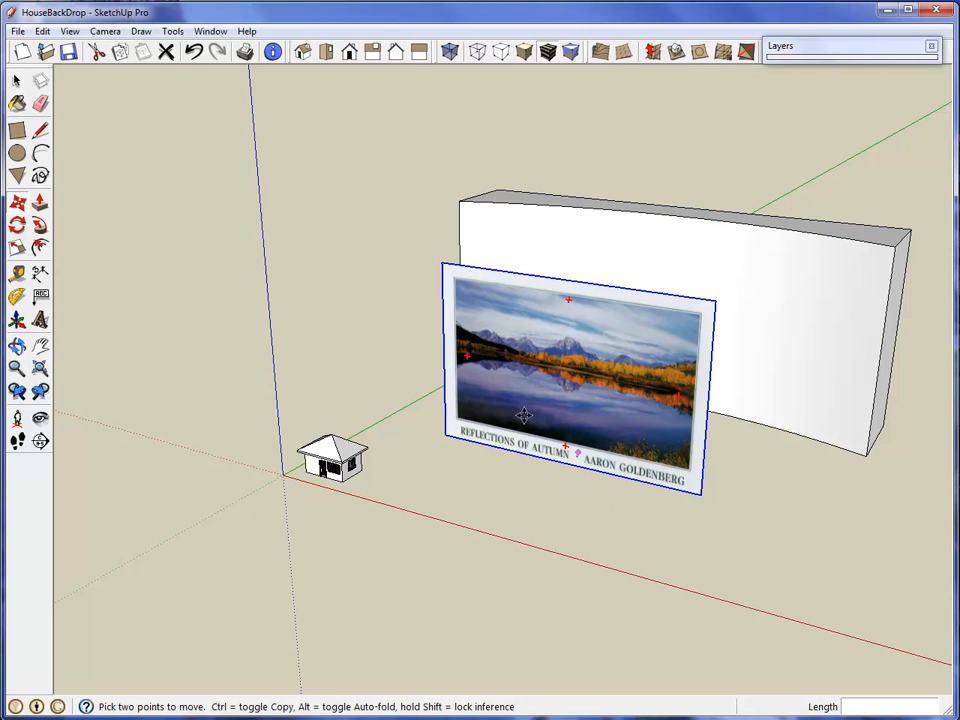
Explode the imported picture so it becomes an ordinary textured face.
right_click(590, 360)
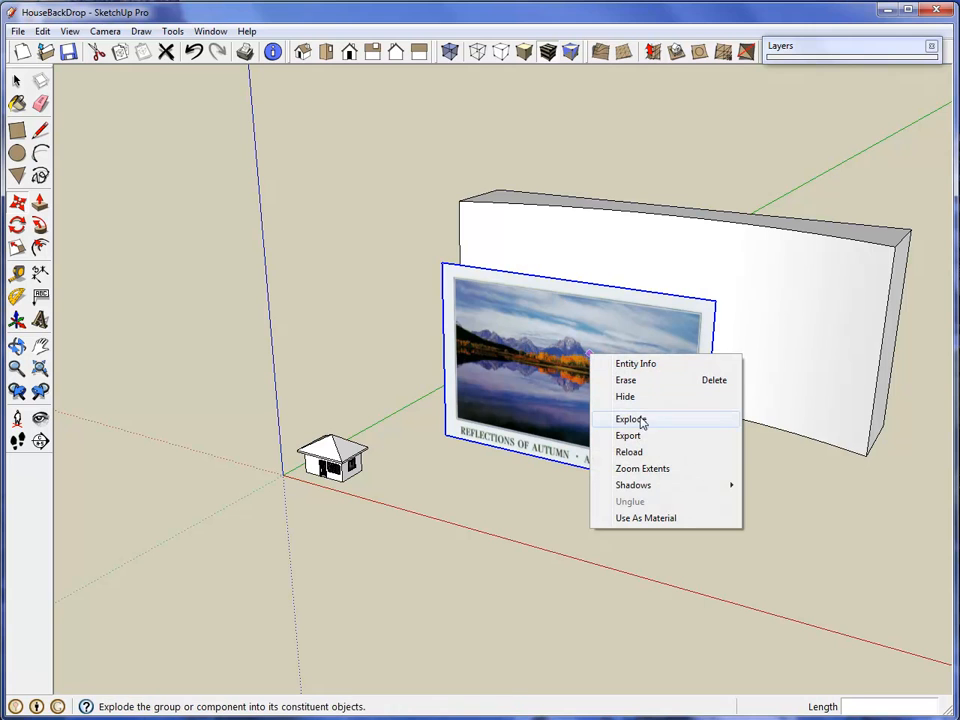
left_click(631, 419)
middle_click_drag(754, 452, 596, 489)
key("m")
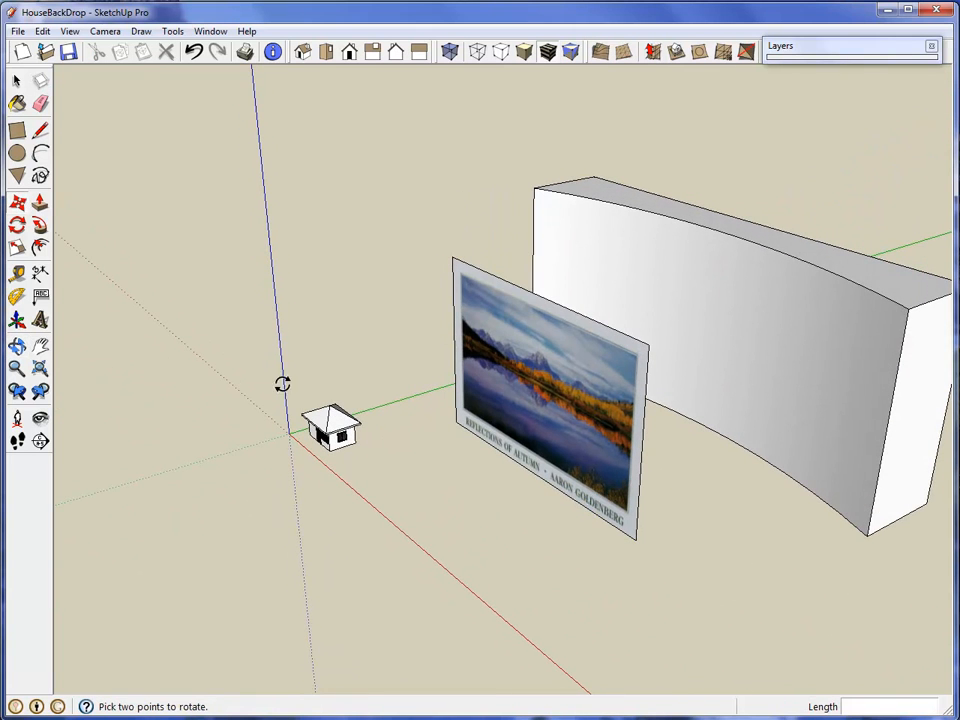
Push/Pull the picture face back through the curved wall until the box extends well out behind it.
left_click(40, 202)
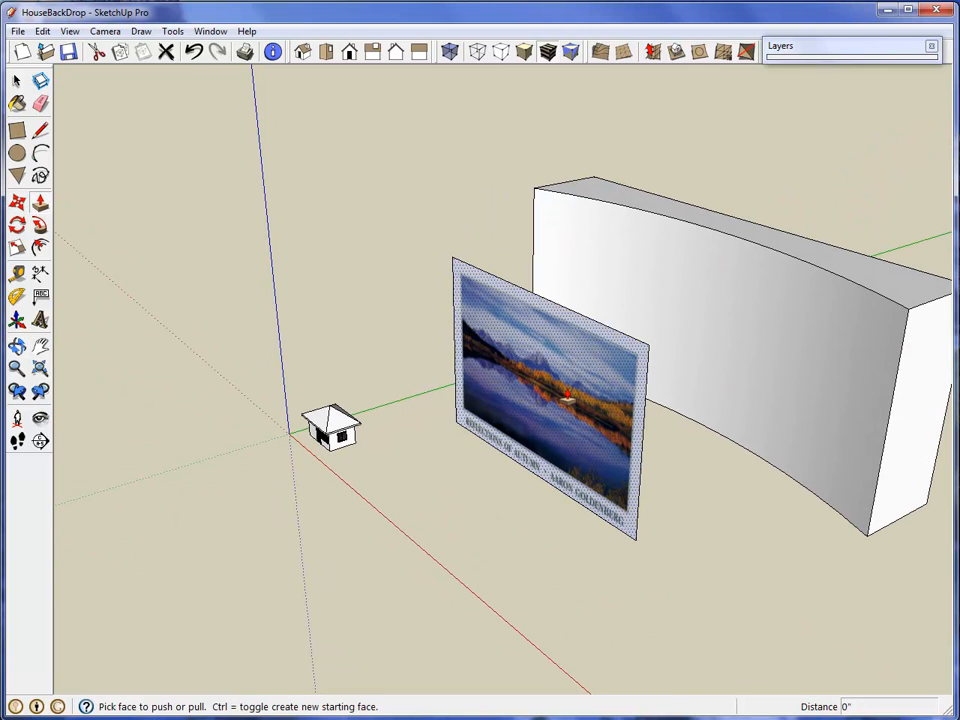
left_click(617, 395)
left_click_drag(617, 395, 908, 243)
scroll(908, 243, "down", 1)
middle_click_drag(898, 379, 943, 433)
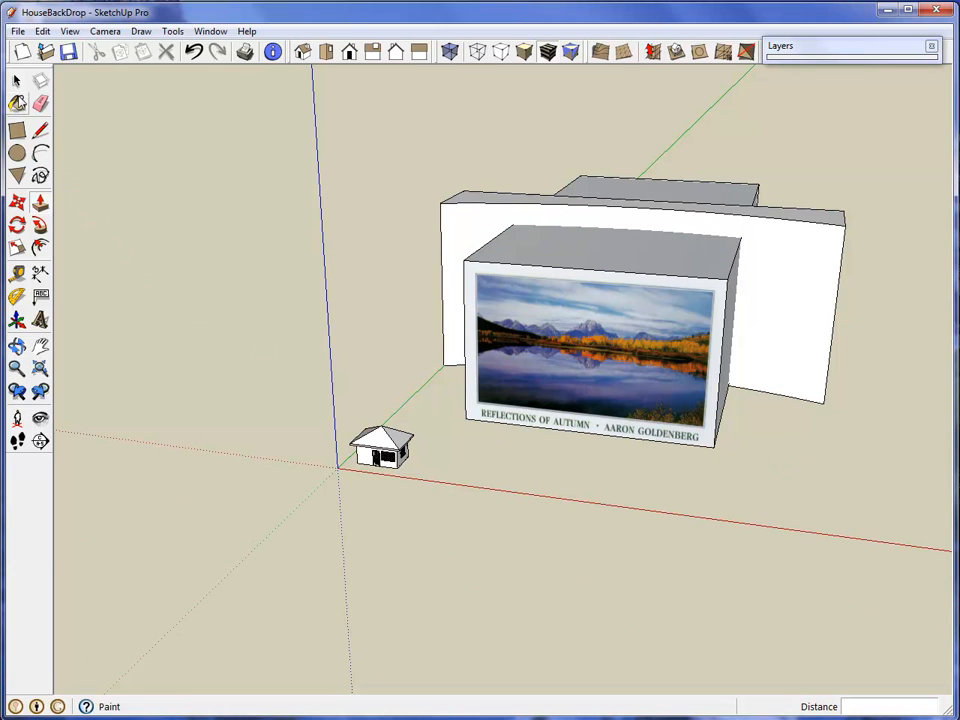
Select the entire box extruded from the picture and intersect it with the model.
left_click(17, 86)
middle_click_drag(668, 338, 700, 455)
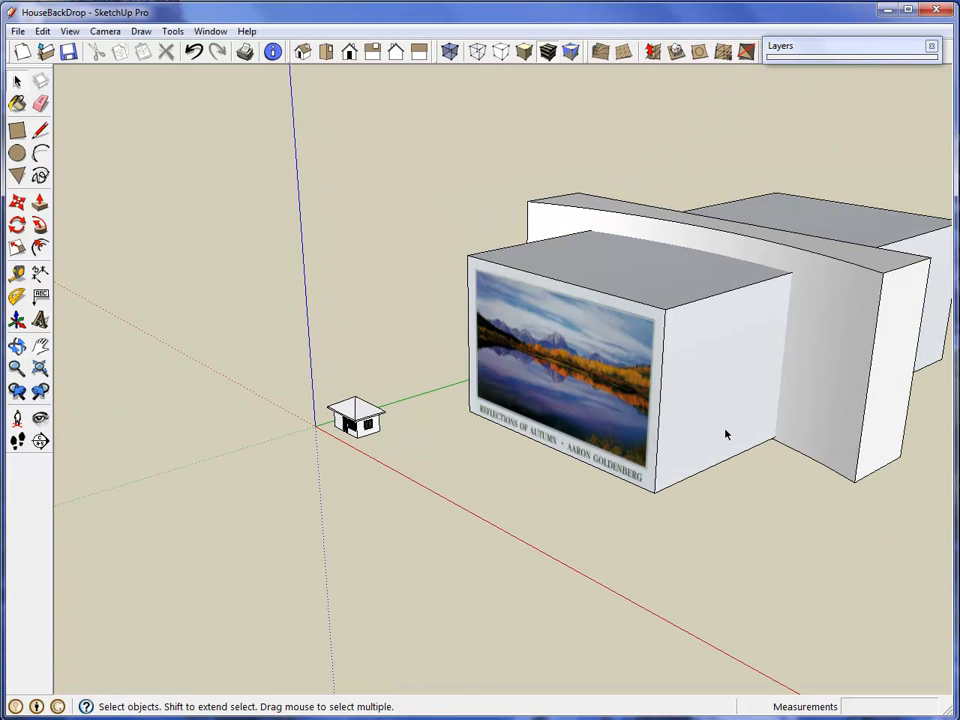
triple_click(700, 431)
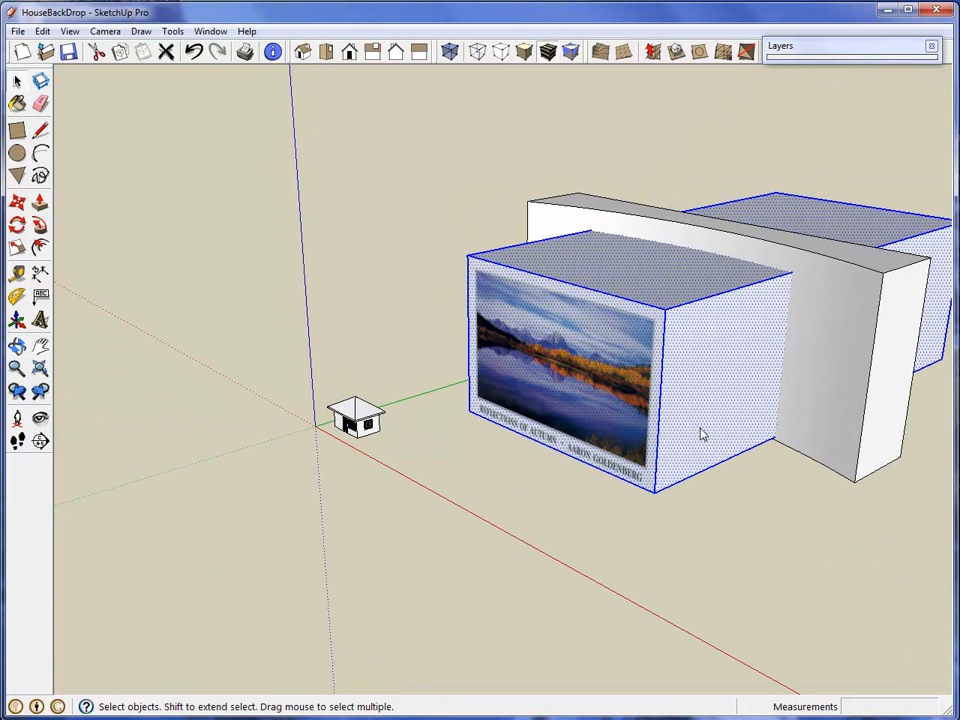
right_click(700, 431)
mouse_move(752, 577)
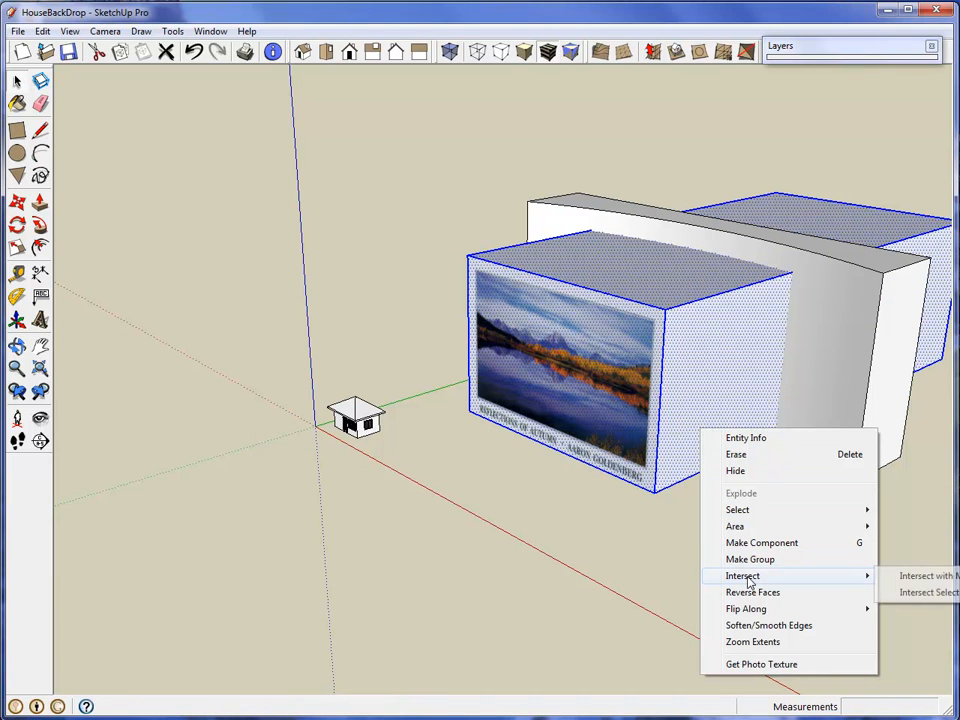
left_click(927, 577)
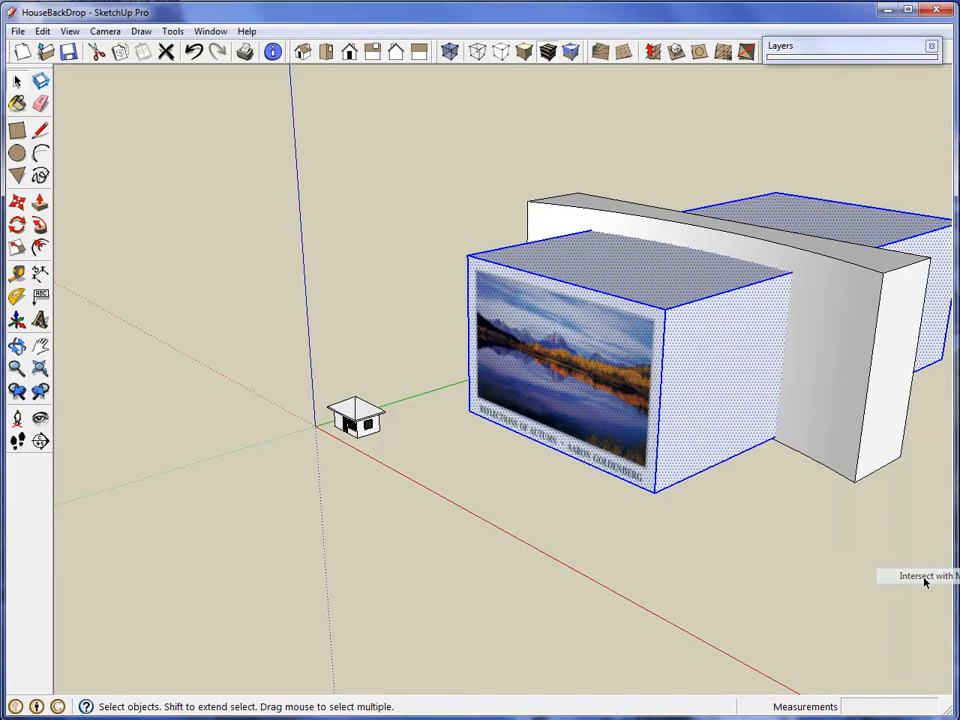
Erase the box's connecting edges between the flat picture and the curved wall.
middle_click_drag(879, 538, 515, 540)
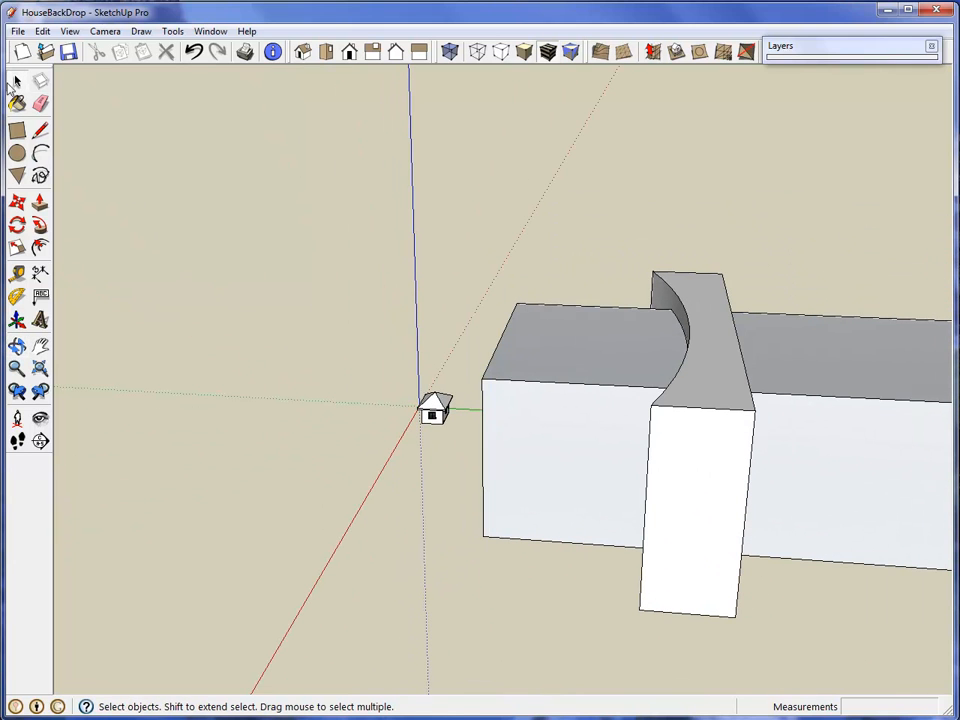
left_click(41, 104)
left_click_drag(596, 316, 576, 460)
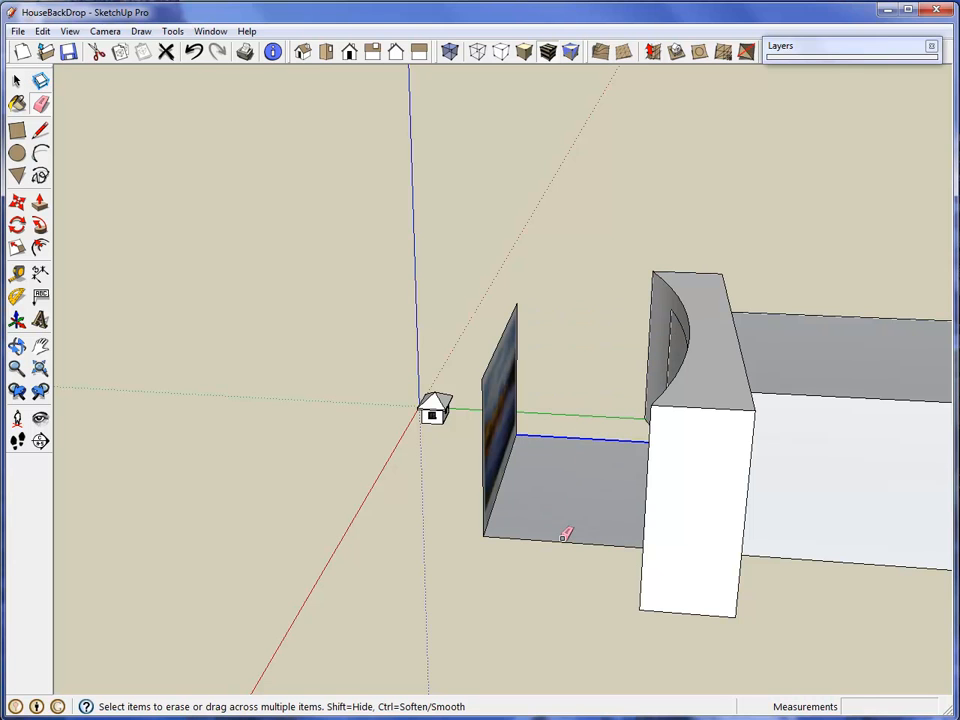
left_click_drag(566, 530, 621, 540)
Erase the part of the box behind the wall, including the leftover edges of its far end.
left_click_drag(877, 417, 877, 307)
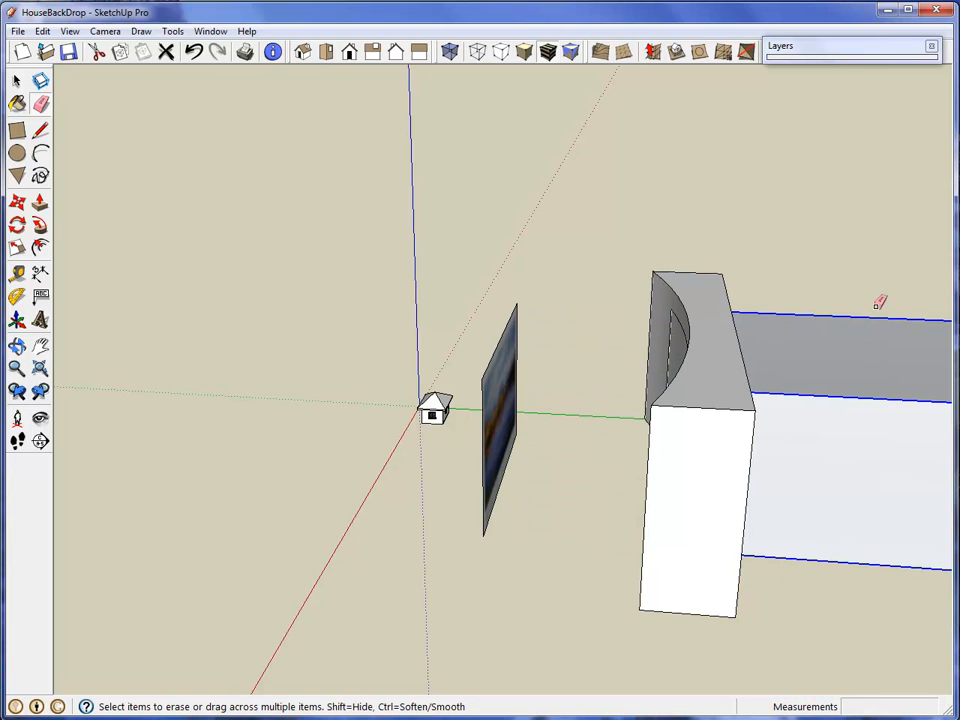
scroll(842, 386, "down", 2)
left_click_drag(840, 418, 836, 453)
scroll(838, 455, "down", 1)
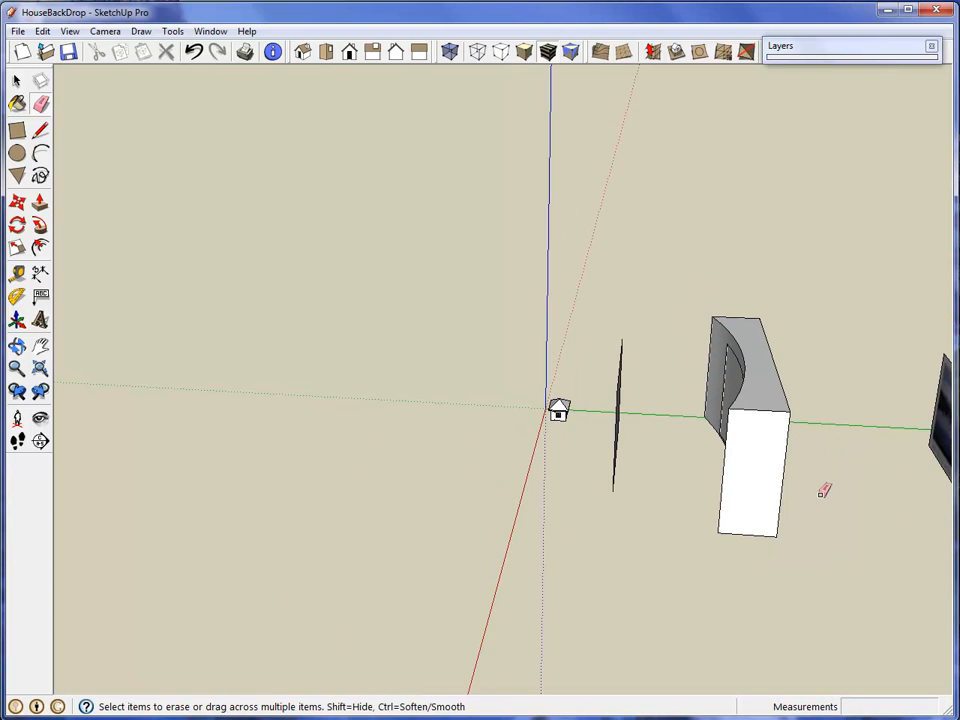
middle_click_drag(833, 484, 610, 455)
left_click(810, 368)
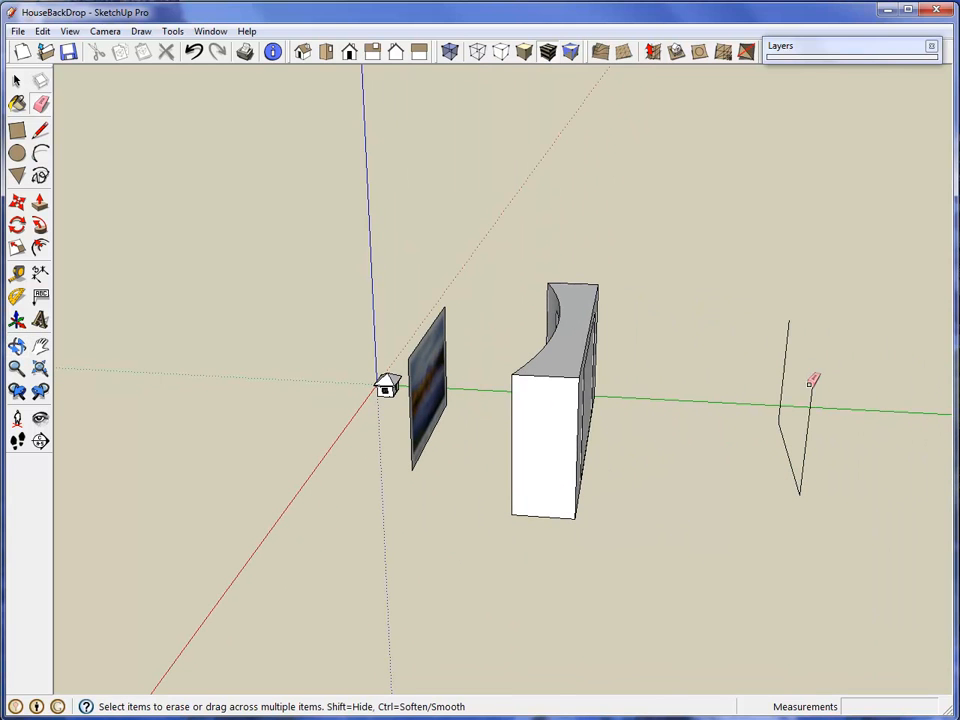
left_click_drag(815, 440, 778, 460)
left_click_drag(797, 381, 765, 402)
Sample the GOLD_4 material from the flat picture and paint it onto the outlined area of the wall's curved front face.
mouse_move(540, 430)
middle_mouse_down()
mouse_move(668, 446)
mouse_move(803, 519)
middle_mouse_up()
scroll(544, 471, "up", 3)
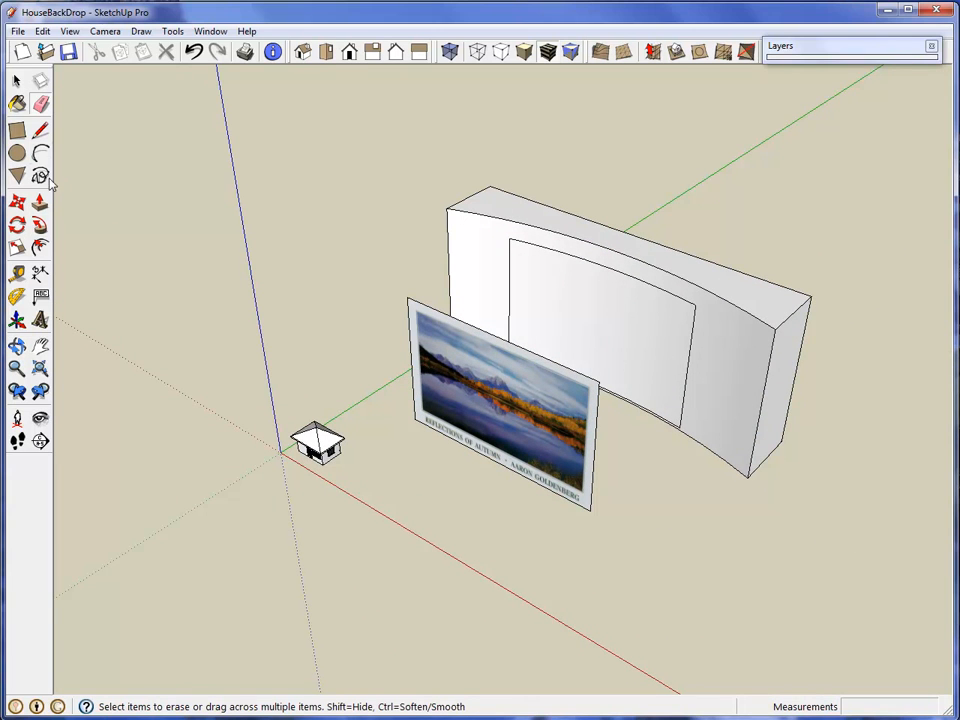
left_click(17, 104)
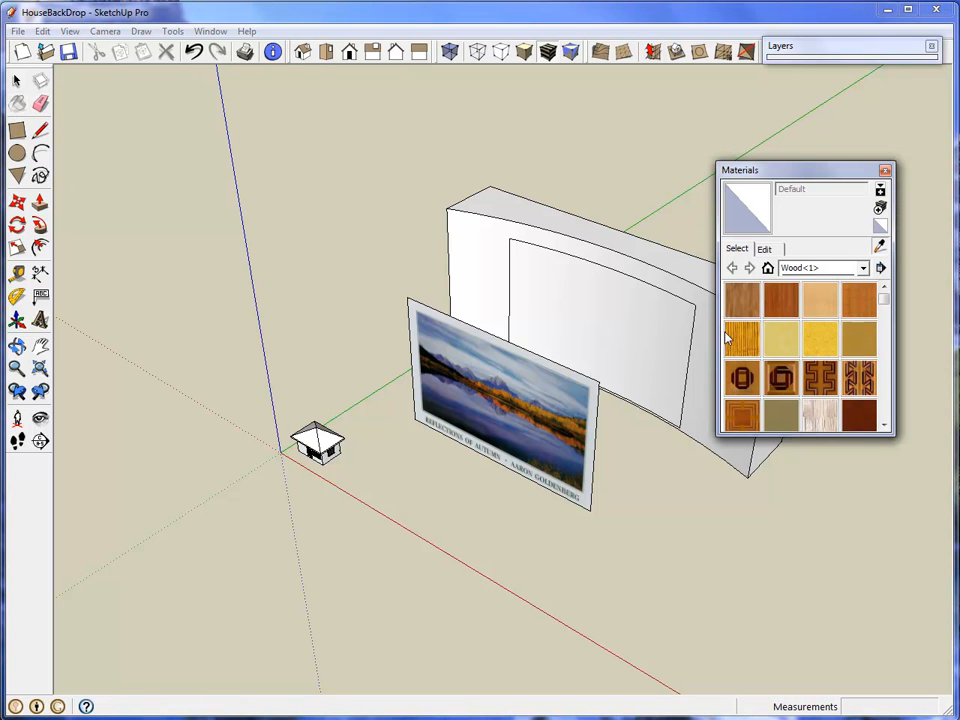
left_click(432, 318)
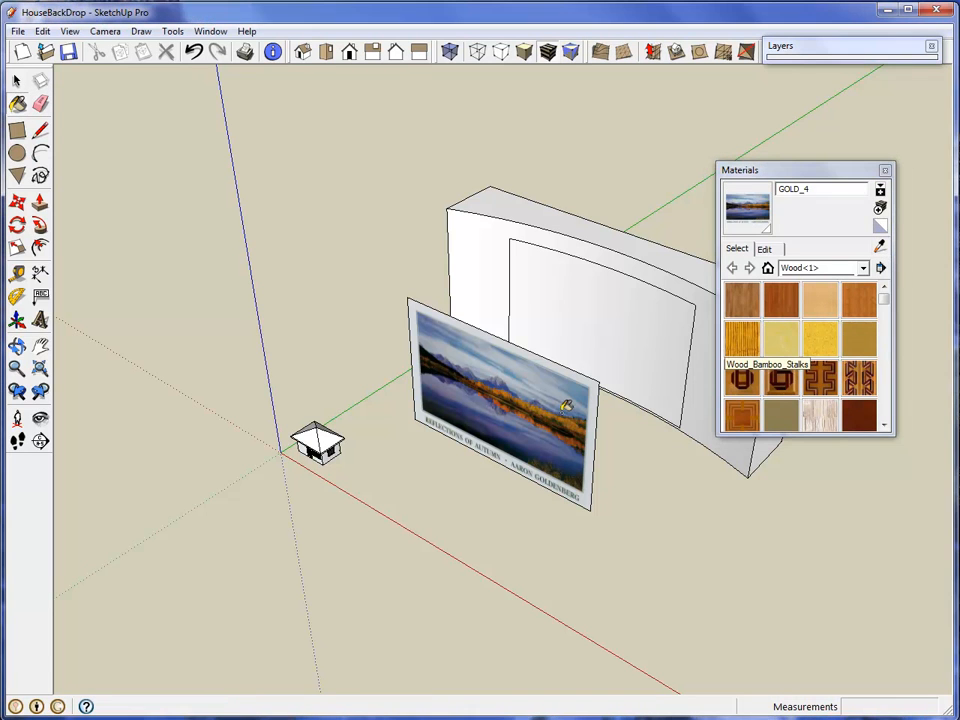
left_click(637, 316)
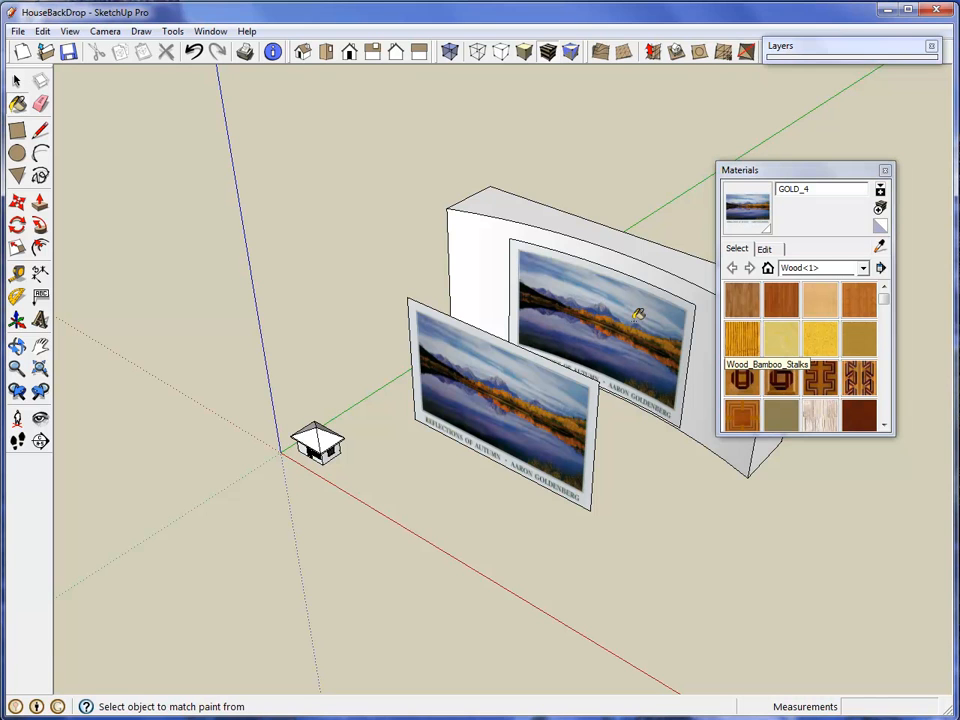
left_click(193, 51)
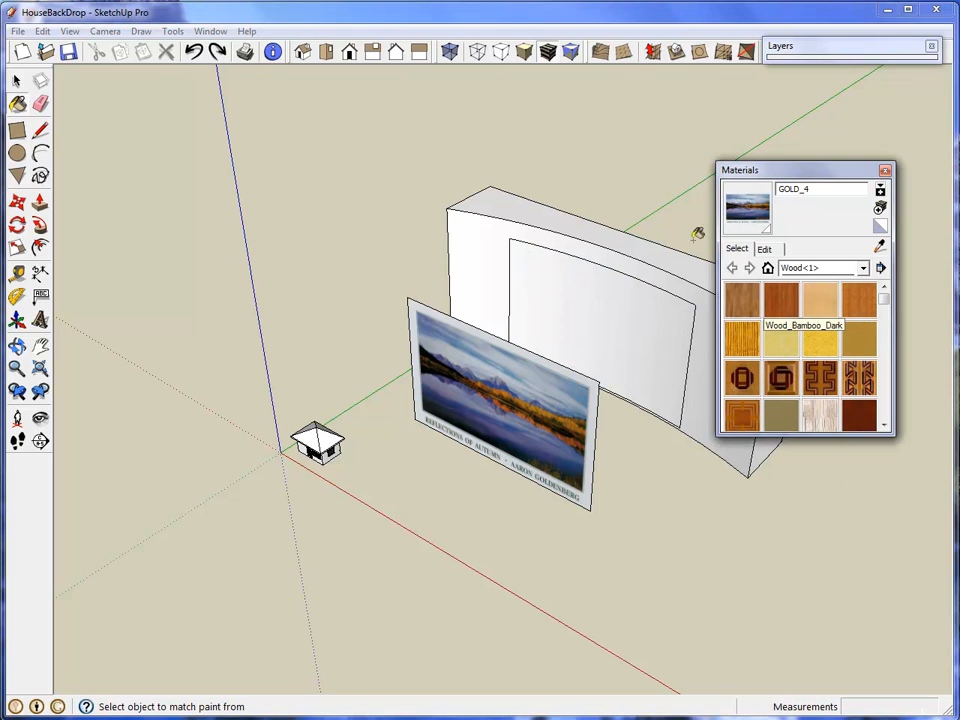
left_click(627, 310)
middle_click_drag(700, 348, 650, 362)
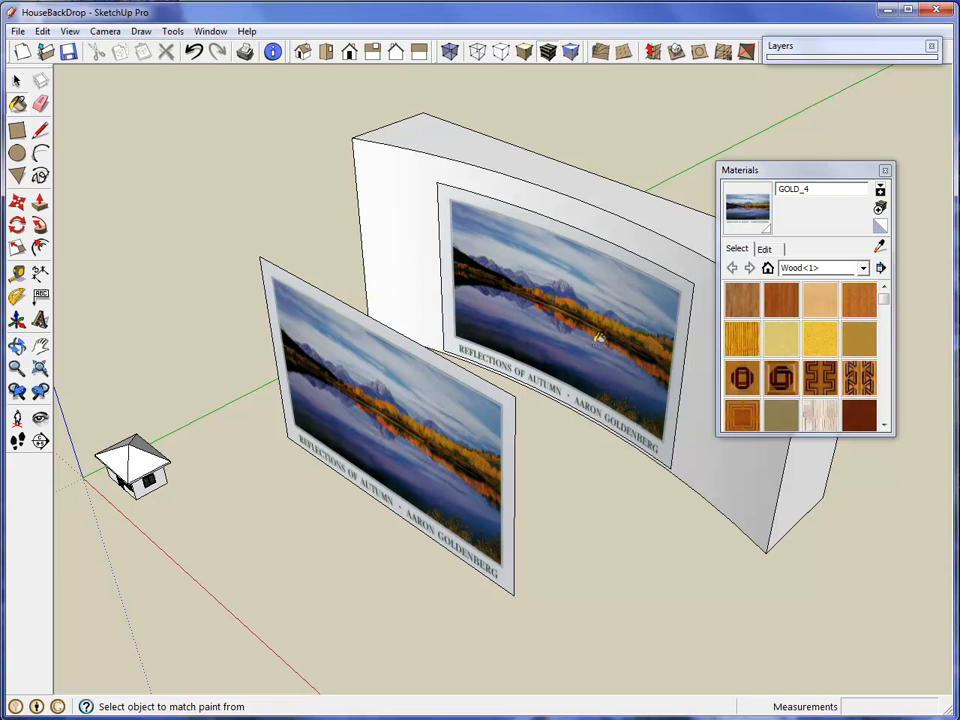
Erase the flat picture standing in front of the wall and close the Materials window.
left_click(17, 80)
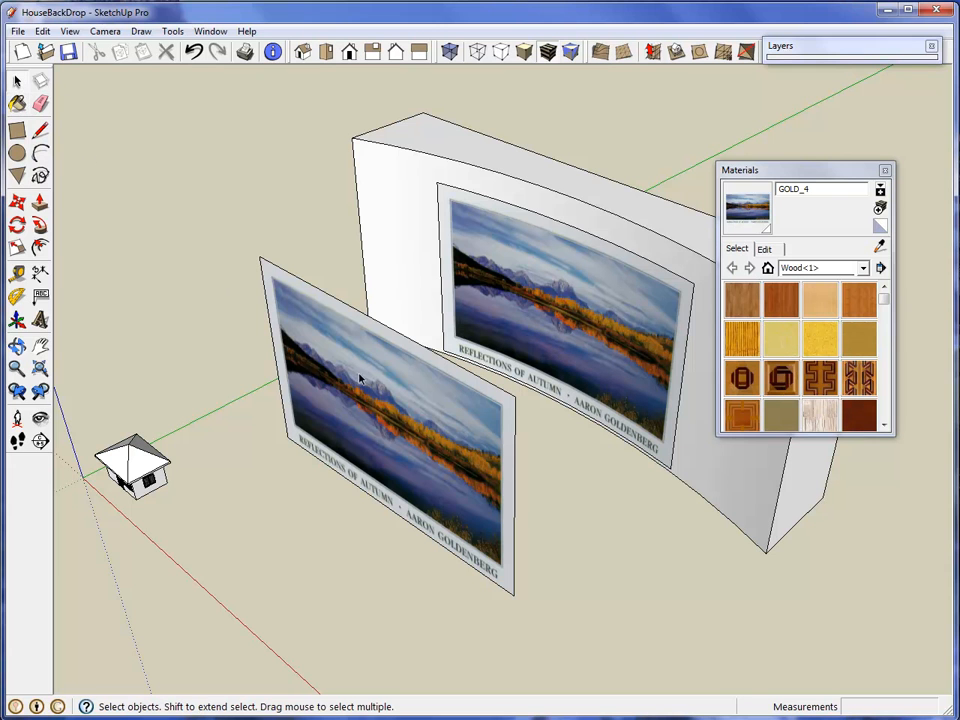
left_click(364, 390)
right_click(370, 382)
left_click(416, 406)
scroll(430, 397, "down", 1)
left_click(884, 171)
middle_click_drag(868, 236, 867, 401)
scroll(632, 357, "up", 1)
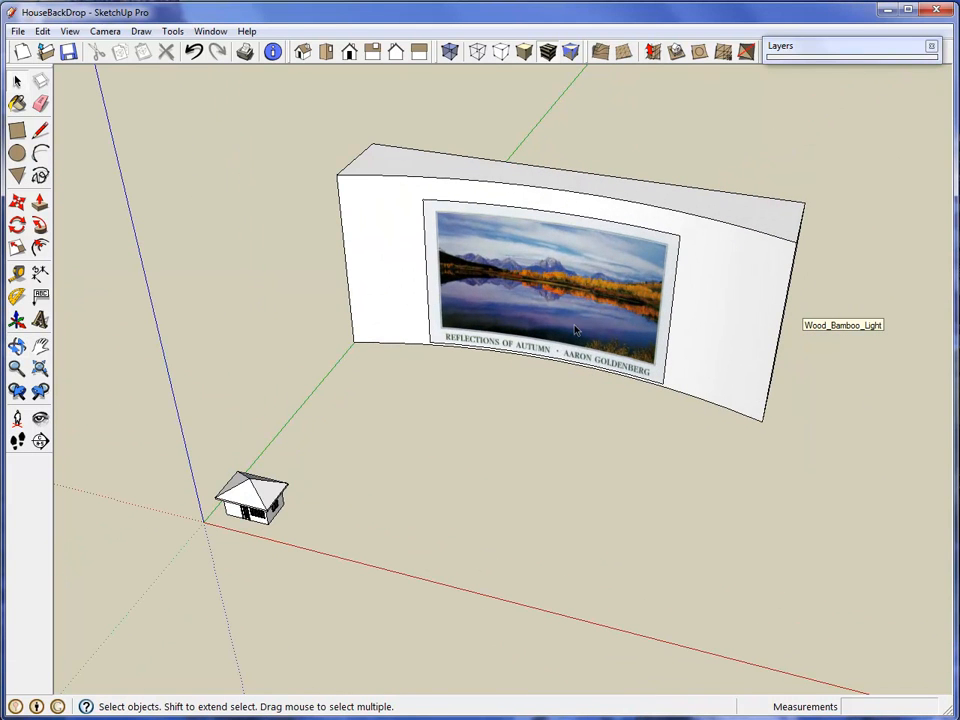
left_click(517, 267)
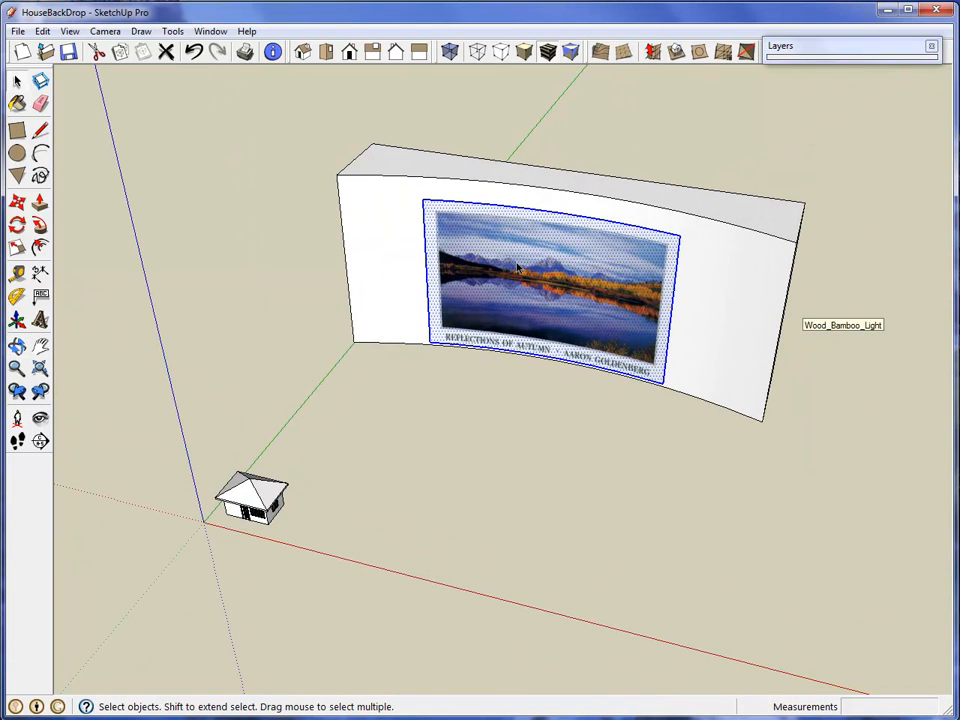
triple_click(577, 275)
left_click(867, 389)
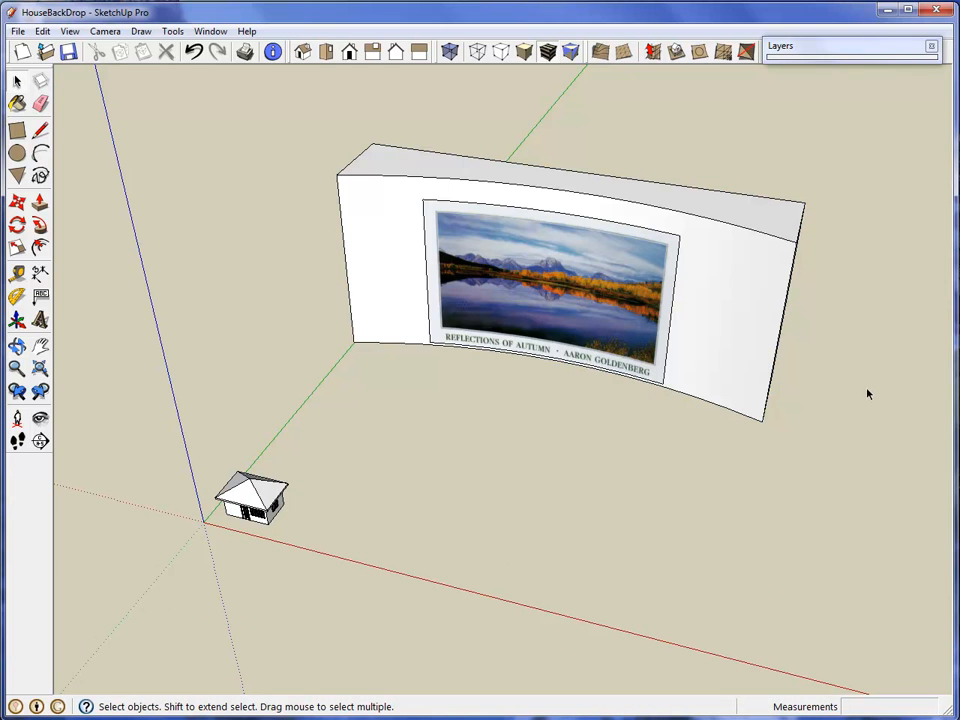
Erase the wall's outer edges and leftover faces on both sides of the curved picture.
left_click(40, 103)
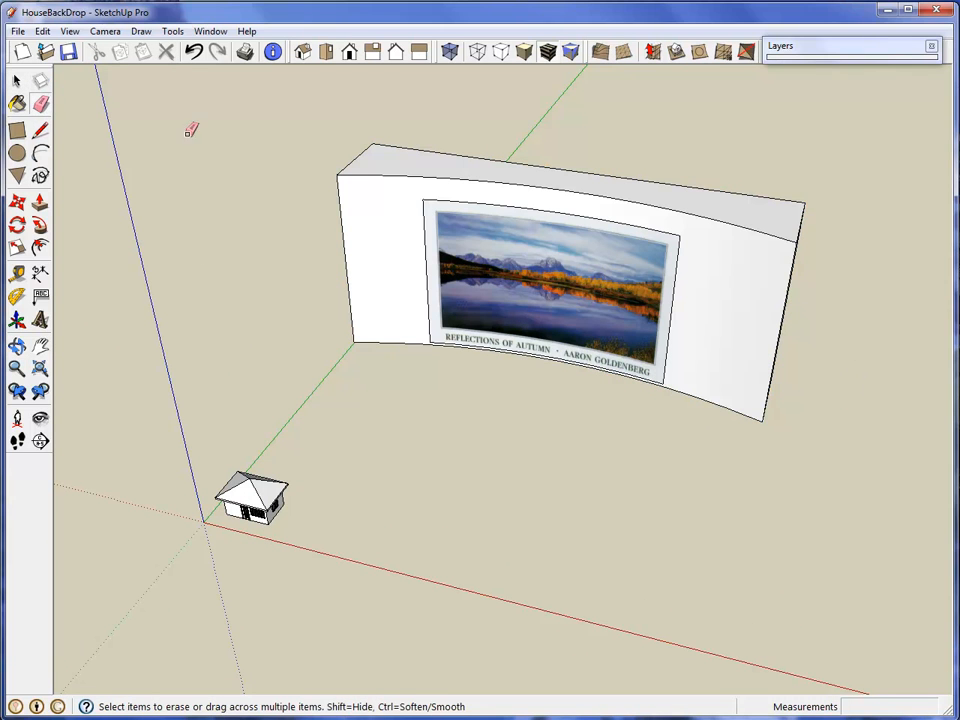
left_click_drag(799, 246, 795, 197)
left_click(791, 200)
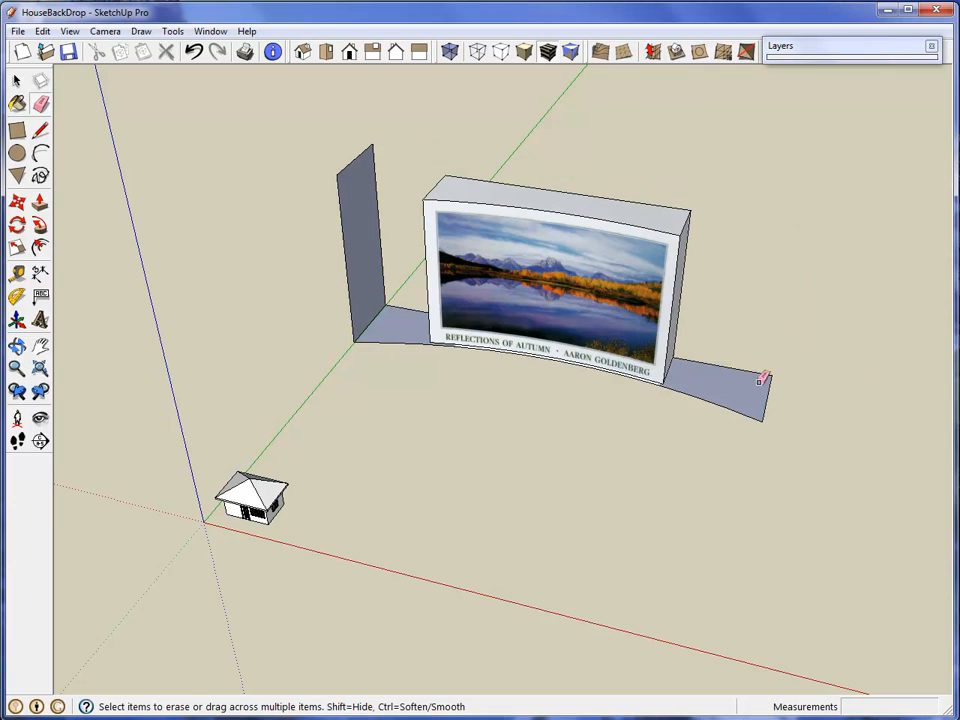
left_click(761, 374)
left_click(726, 408)
left_click(766, 397)
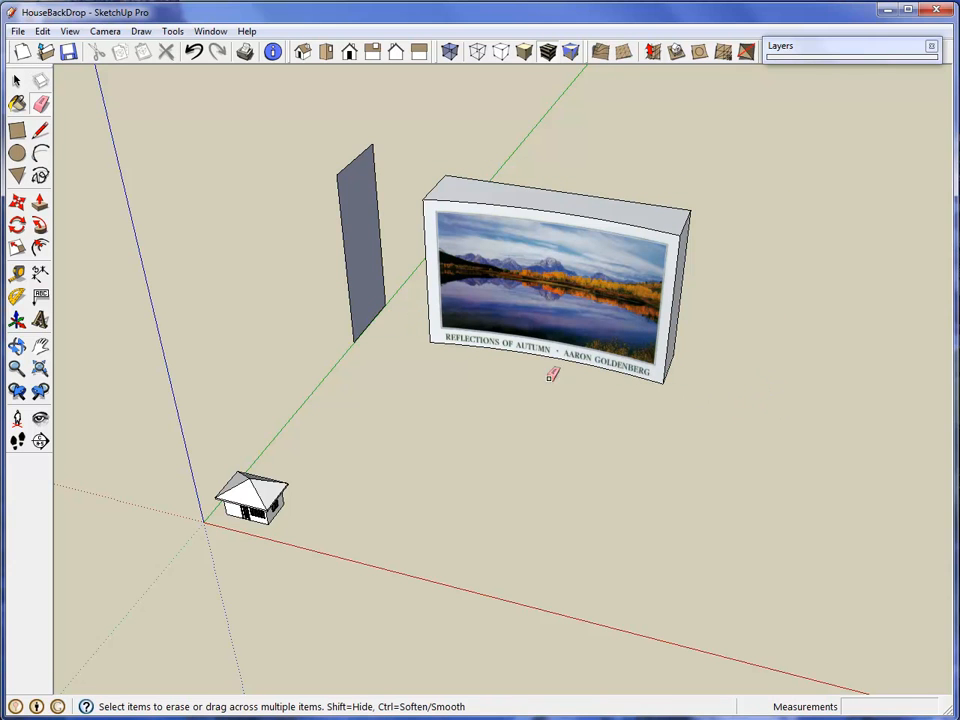
left_click_drag(370, 300, 355, 303)
left_click(368, 149)
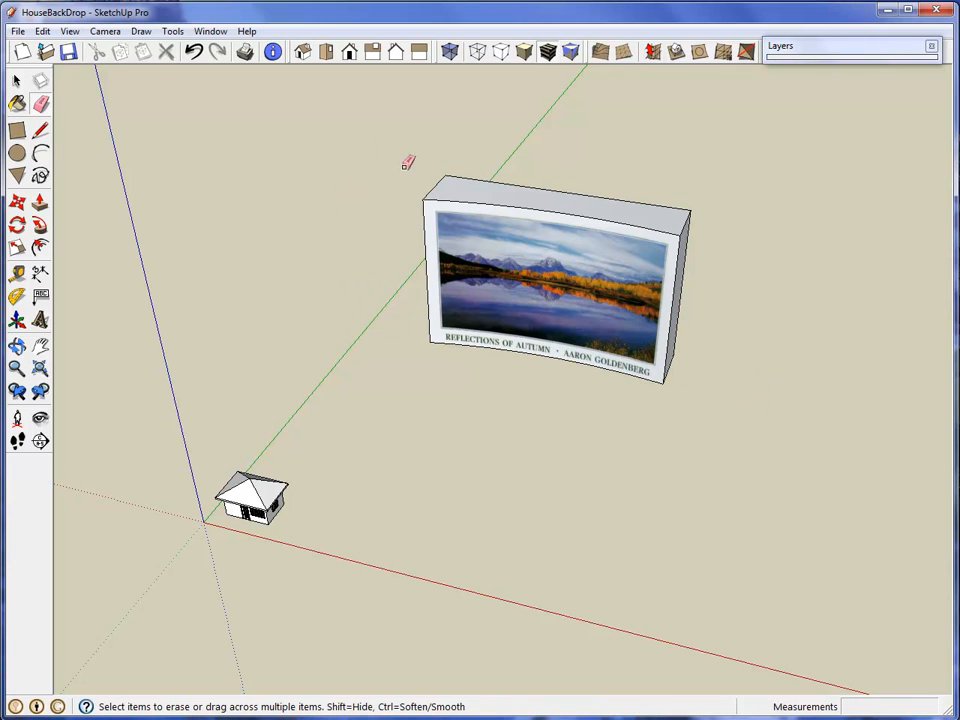
Erase the remaining block edges behind the curved picture so that only the picture surface is left.
left_click(476, 190)
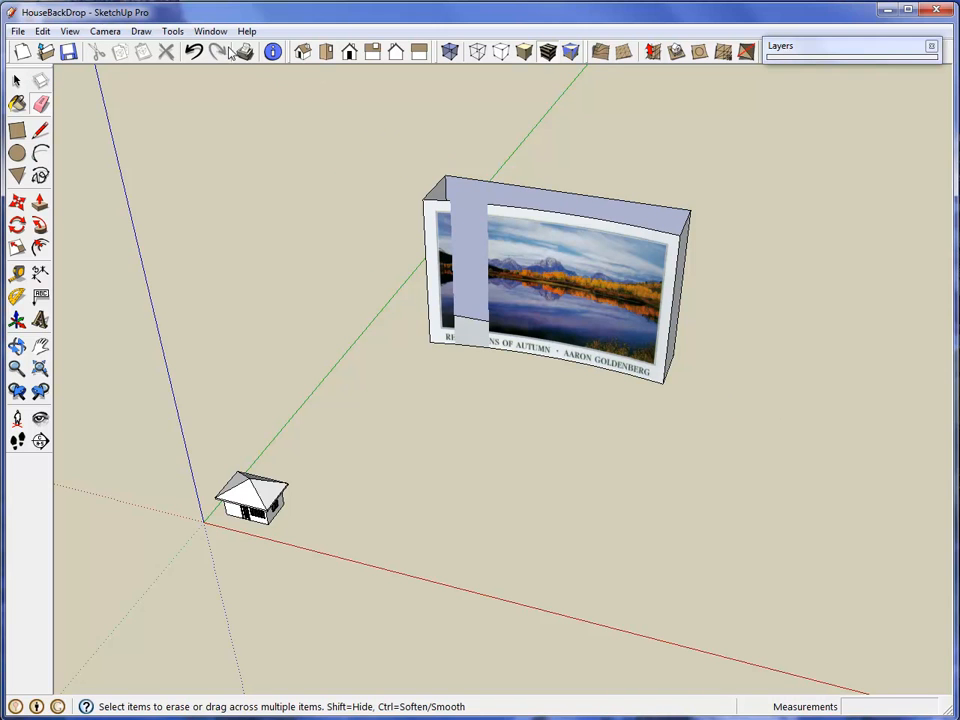
left_click(193, 51)
left_click(455, 174)
left_click(690, 220)
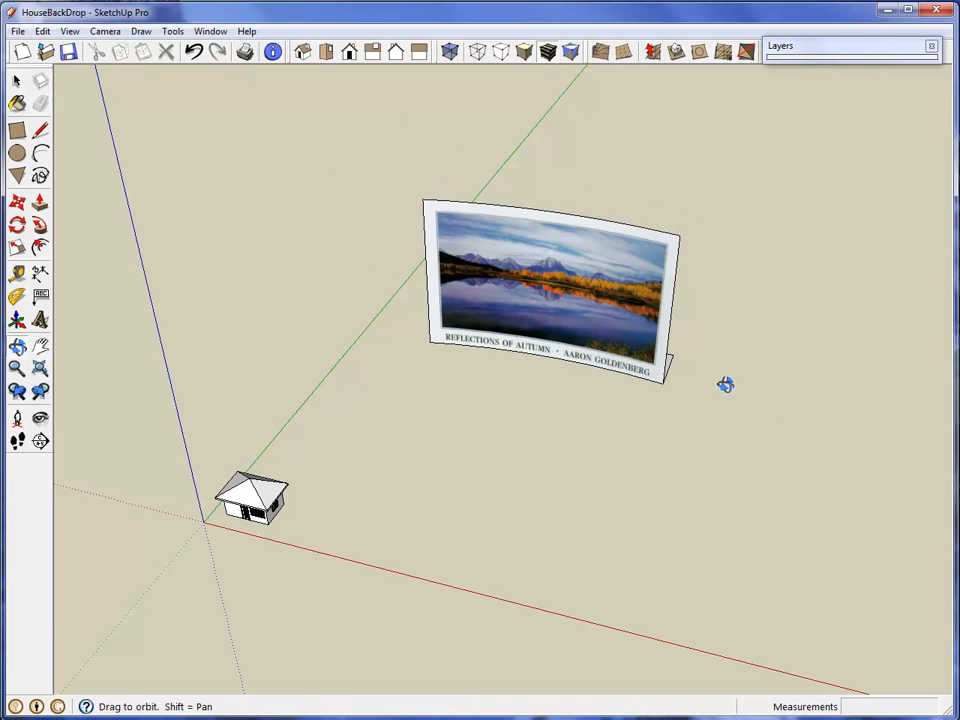
middle_click_drag(759, 358, 489, 395)
left_click_drag(717, 473, 747, 430)
middle_click_drag(733, 459, 361, 414)
mouse_move(677, 392)
middle_mouse_down()
mouse_move(782, 476)
mouse_move(930, 534)
mouse_move(780, 360)
mouse_move(515, 224)
middle_mouse_up()
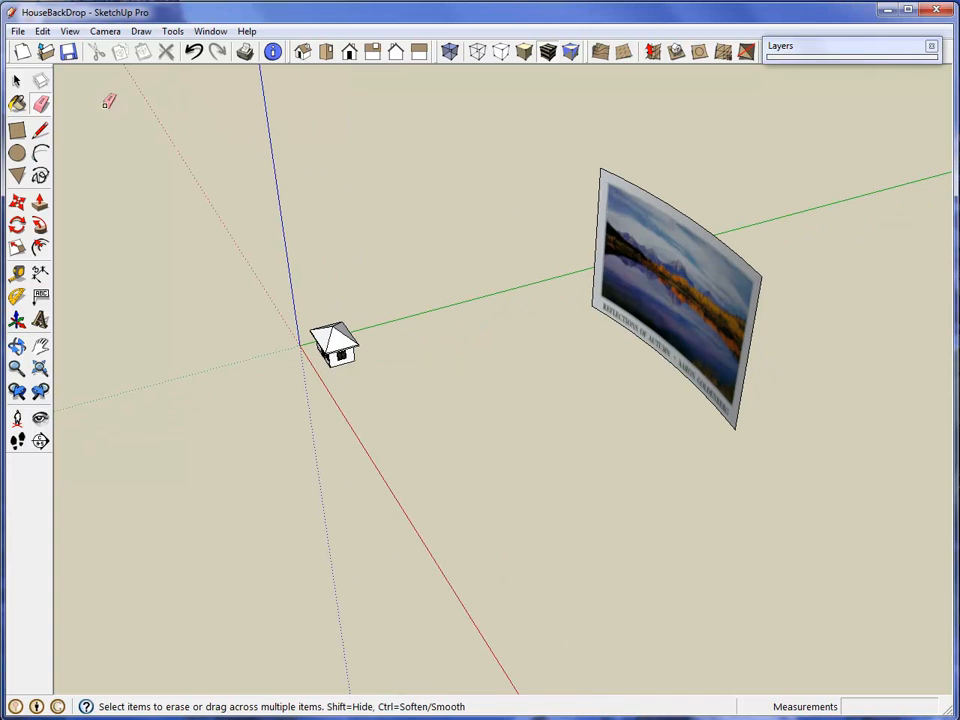
Select the curved picture surface and make it a group.
left_click(22, 83)
left_click(674, 266)
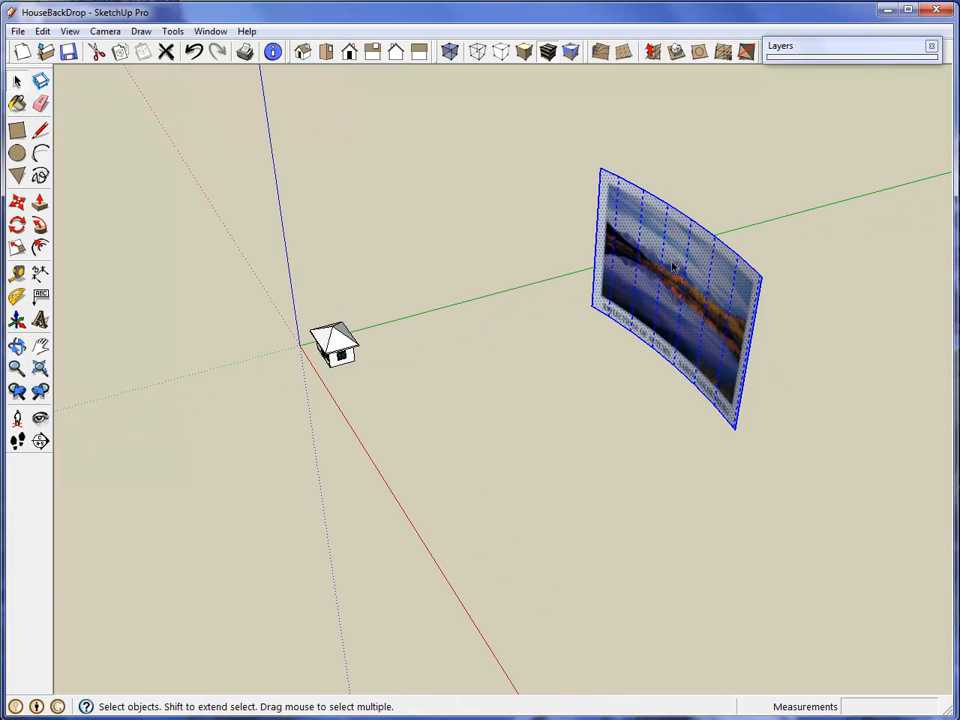
right_click(675, 265)
left_click(724, 394)
Move the curved picture group closer to the house.
middle_click_drag(686, 386, 521, 400)
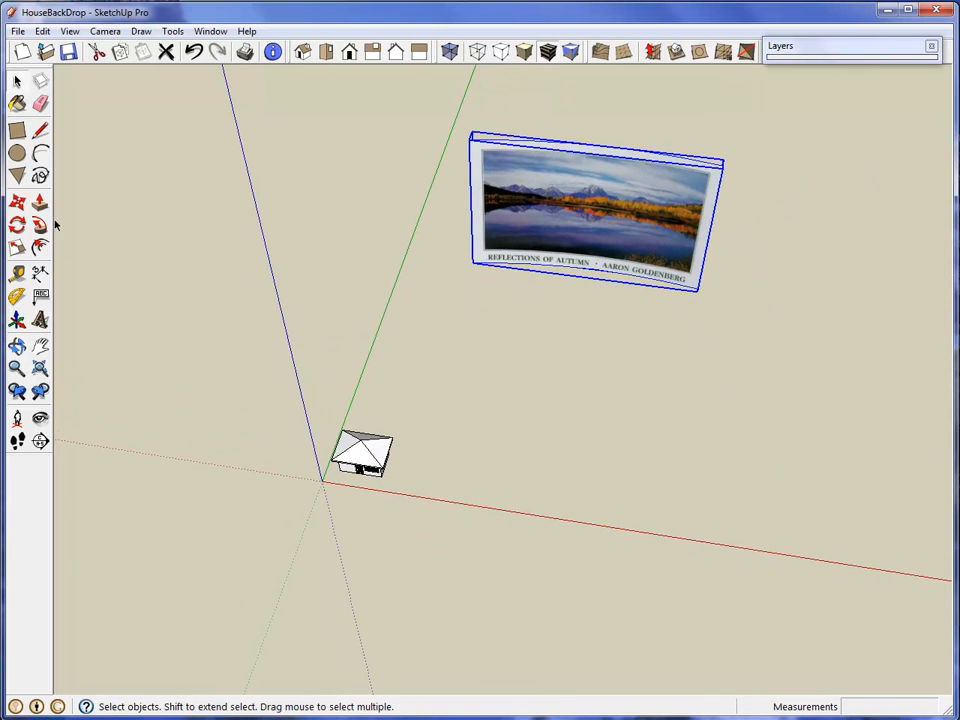
left_click(17, 201)
left_click(643, 339)
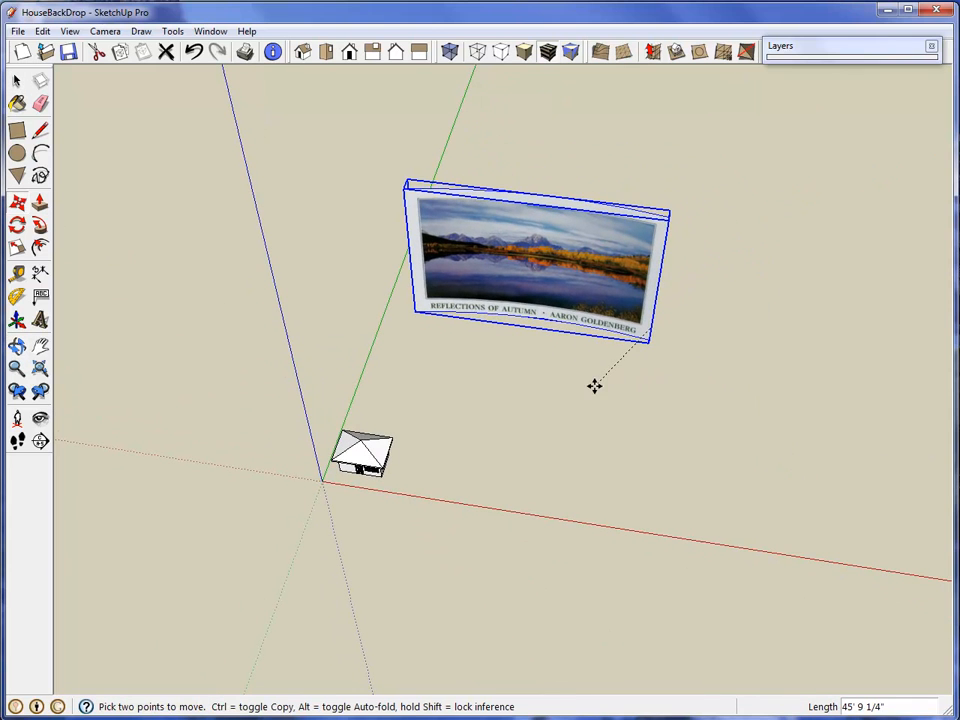
Rotate the picture group horizontally by about 42° so that it stands diagonally to the house.
left_click(17, 225)
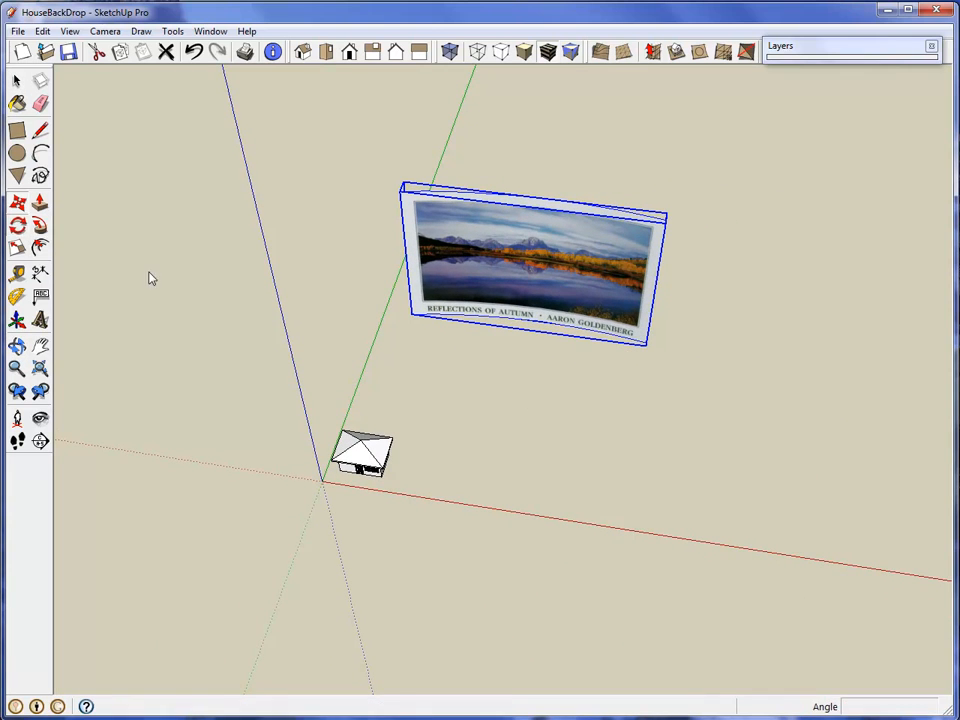
left_click(512, 332)
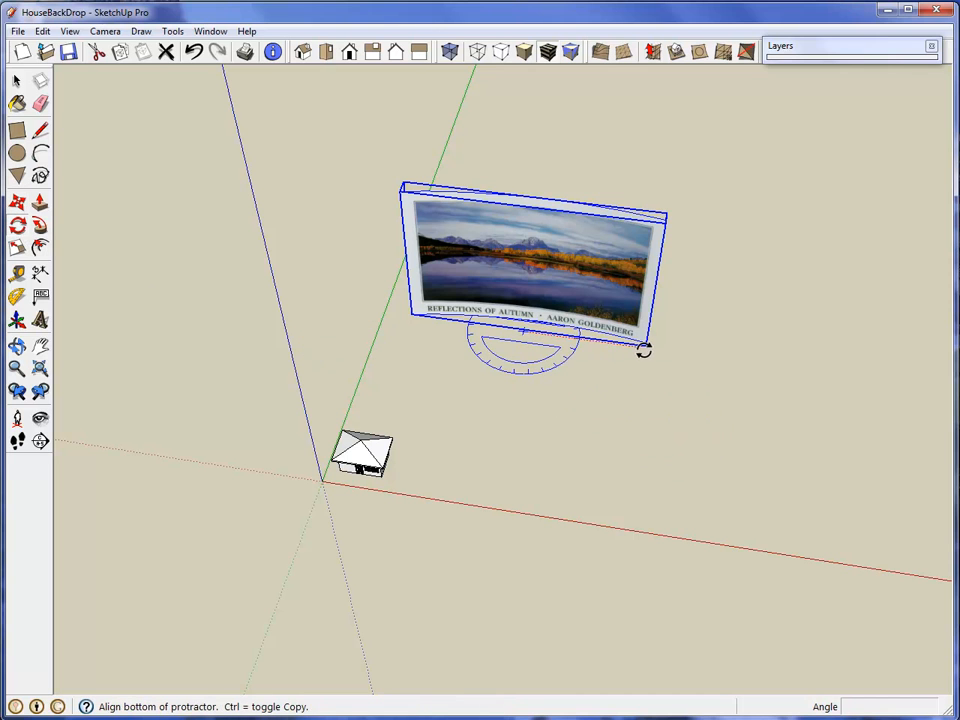
left_click(636, 348)
left_click(636, 437)
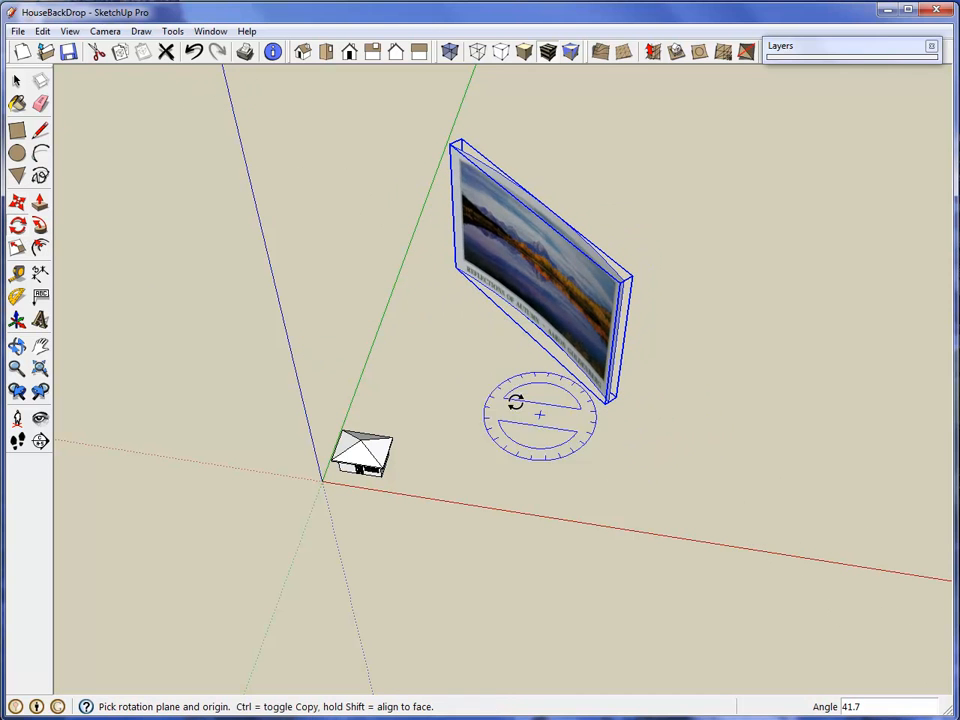
Move the rotated picture group nearer to the house and check its placement from the front.
left_click(17, 202)
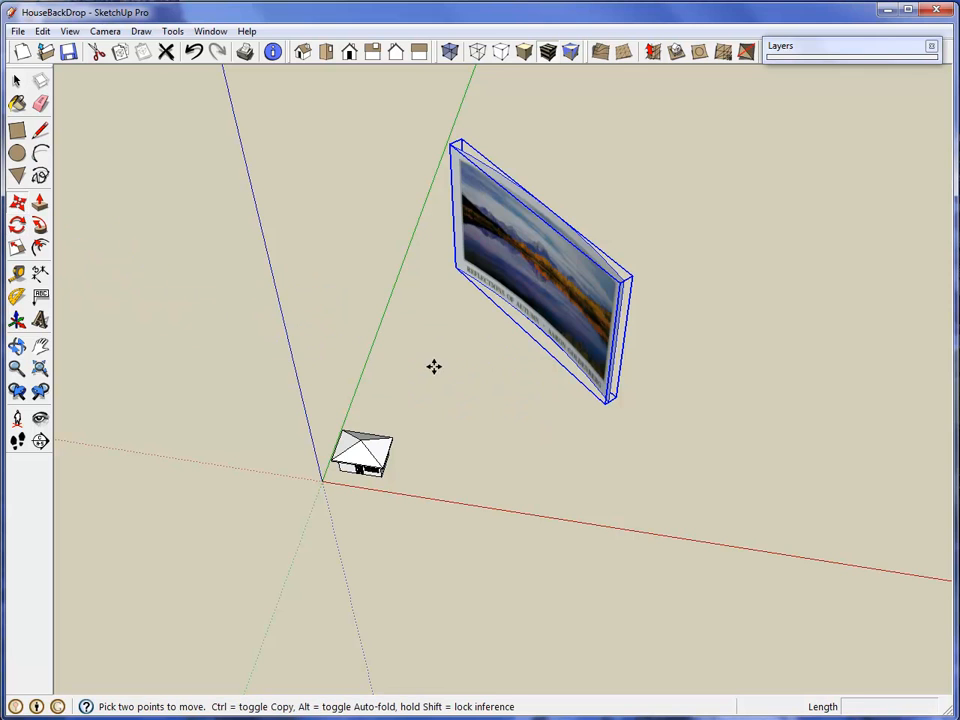
left_click(433, 367)
middle_click_drag(624, 501, 585, 453)
scroll(585, 453, "up", 1)
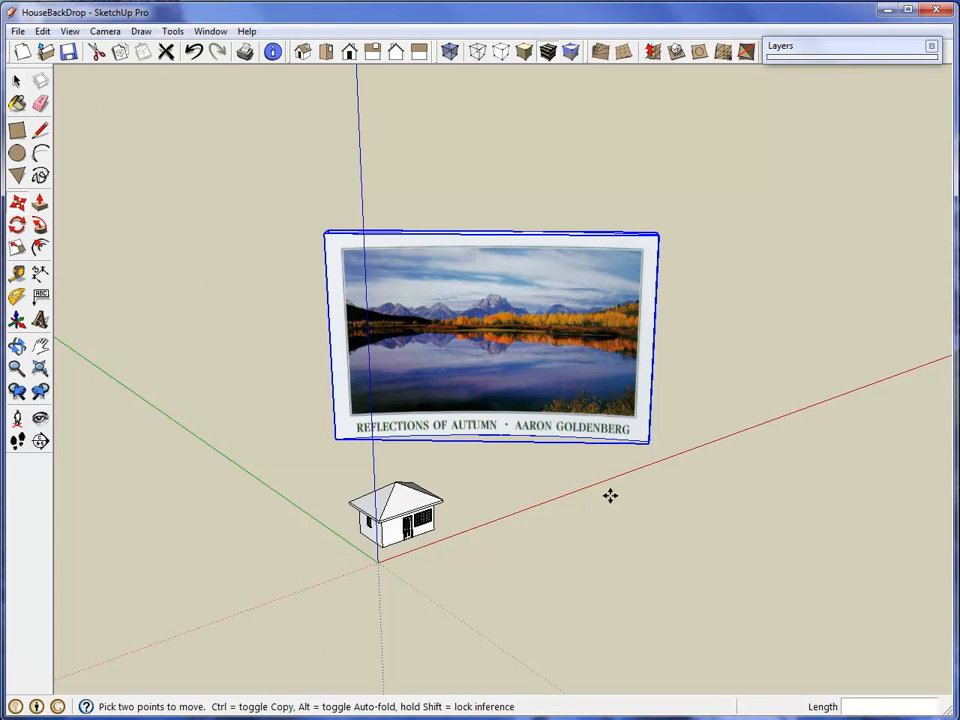
middle_click_drag(585, 463, 454, 342)
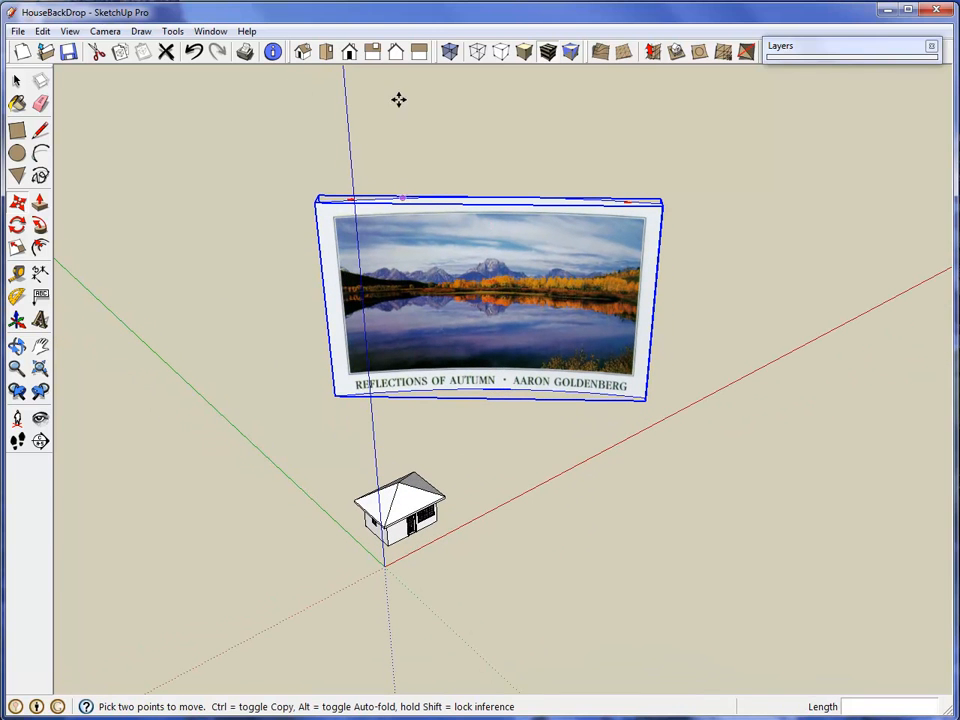
Show the model in top view and hide the Roof layer to expose the house interior.
left_click(326, 55)
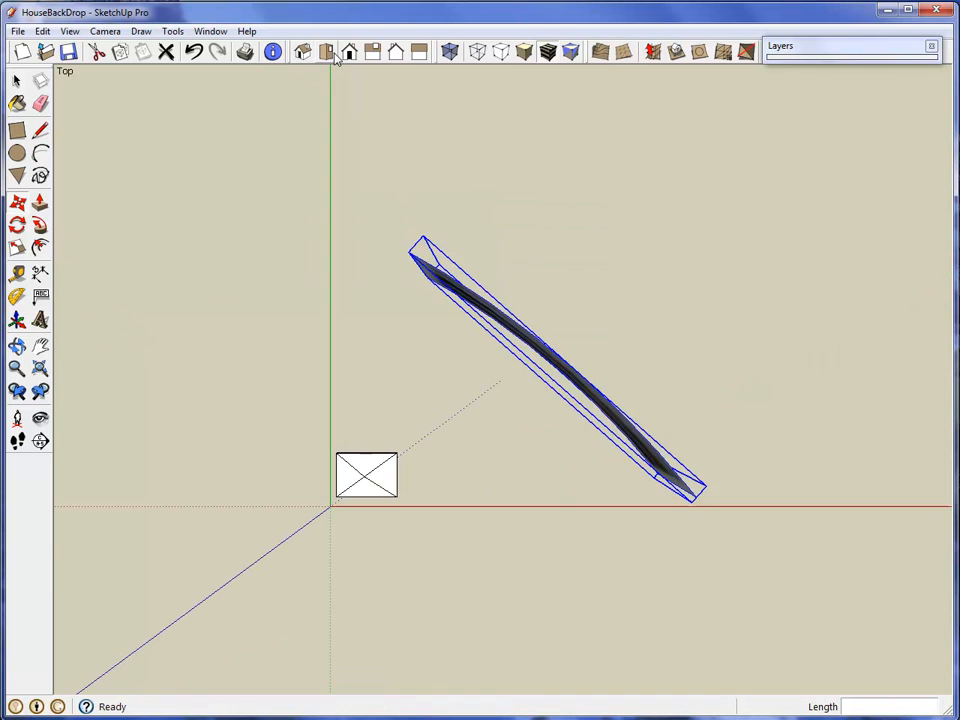
left_click(894, 57)
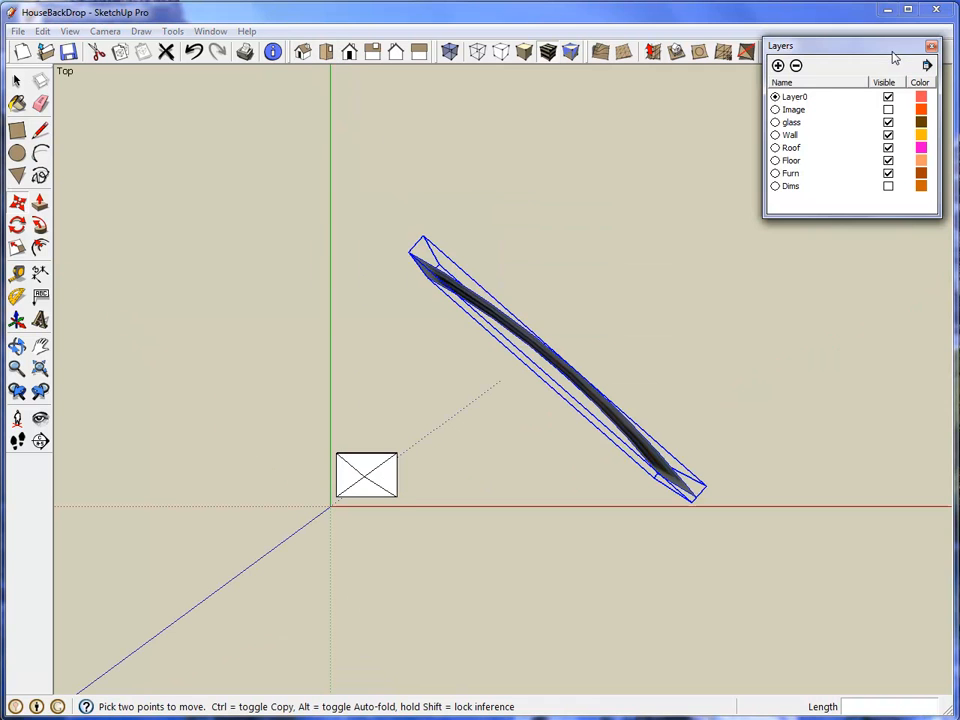
left_click(888, 148)
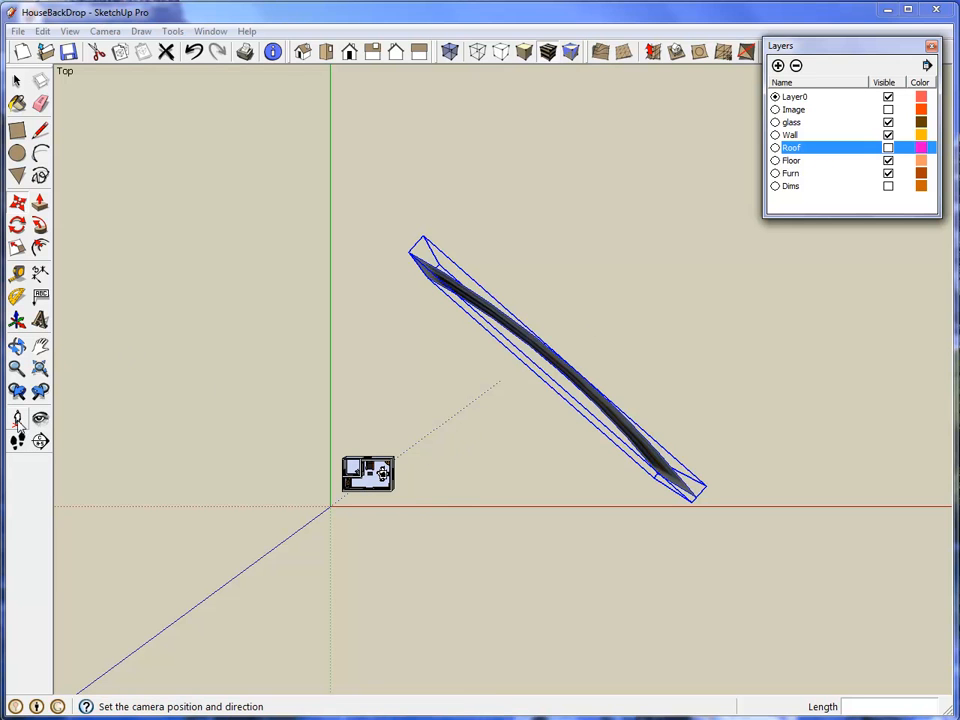
Position the camera inside the house's main room at an eye height of 5' 6".
middle_click_drag(638, 515, 825, 567)
key("m")
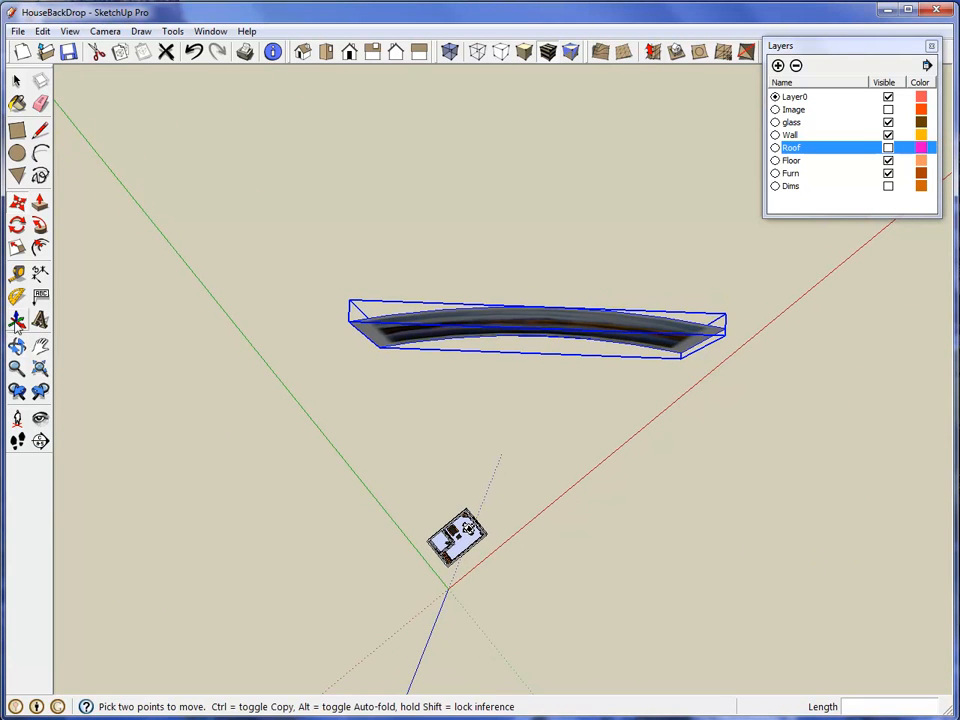
left_click(19, 418)
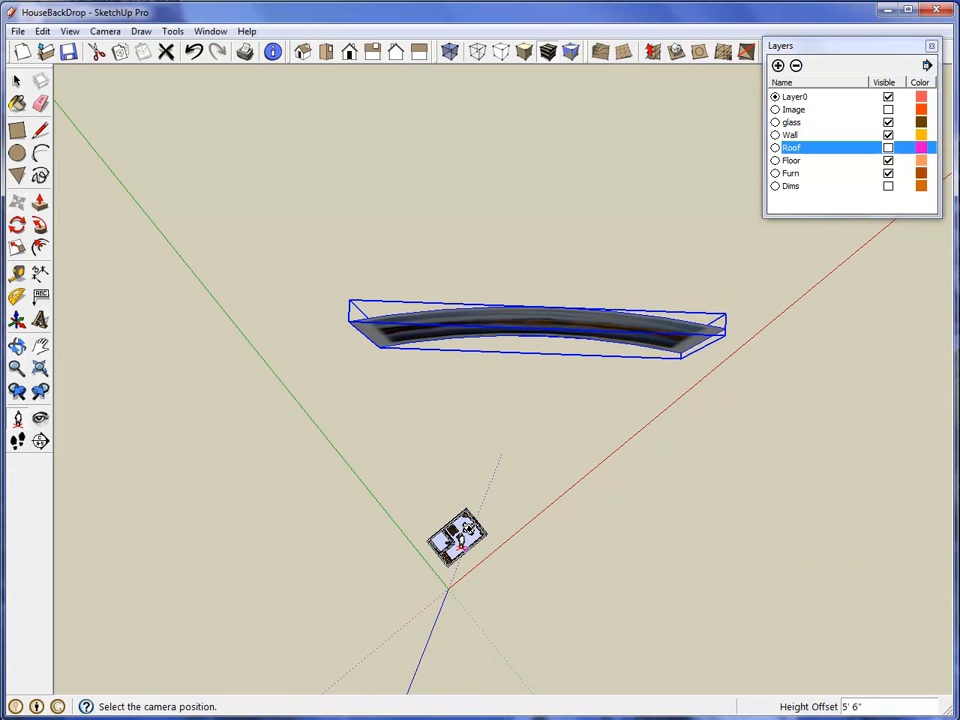
scroll(458, 540, "up", 3)
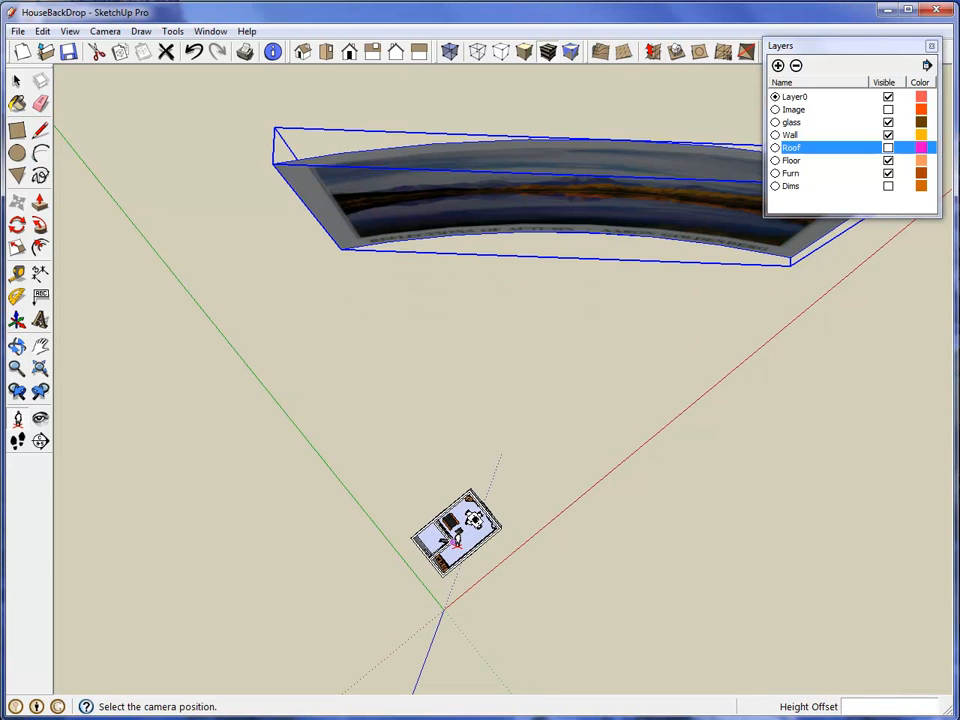
left_click(455, 543)
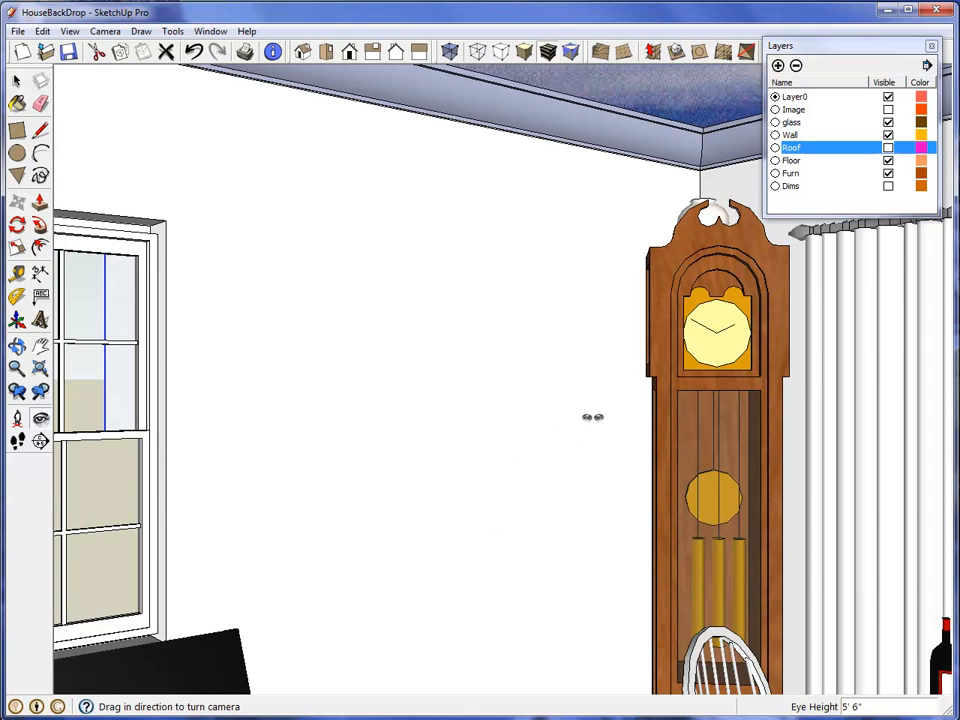
Make the Roof layer visible again and turn the interior view toward the curtained window facing the picture.
left_click(888, 148)
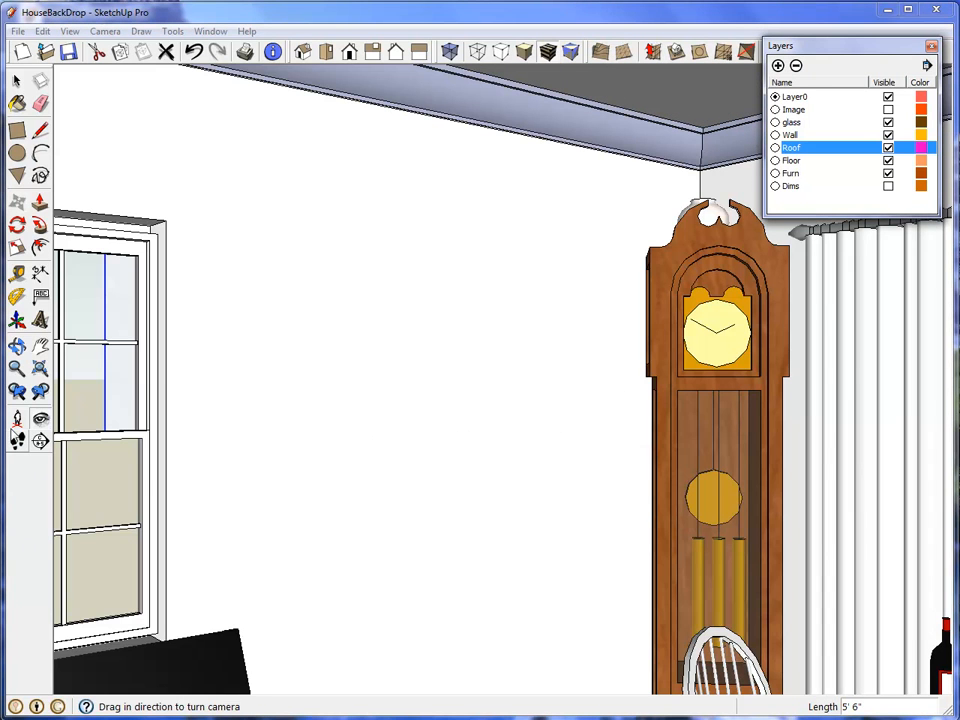
left_click_drag(432, 473, 662, 492)
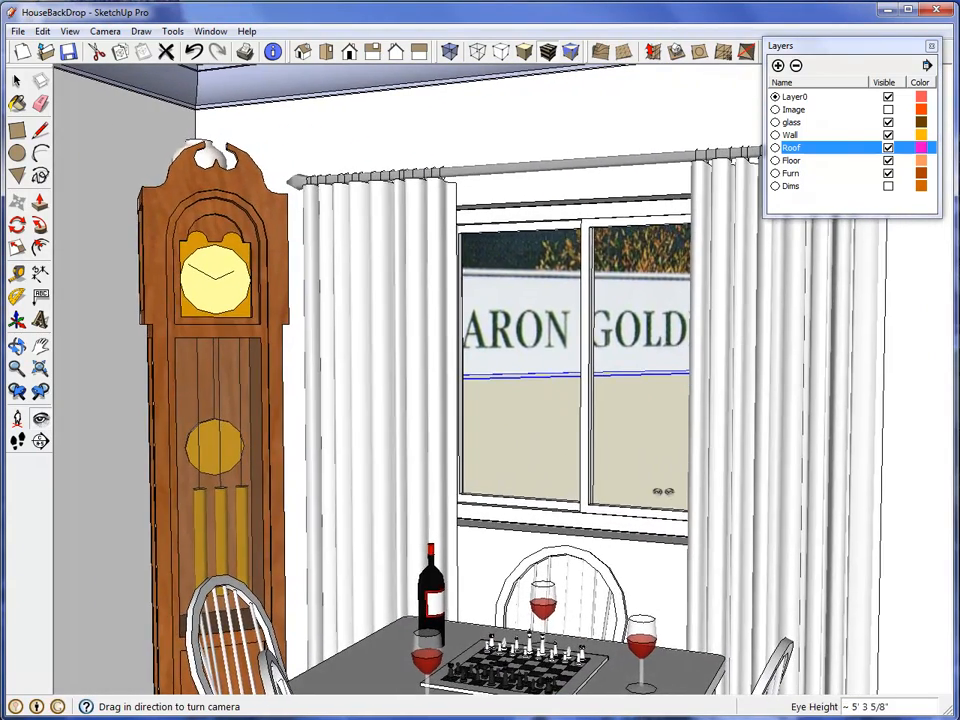
scroll(663, 490, "up", 3)
middle_click_drag(662, 480, 671, 452)
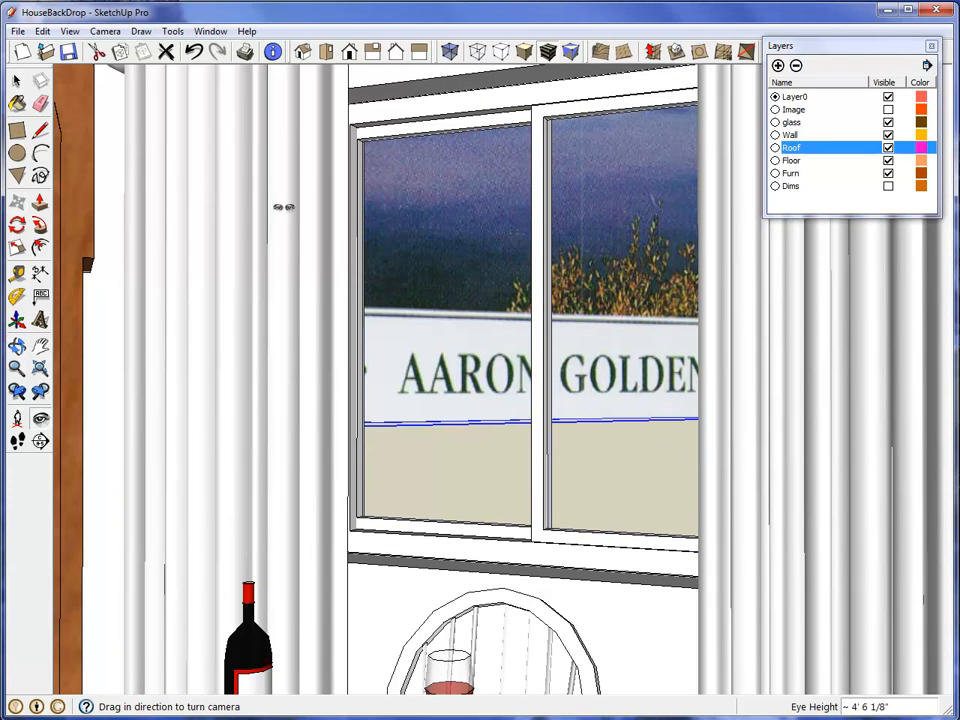
Open the window in front of the picture for editing.
key("space")
left_click(404, 219)
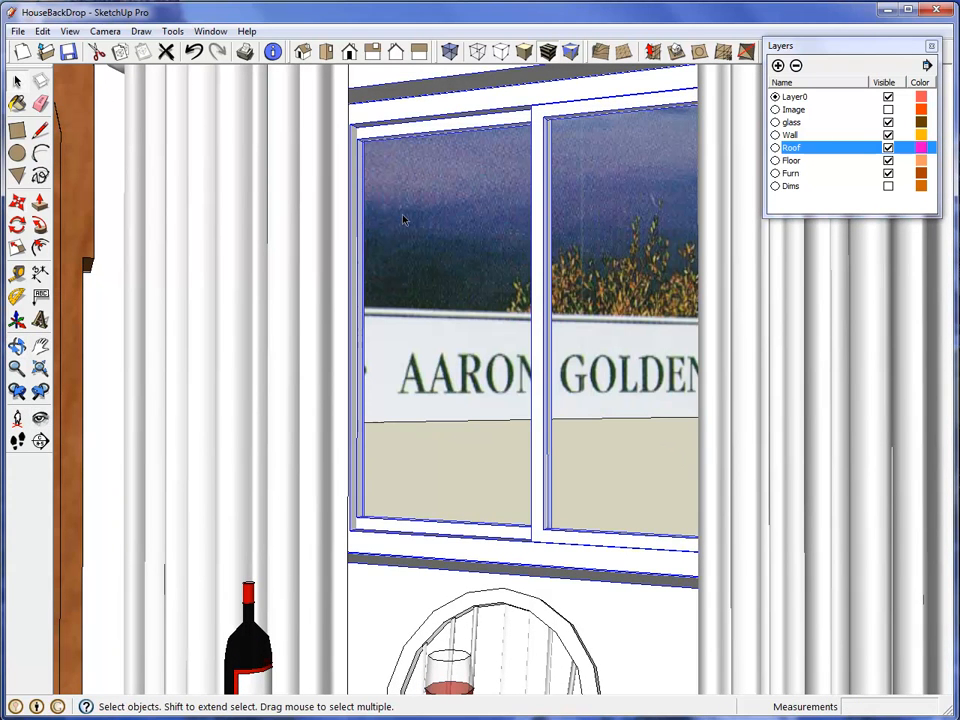
double_click(404, 219)
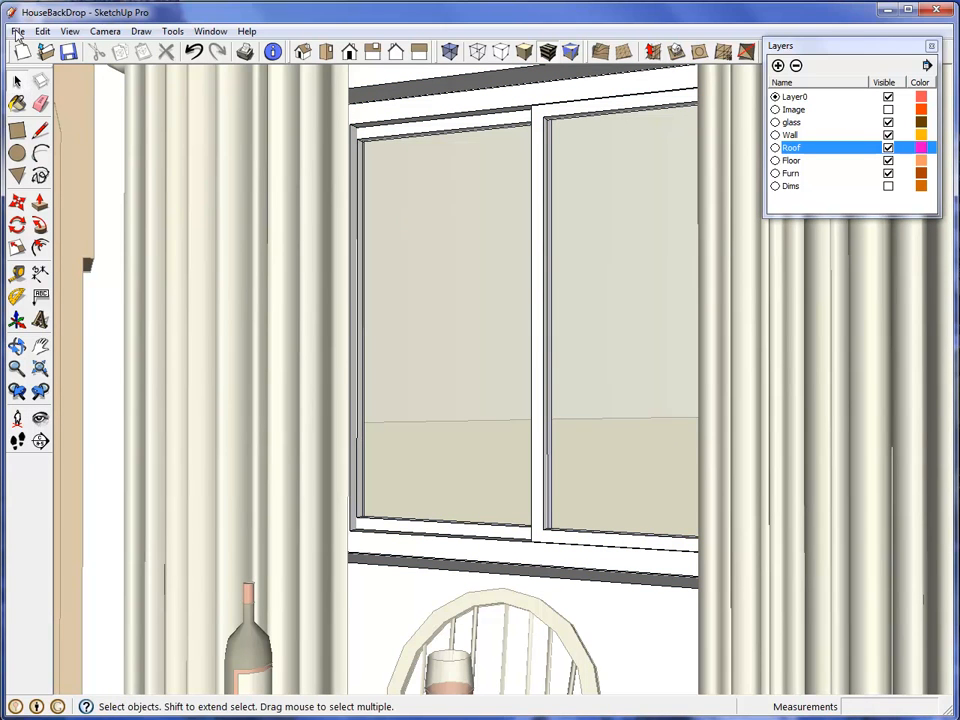
Add a scene that stores the interior view through the window.
left_click(68, 33)
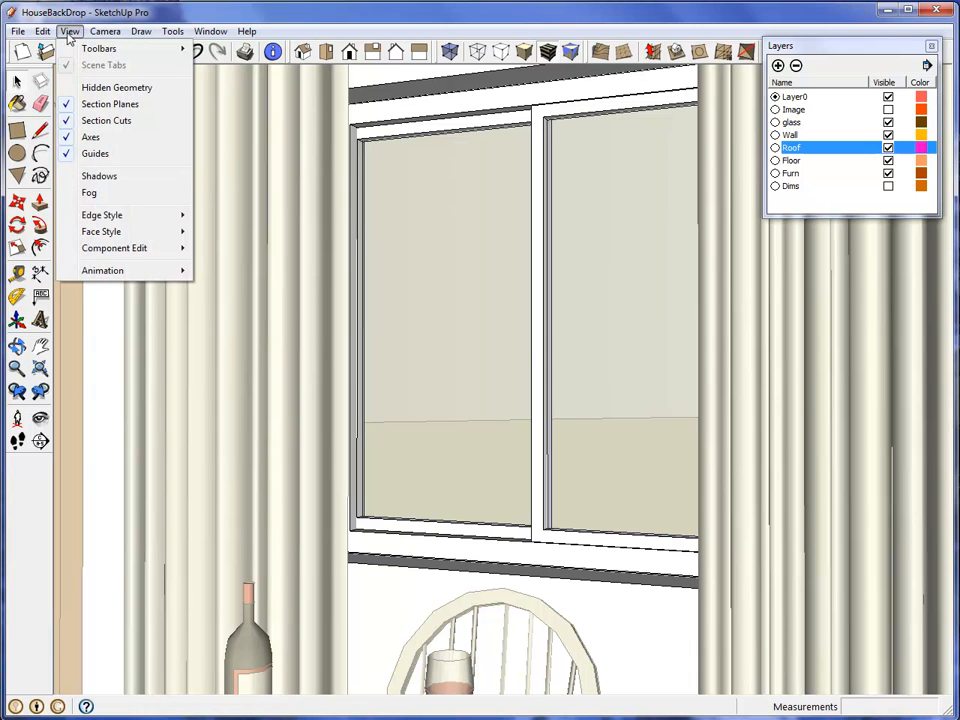
mouse_move(170, 276)
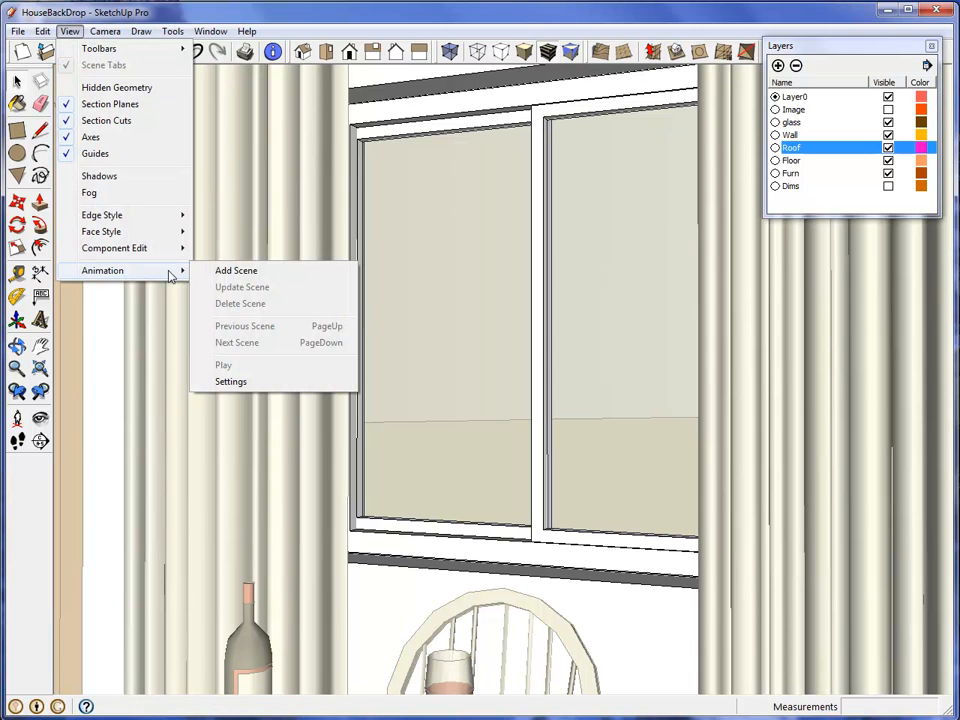
left_click(237, 271)
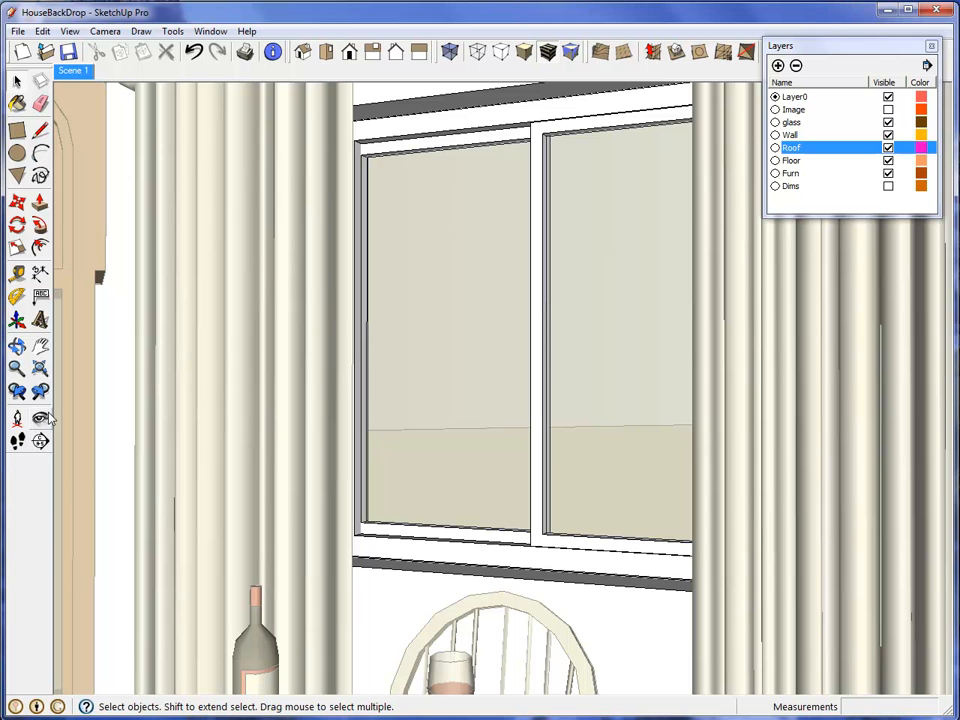
Show the whole model from outside and leave the editing of the window.
left_click(41, 372)
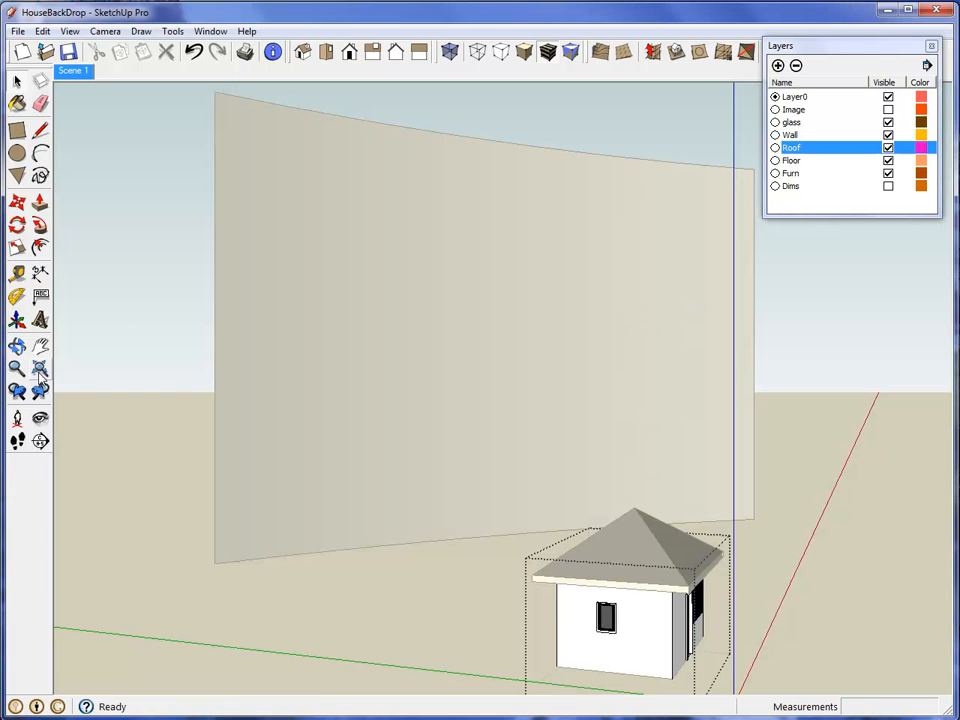
left_click(790, 574)
middle_click_drag(822, 618, 737, 578)
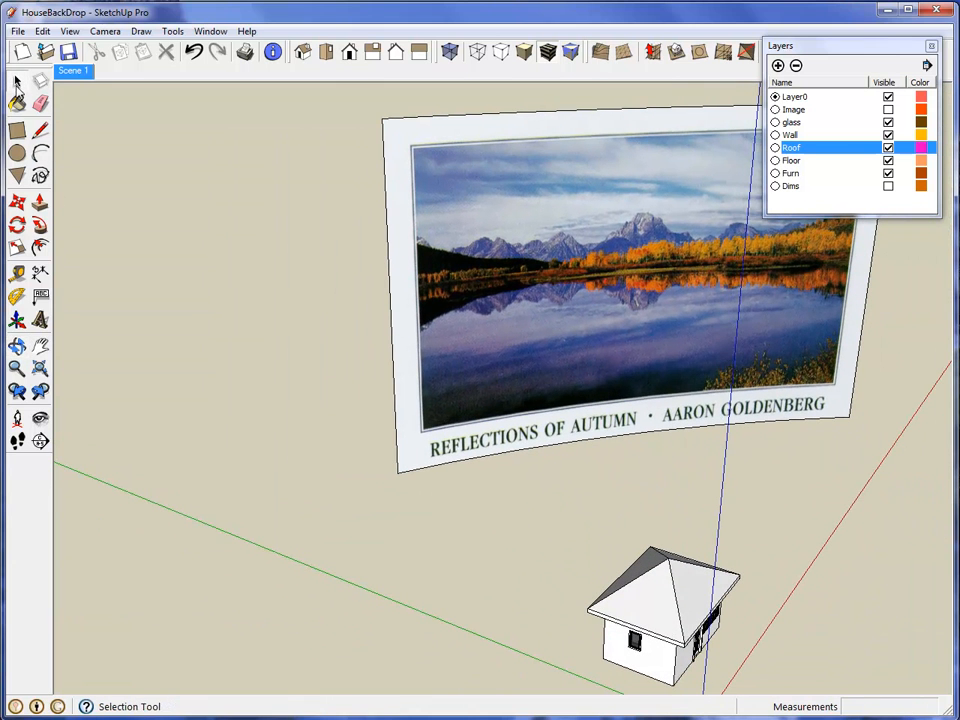
Rotate the picture group horizontally by about 30° around its lower corner farthest from the house.
left_click(394, 263)
left_click(17, 225)
left_click_drag(397, 472, 597, 486)
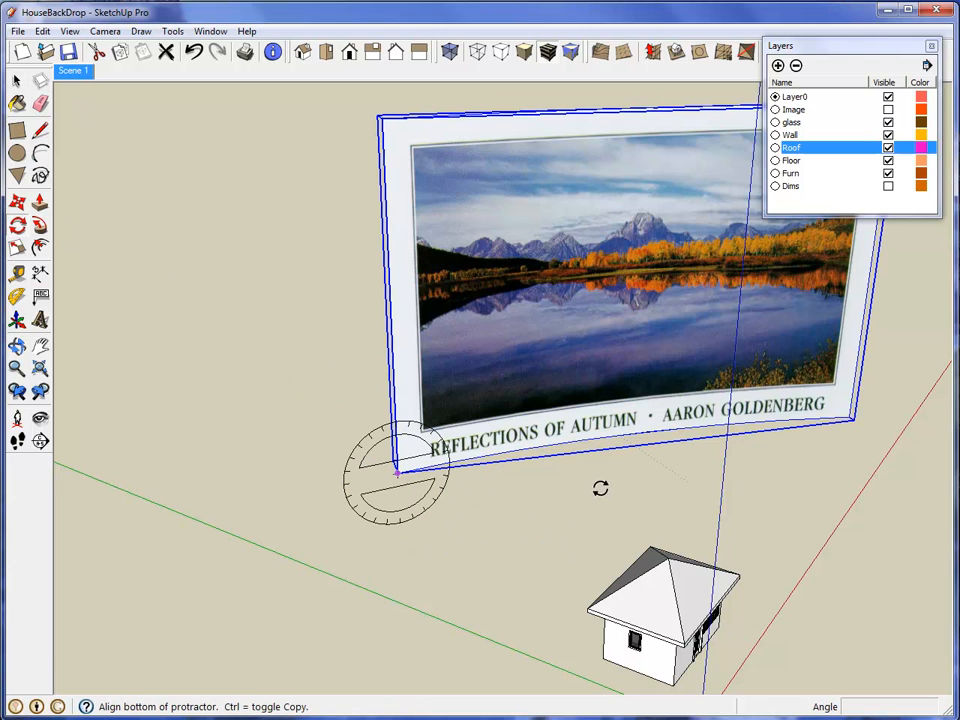
key("Escape")
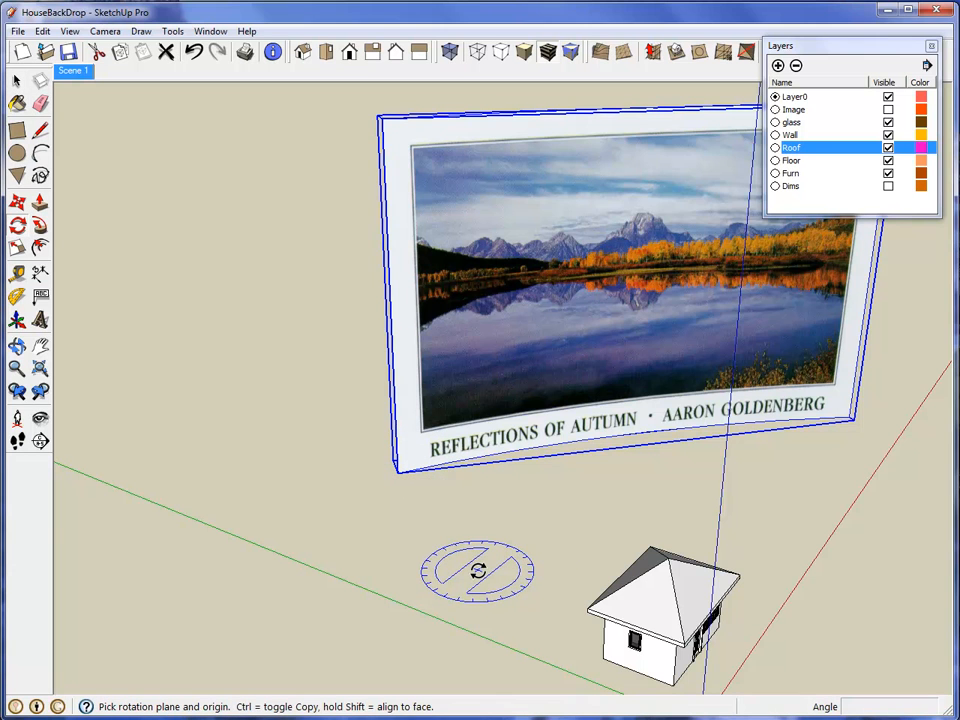
left_click(399, 473)
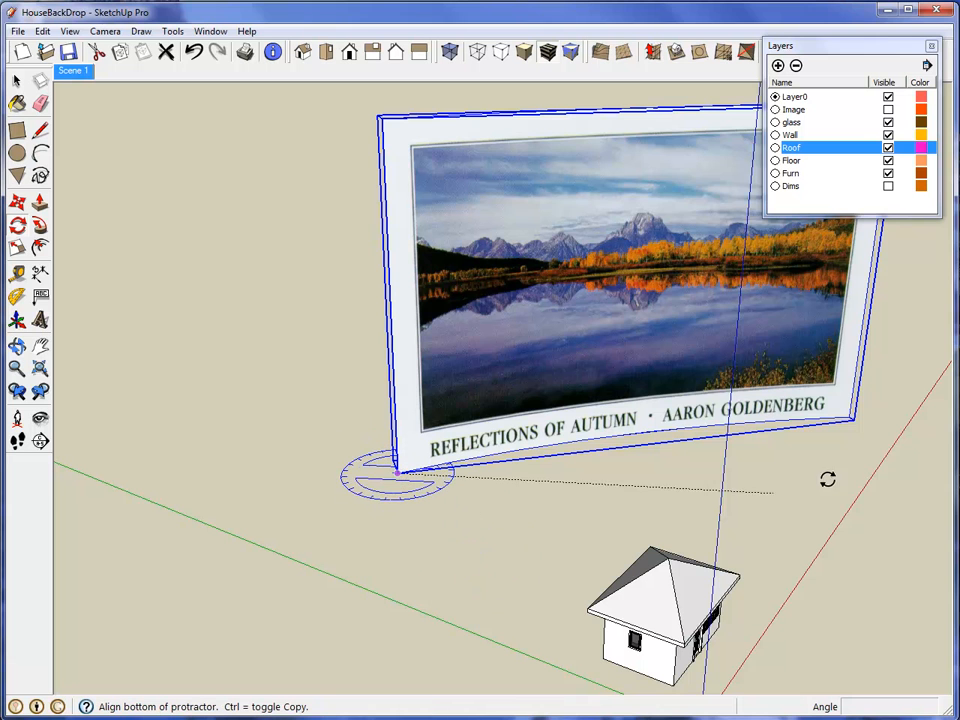
left_click(856, 423)
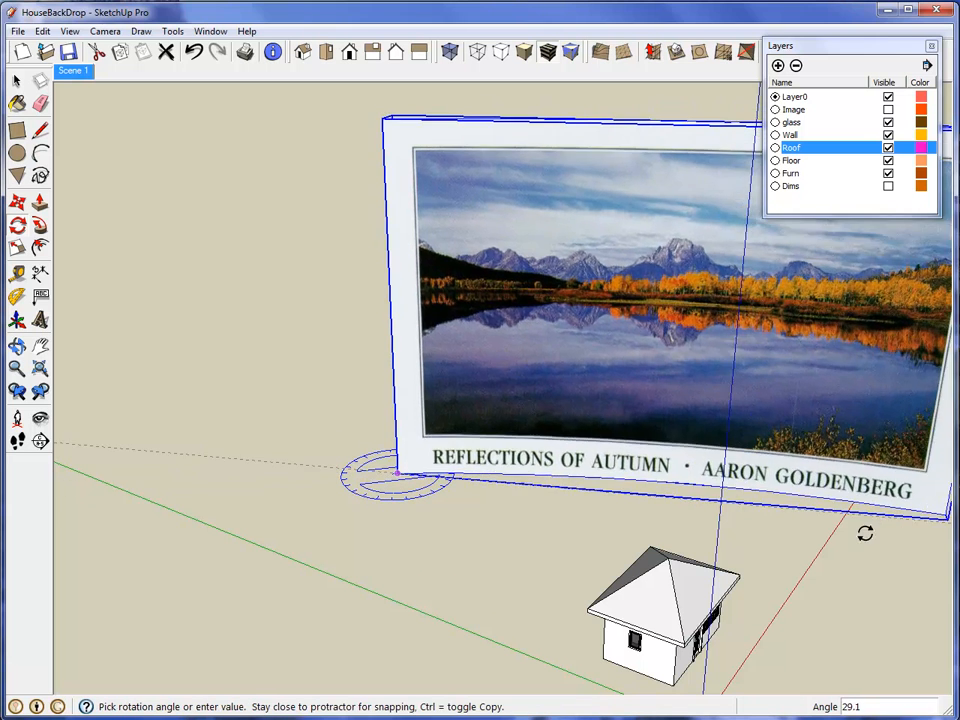
left_click(859, 525)
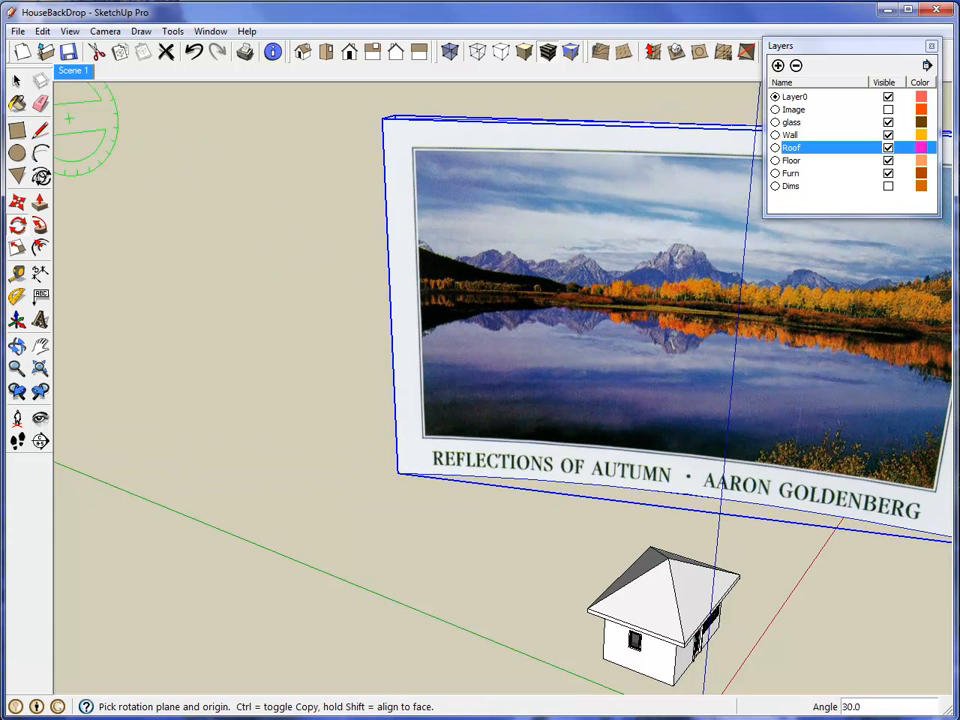
Move the picture group straight down by about 19' 8".
key("m")
left_click(292, 209)
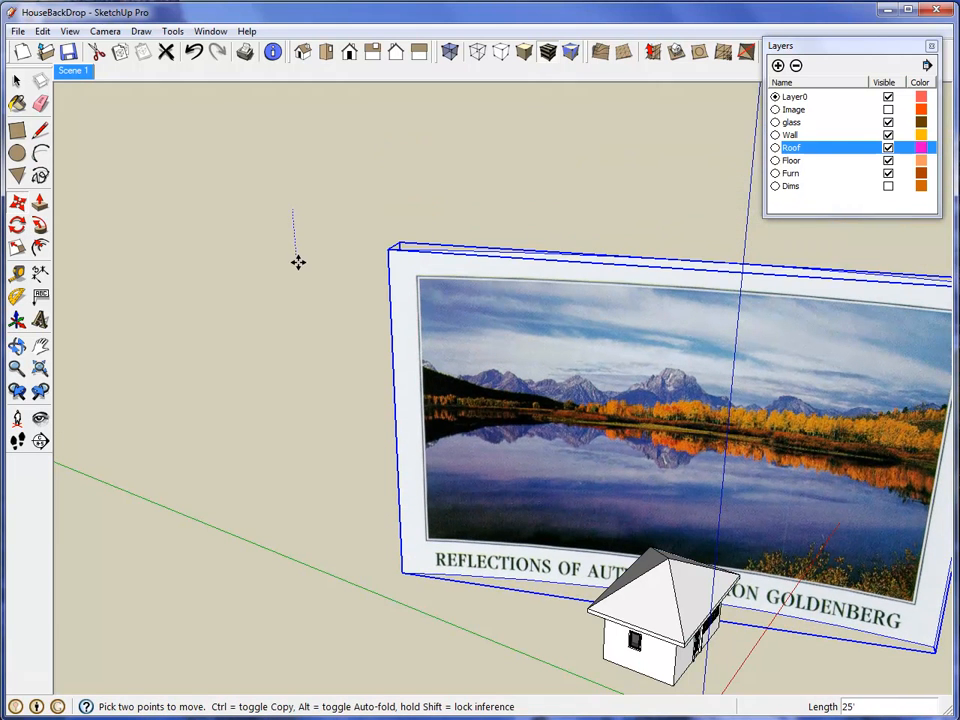
left_click(300, 246)
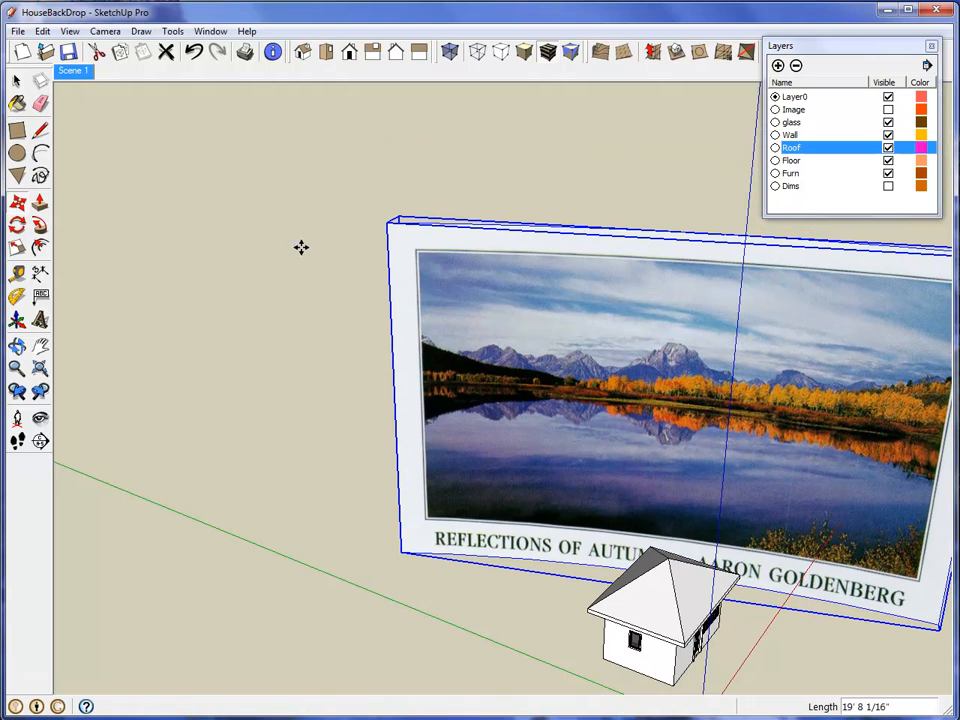
Add a second scene that stores the current exterior view of the house and picture.
right_click(80, 71)
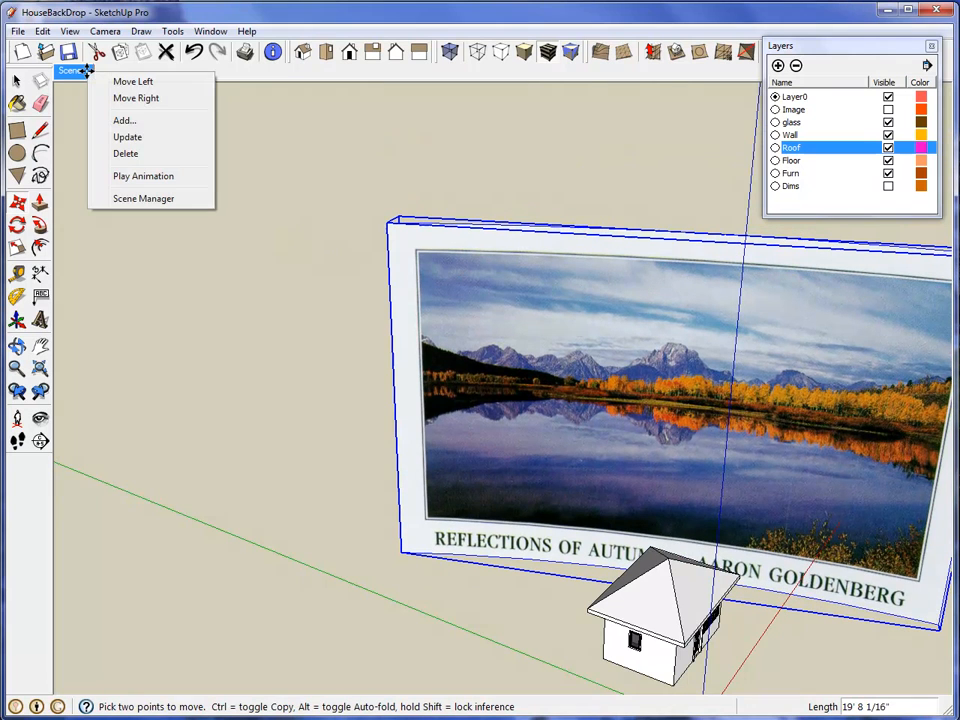
left_click(163, 119)
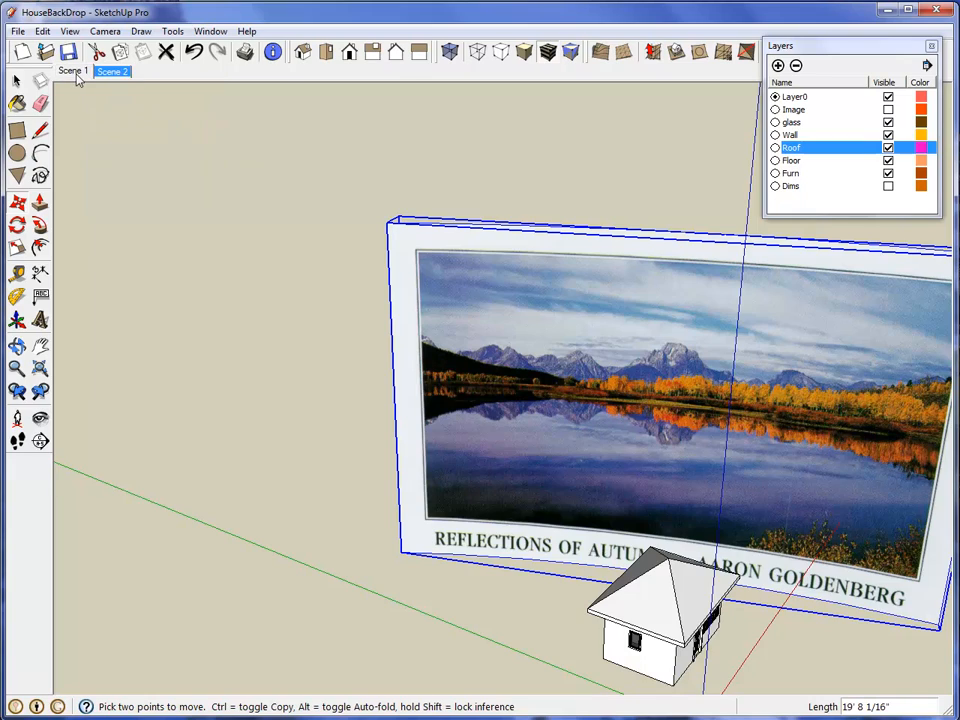
Check from the saved interior scene how the picture shows through the window, looking around slightly.
left_click(72, 71)
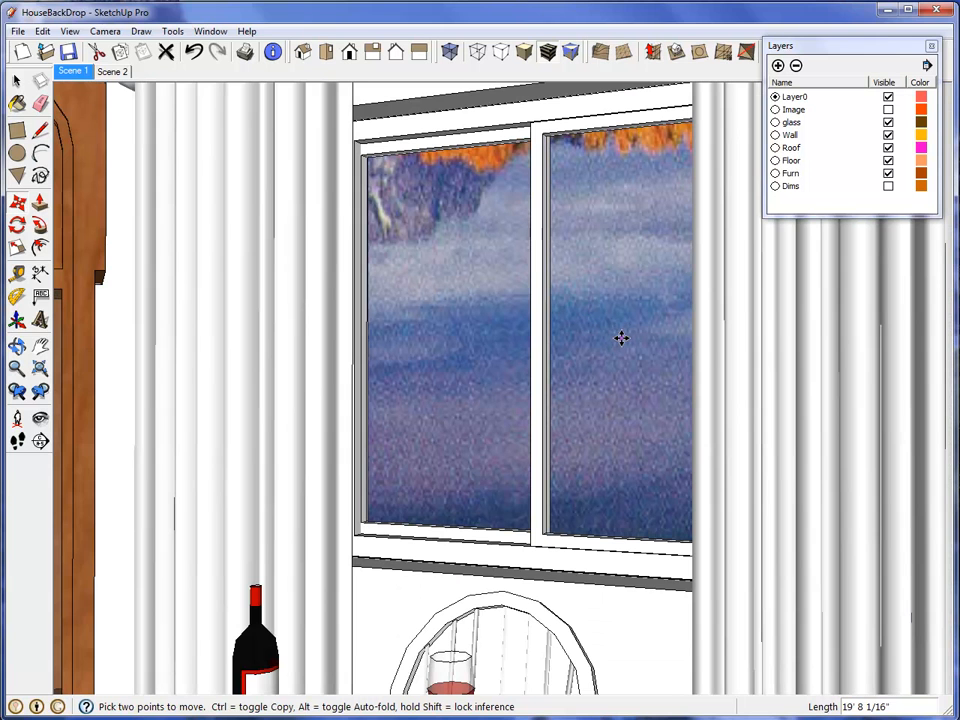
scroll(603, 357, "up", 2)
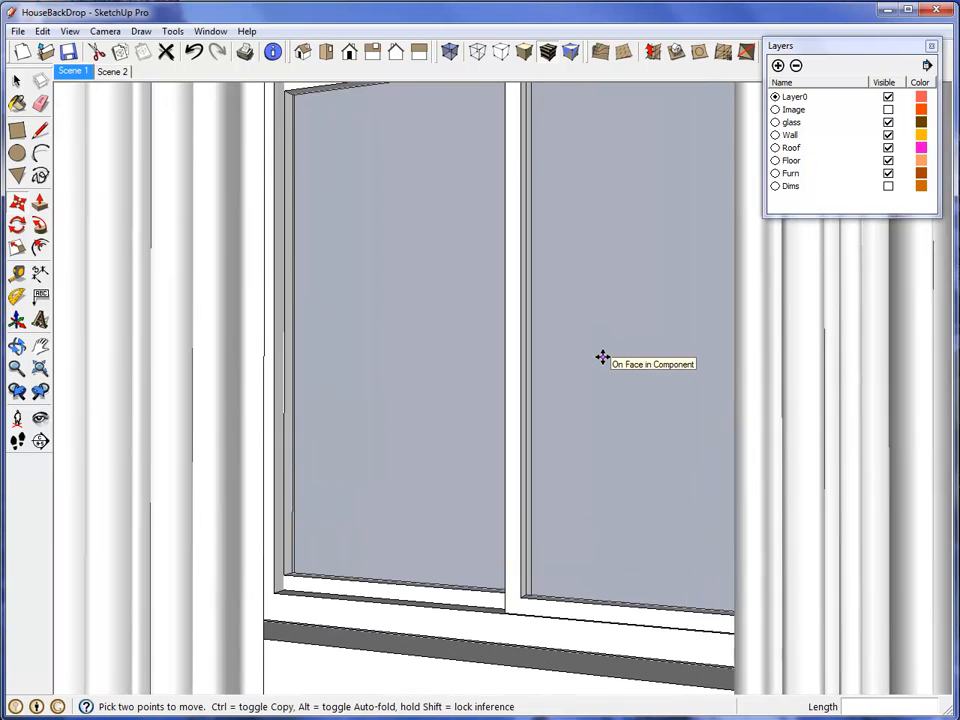
scroll(603, 357, "up", 1)
left_click(602, 357)
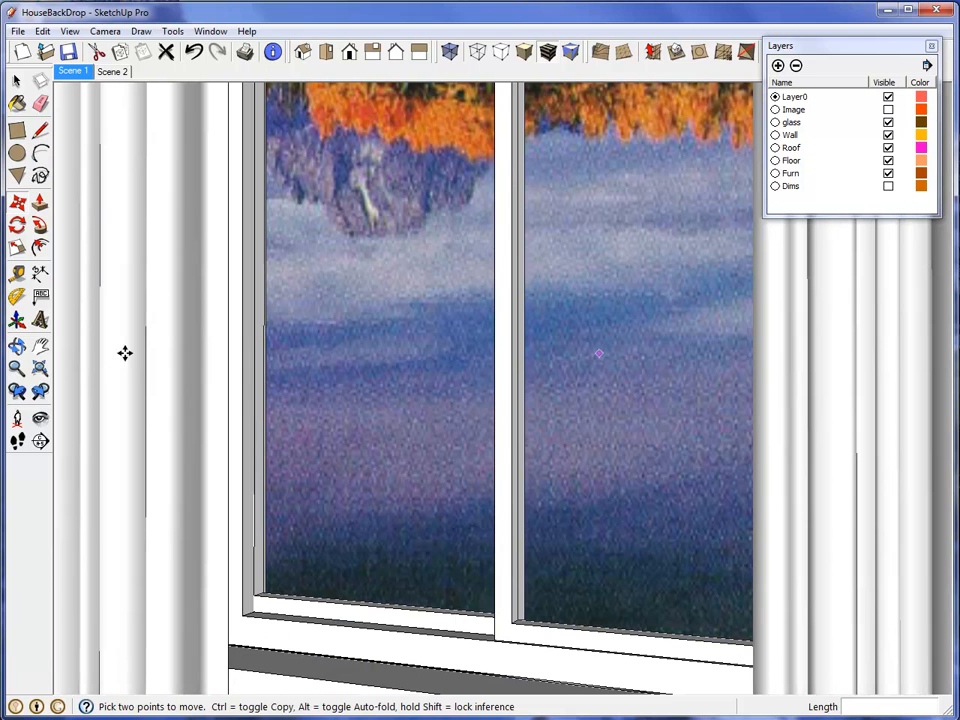
left_click(40, 418)
left_click_drag(270, 420, 350, 368)
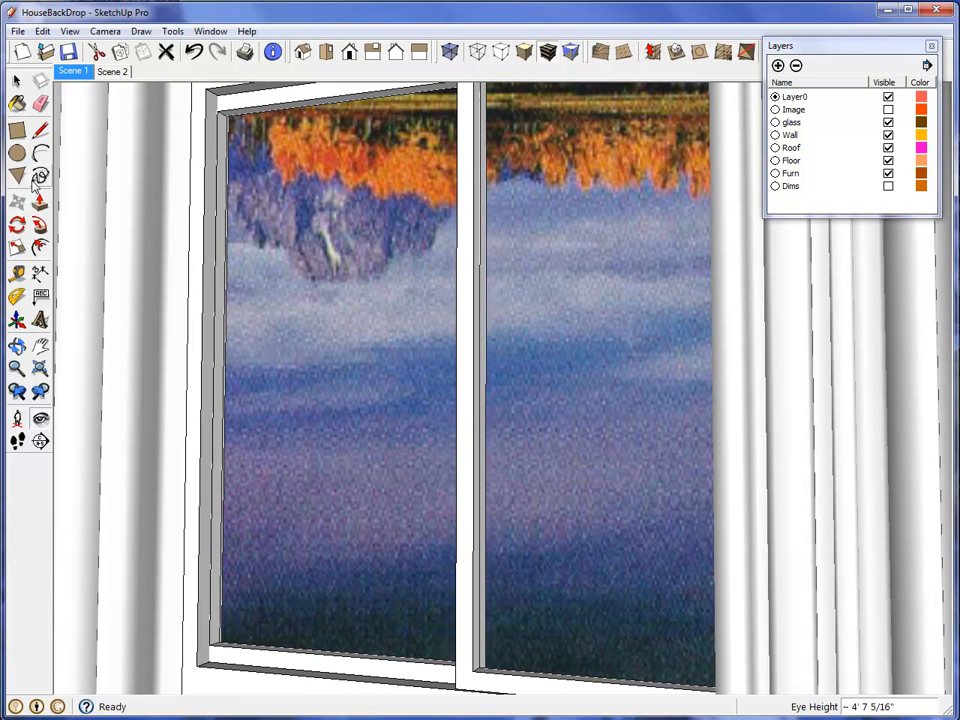
Return to the exterior scene and move the picture group about 51' 7" farther behind the house and about 15' 1" straight down.
left_click(111, 71)
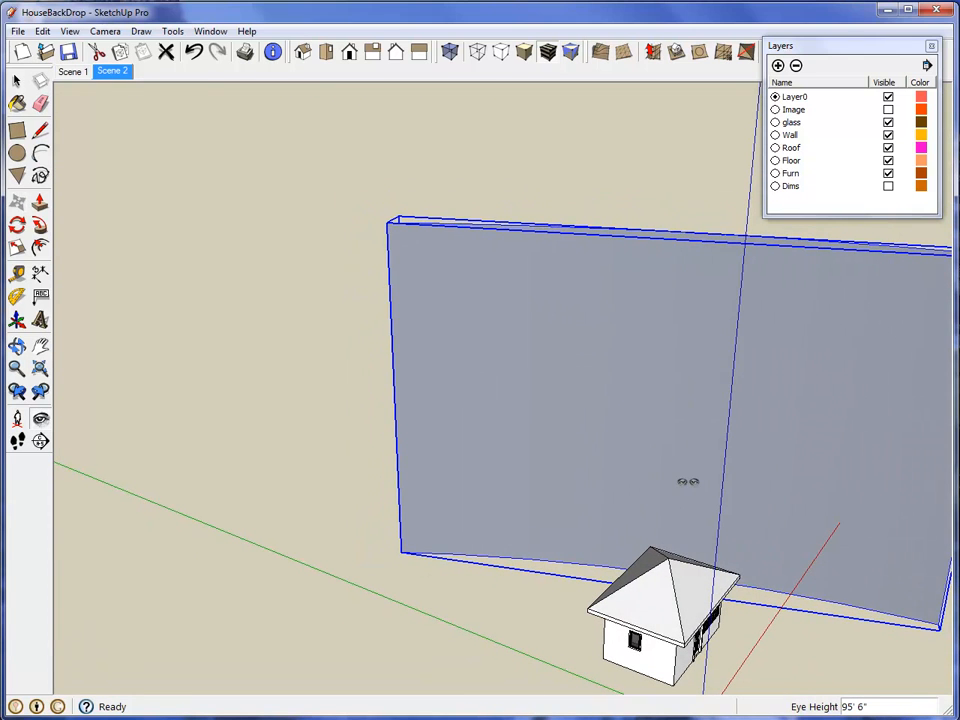
left_click(17, 205)
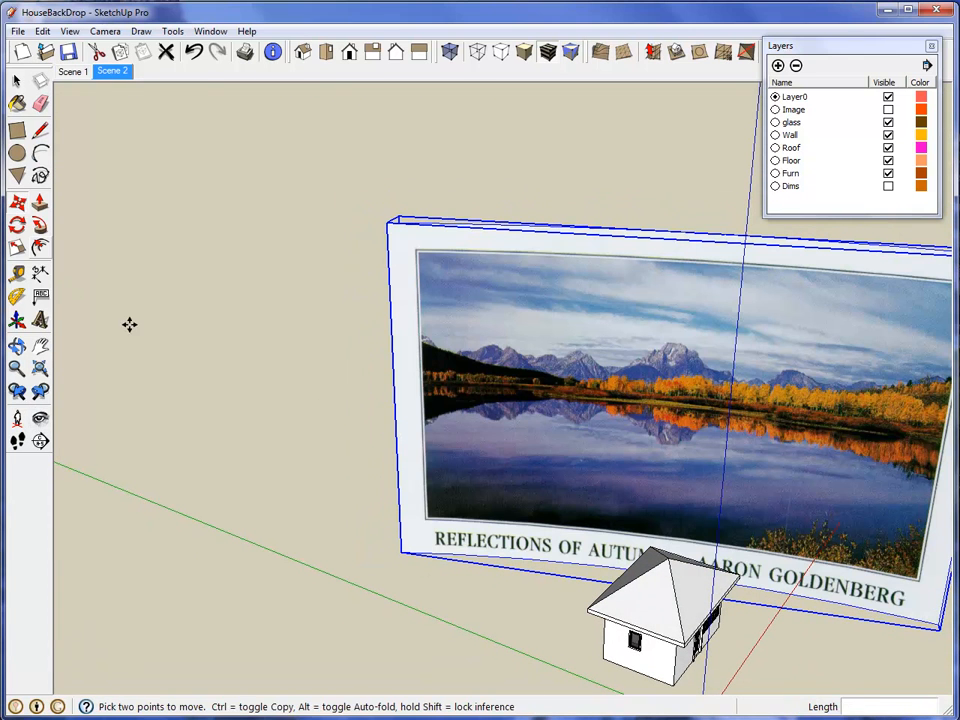
left_click(251, 404)
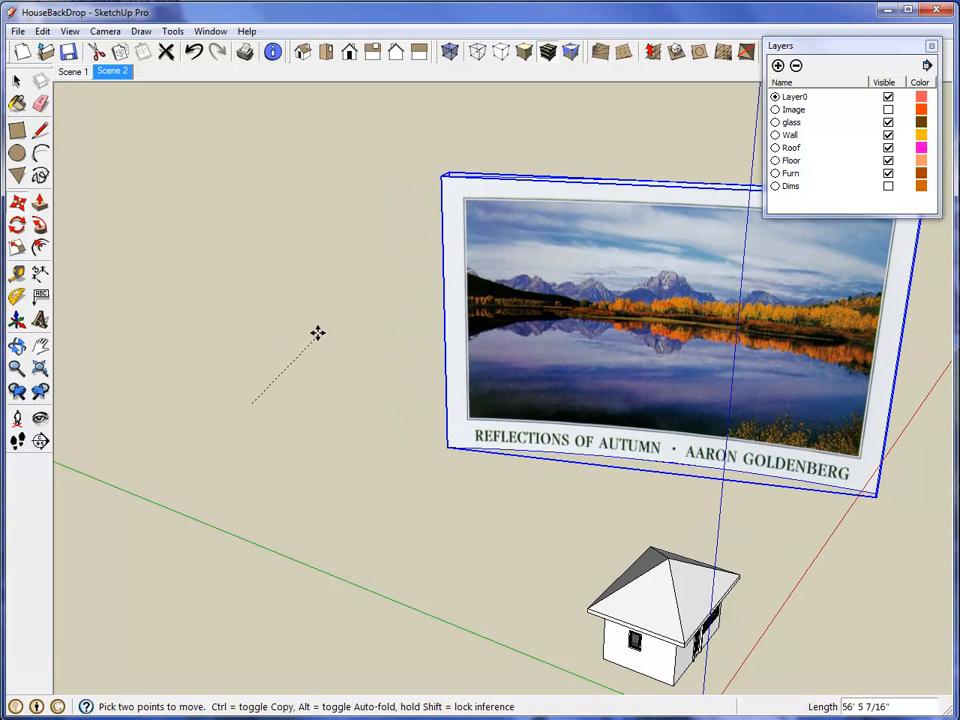
left_click(328, 339)
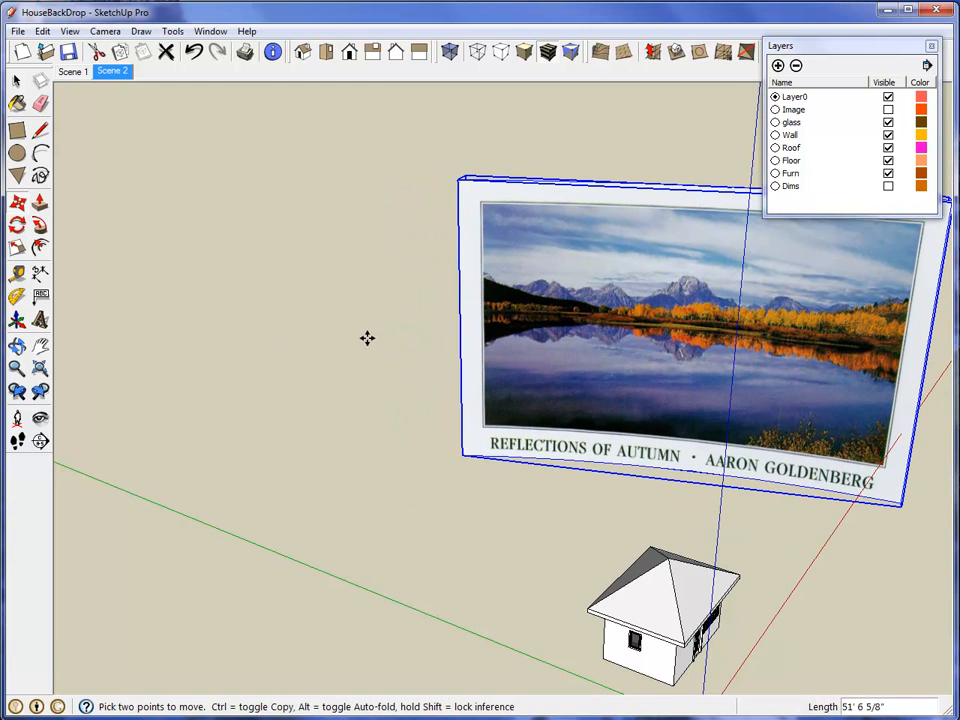
left_click(366, 339)
left_click(369, 386)
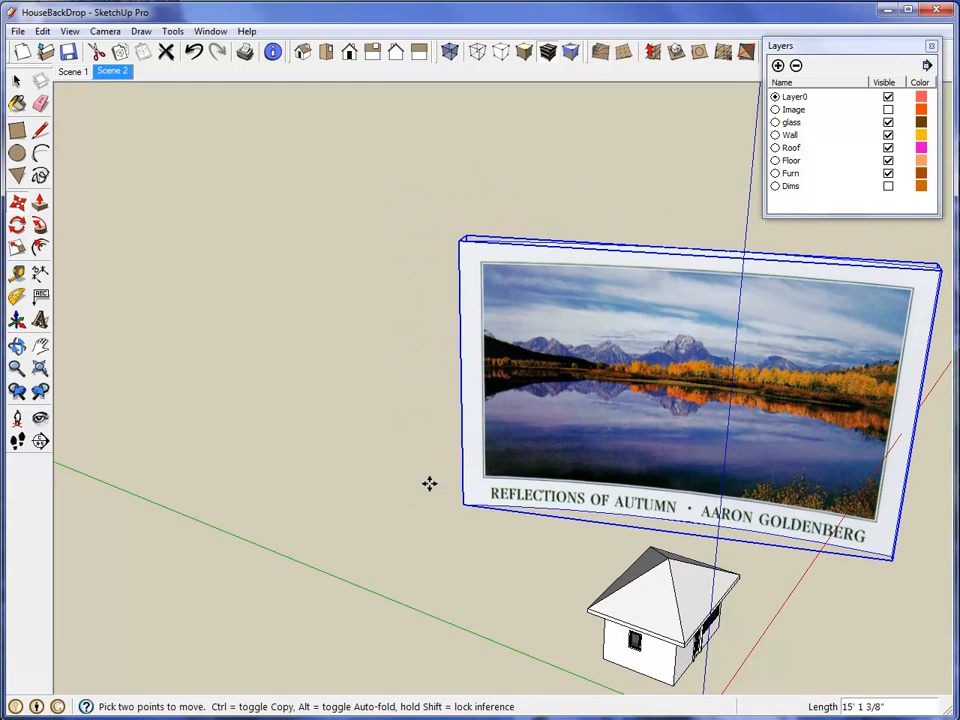
Examine the repositioned landscape through the window from the interior scene, turning and shifting the camera toward the clock.
left_click(78, 73)
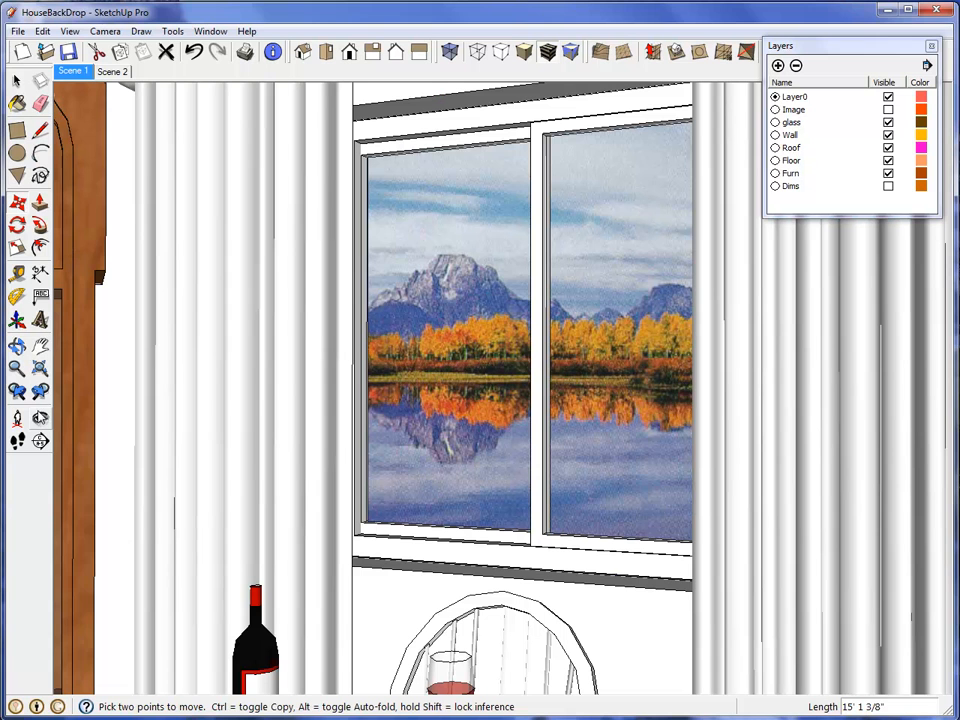
left_click(40, 418)
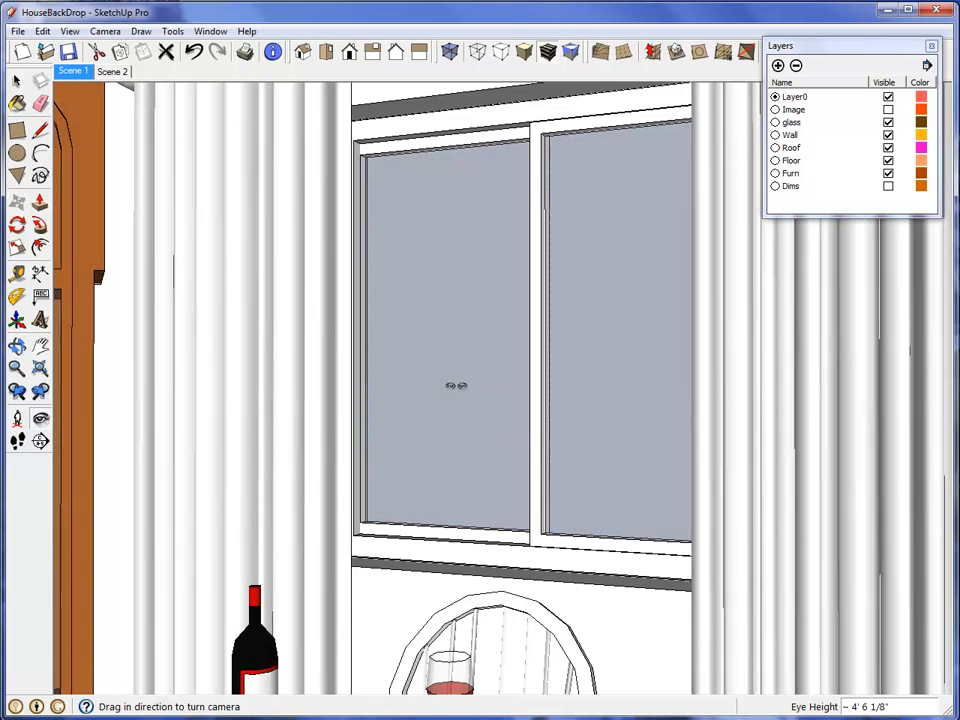
left_click_drag(454, 386, 498, 388)
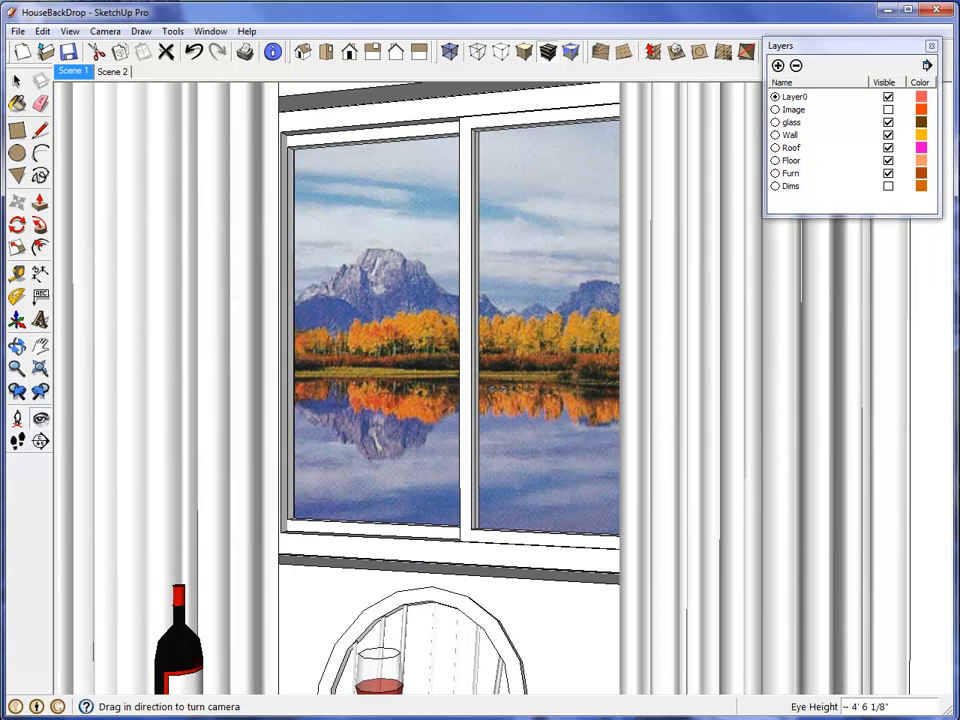
left_click(40, 345)
left_click_drag(408, 570, 530, 596)
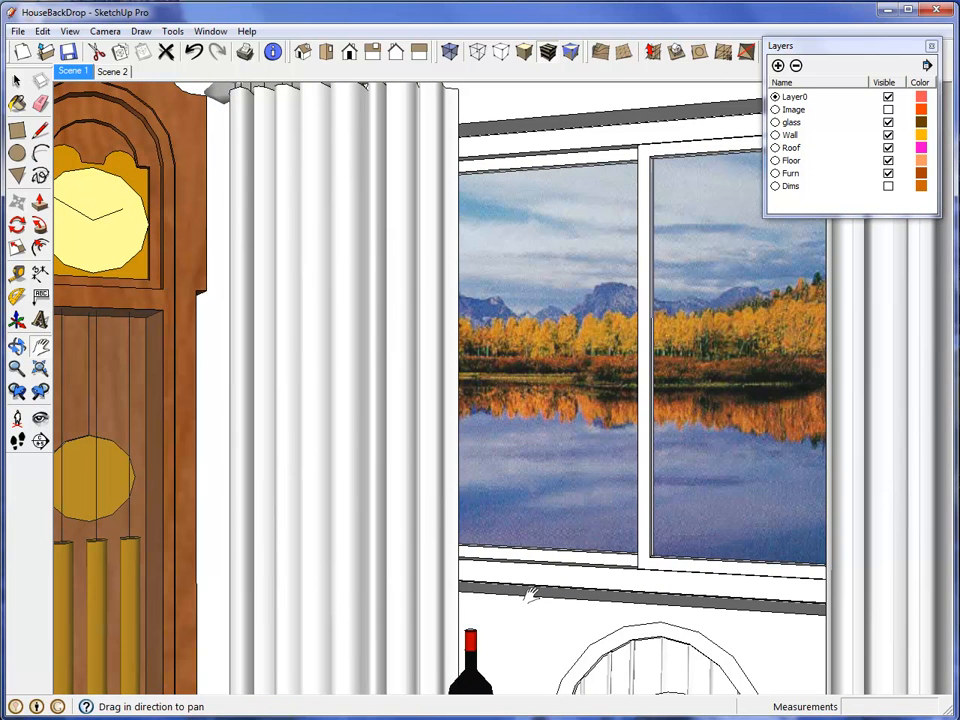
Look around the room past the clock and the side window, and bring the window with the landscape back into view.
left_click_drag(255, 510, 855, 489)
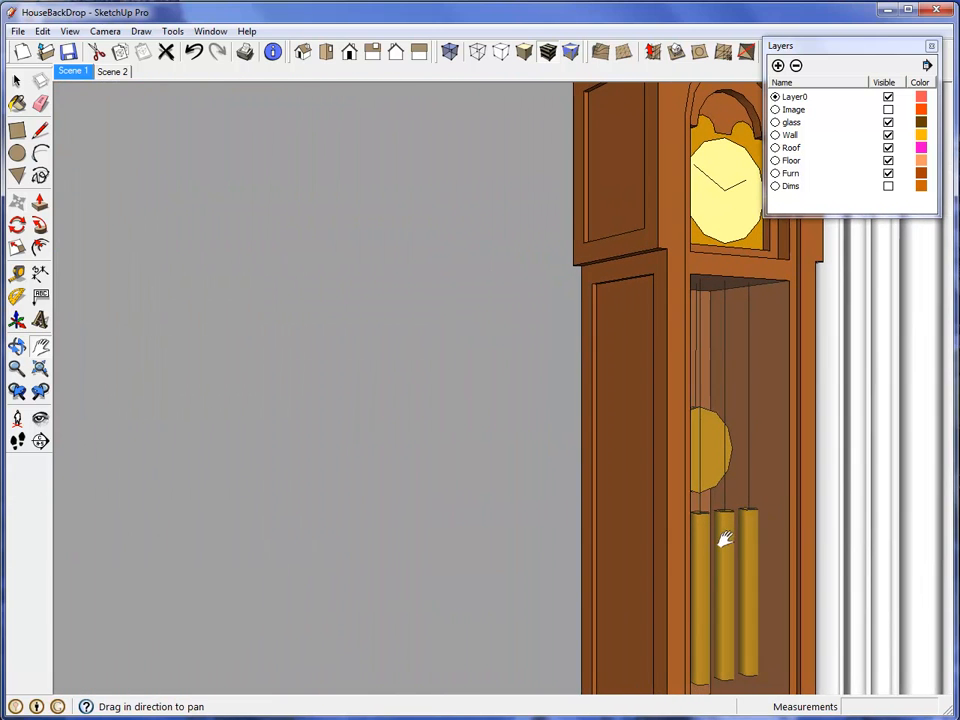
left_click_drag(390, 553, 855, 481)
left_click_drag(835, 539, 304, 549)
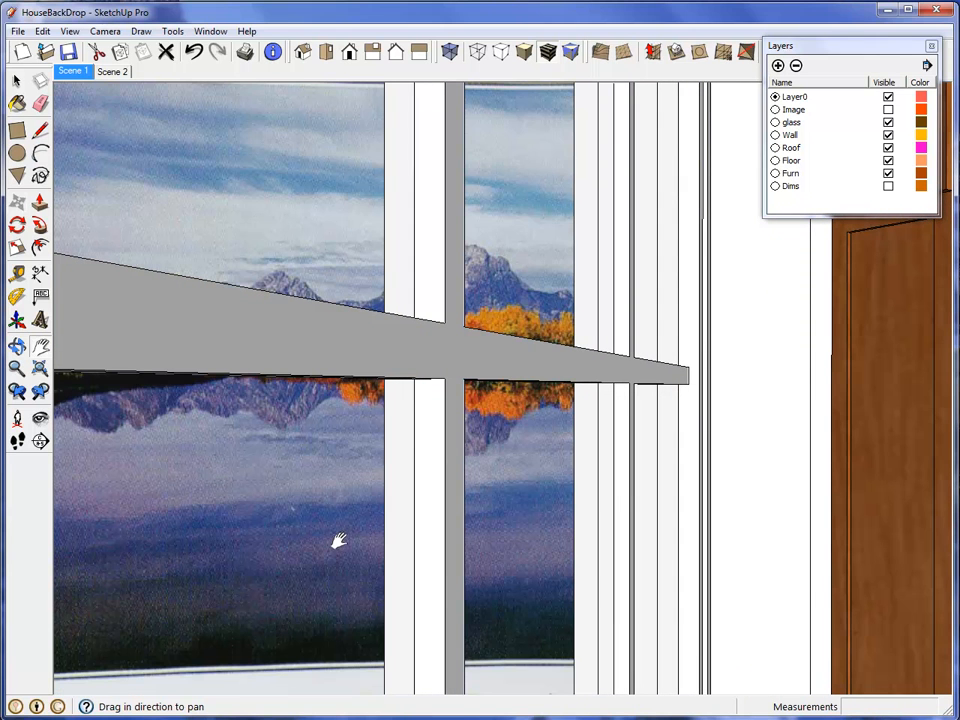
scroll(513, 543, "down", 5)
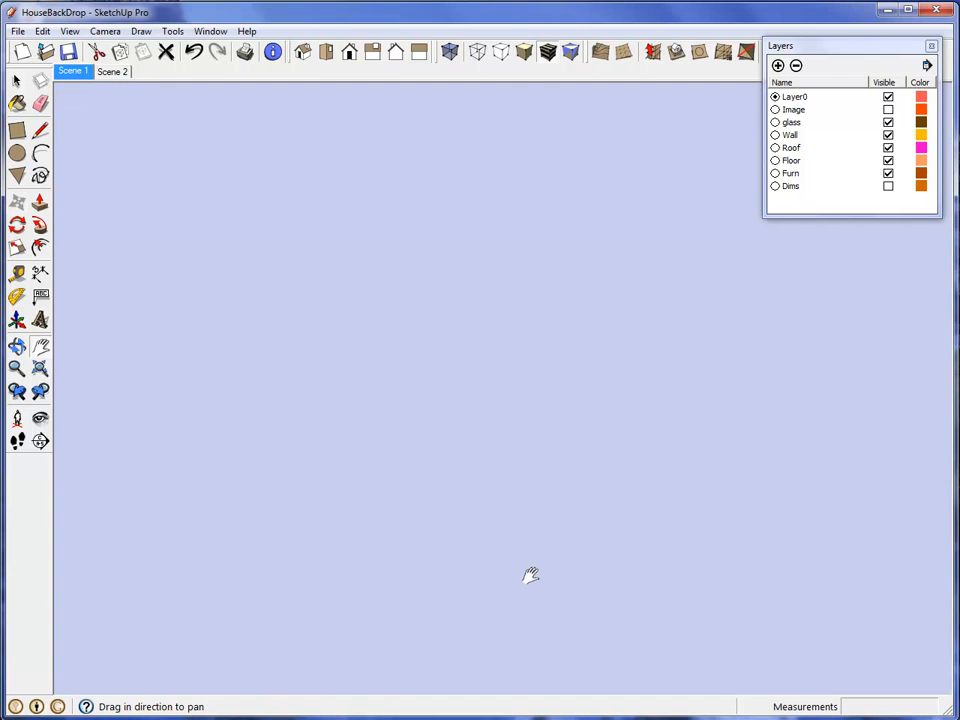
left_click_drag(549, 574, 5, 485)
left_click_drag(690, 560, 536, 484)
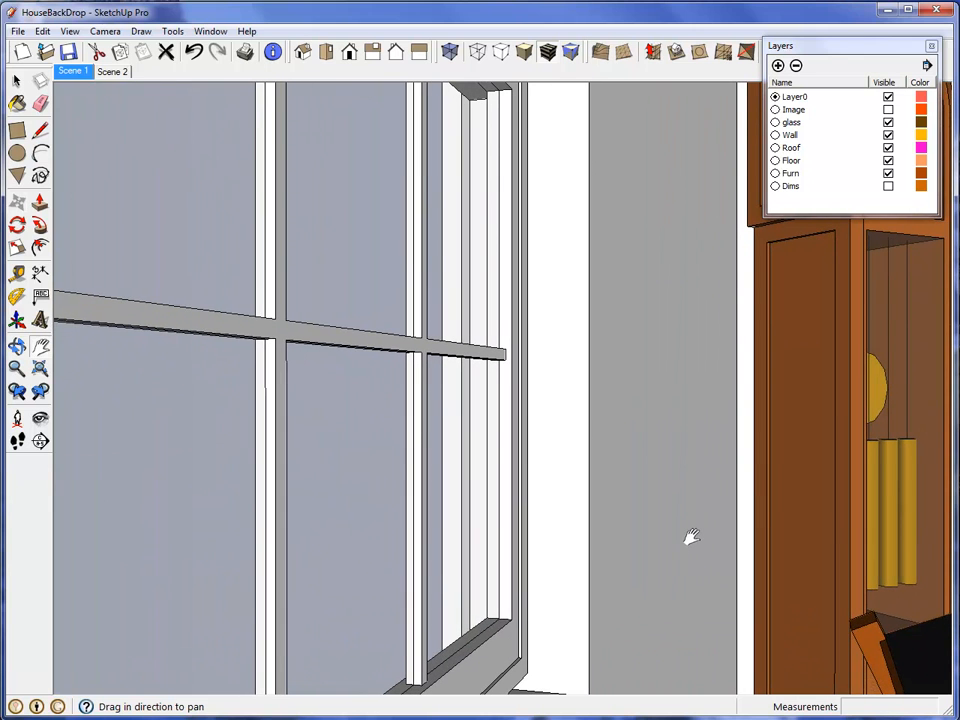
left_click_drag(694, 549, 677, 564)
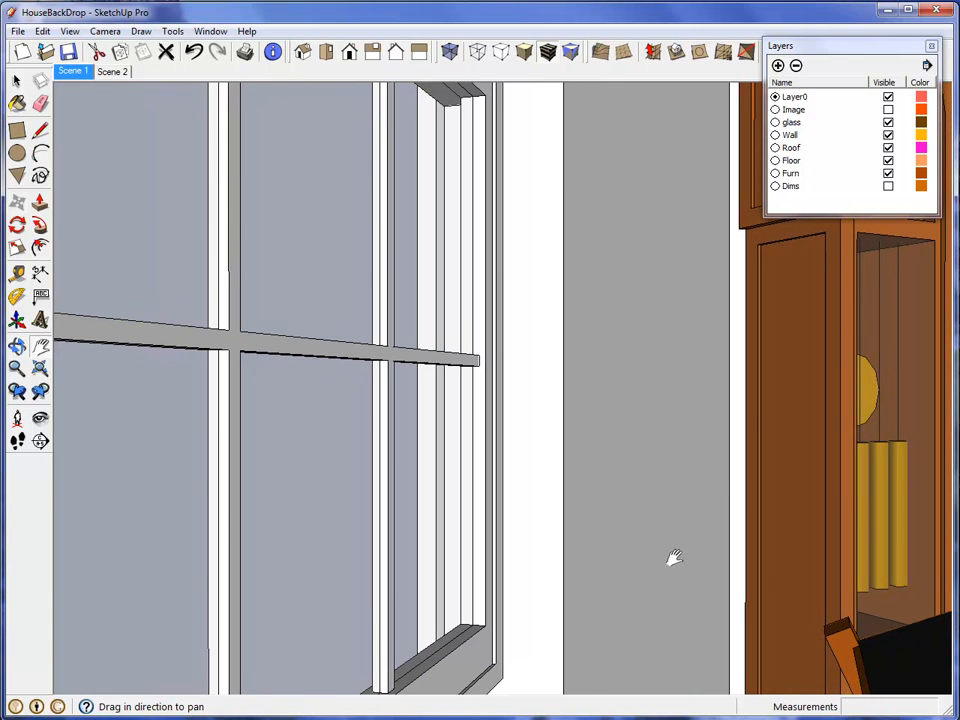
middle_click_drag(642, 565, 731, 488)
left_click_drag(731, 488, 589, 566)
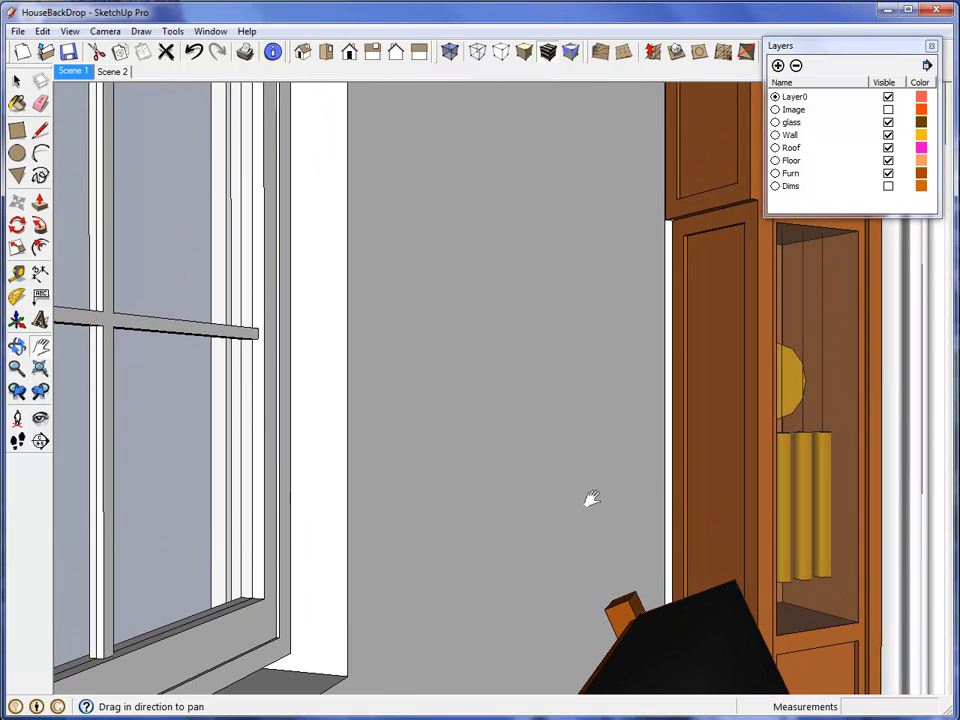
middle_click_drag(579, 444, 441, 462)
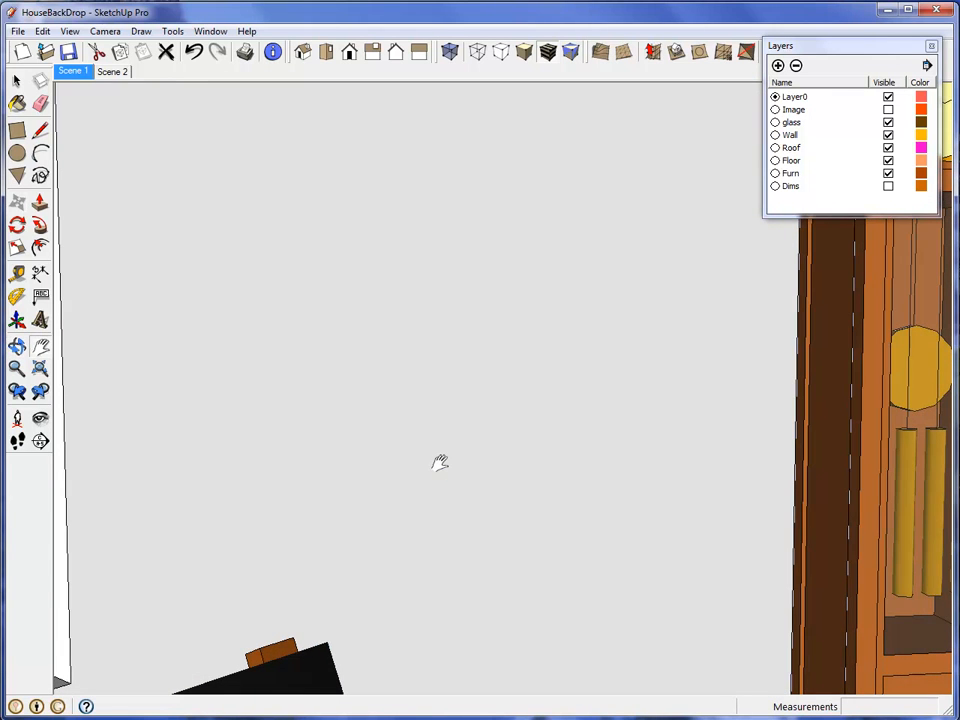
scroll(476, 487, "down", 4)
scroll(477, 488, "up", 1)
scroll(477, 488, "down", 3)
scroll(476, 488, "up", 4)
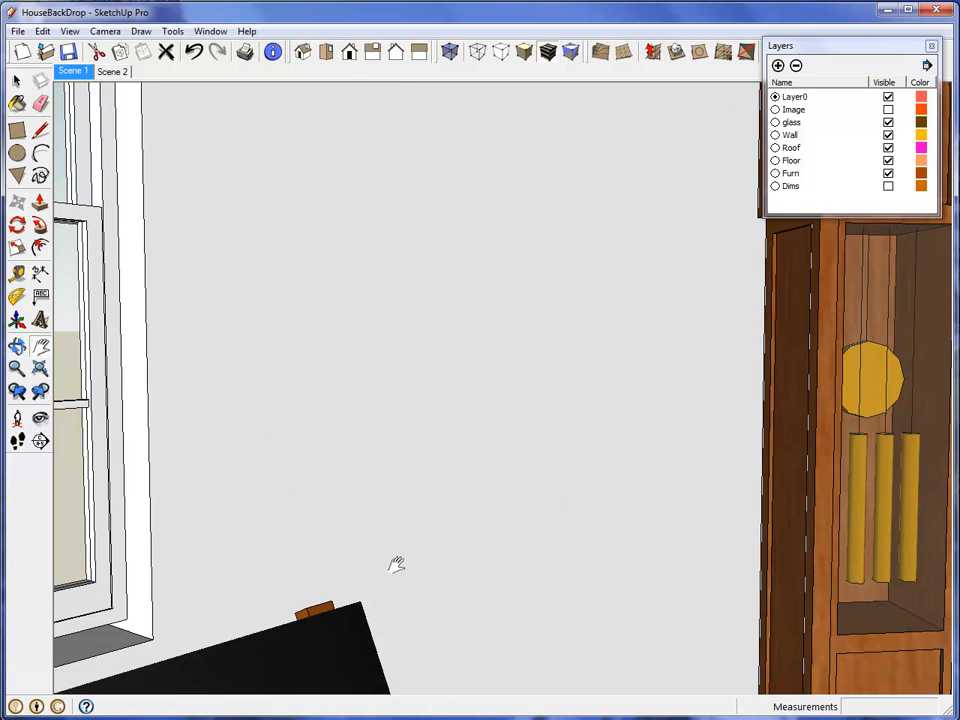
left_click_drag(396, 553, 521, 450)
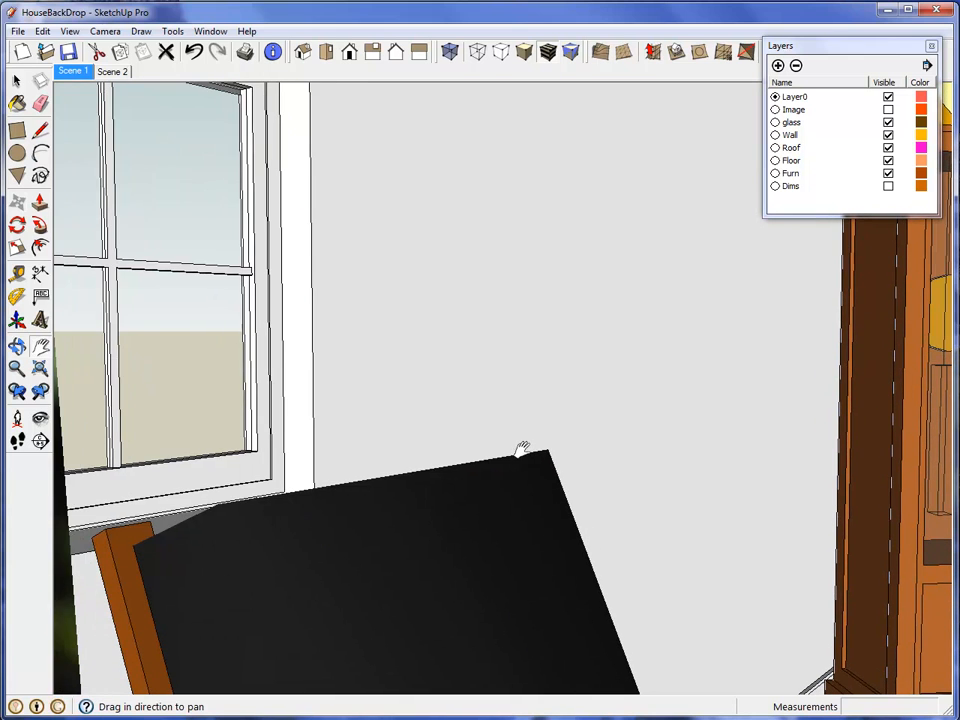
middle_click_drag(756, 559, 596, 719)
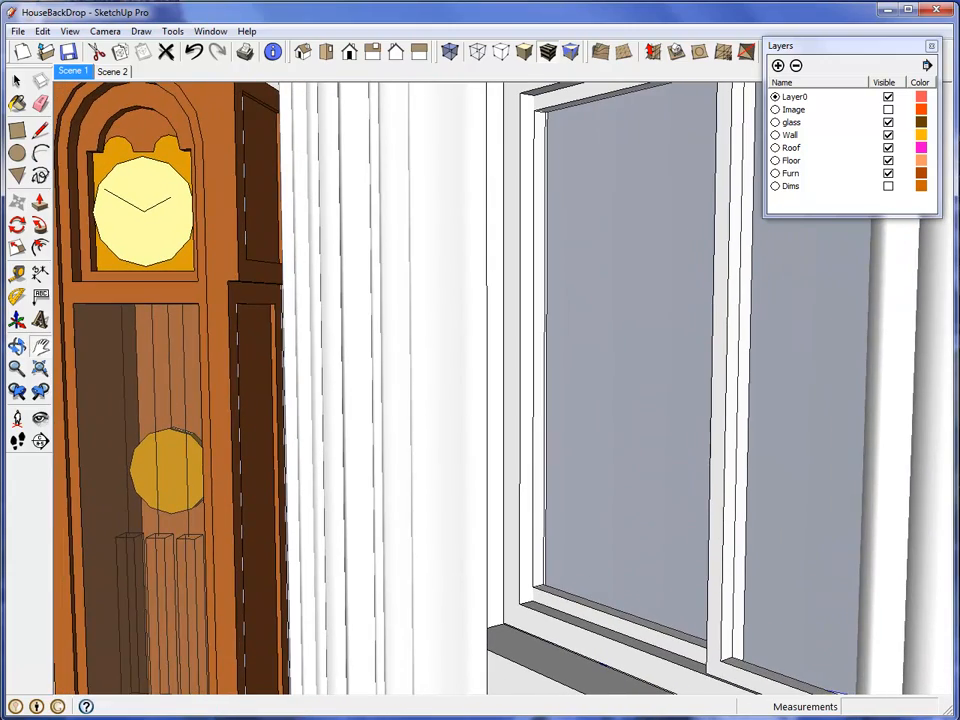
middle_click_drag(443, 622, 533, 690, "shift")
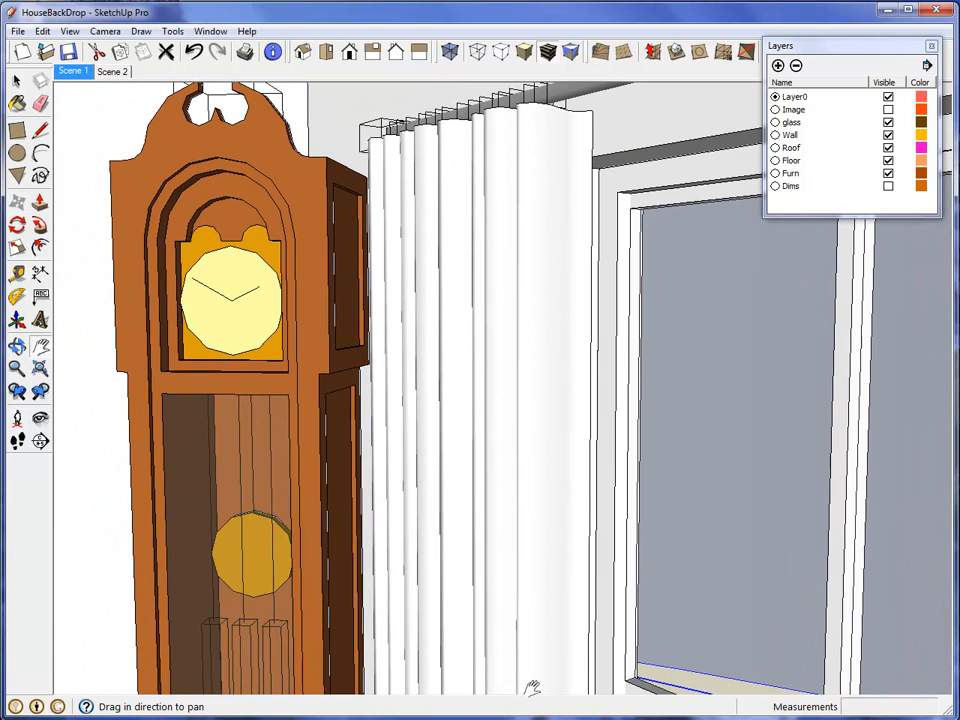
left_click_drag(728, 607, 762, 598)
middle_click_drag(765, 597, 636, 484)
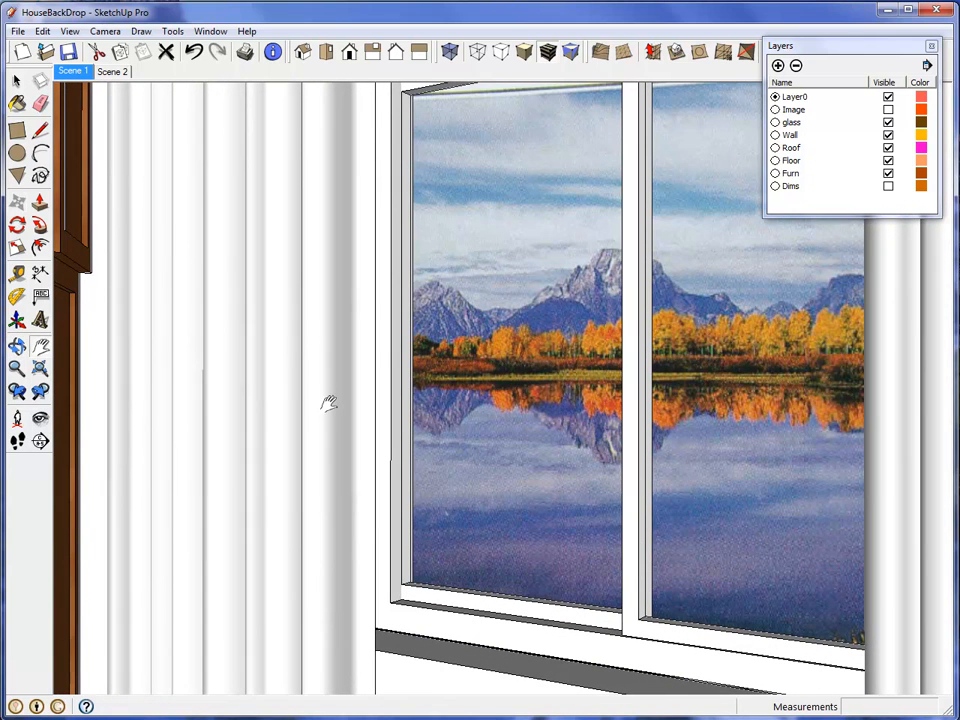
Set the camera's field of view to 35.94 degrees and show more of the room around the window.
left_click(105, 32)
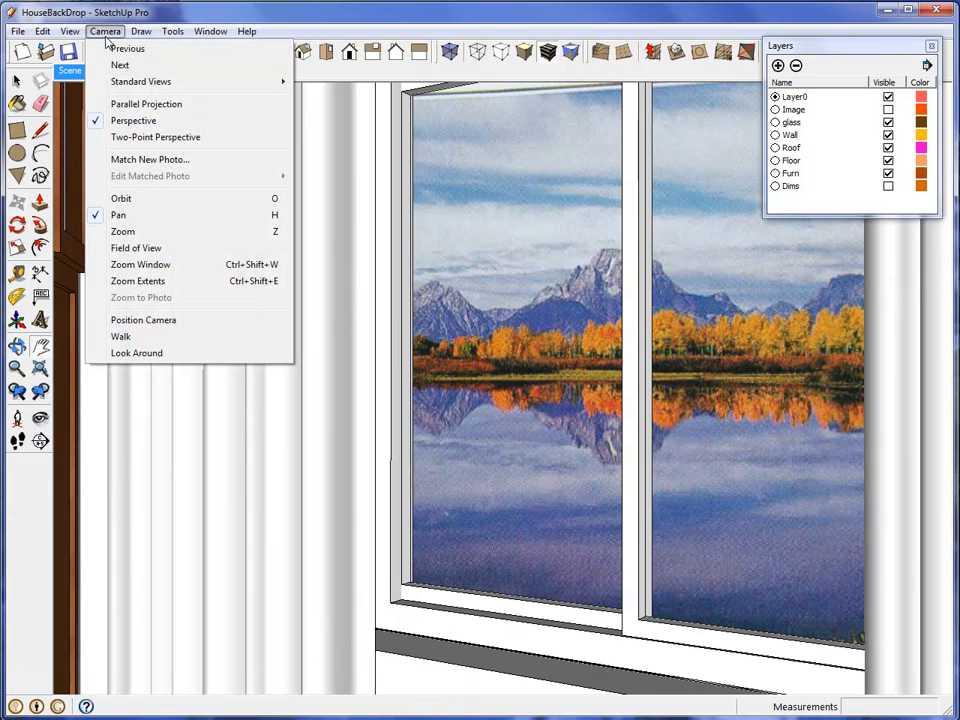
left_click(234, 248)
left_click_drag(517, 438, 373, 453)
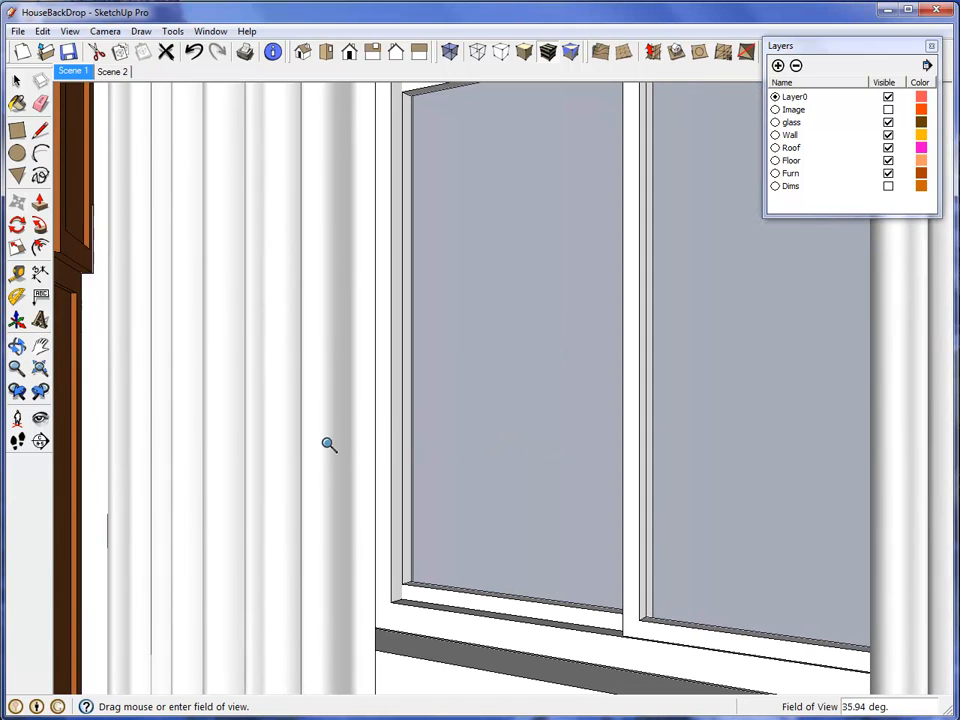
scroll(390, 411, "down", 3)
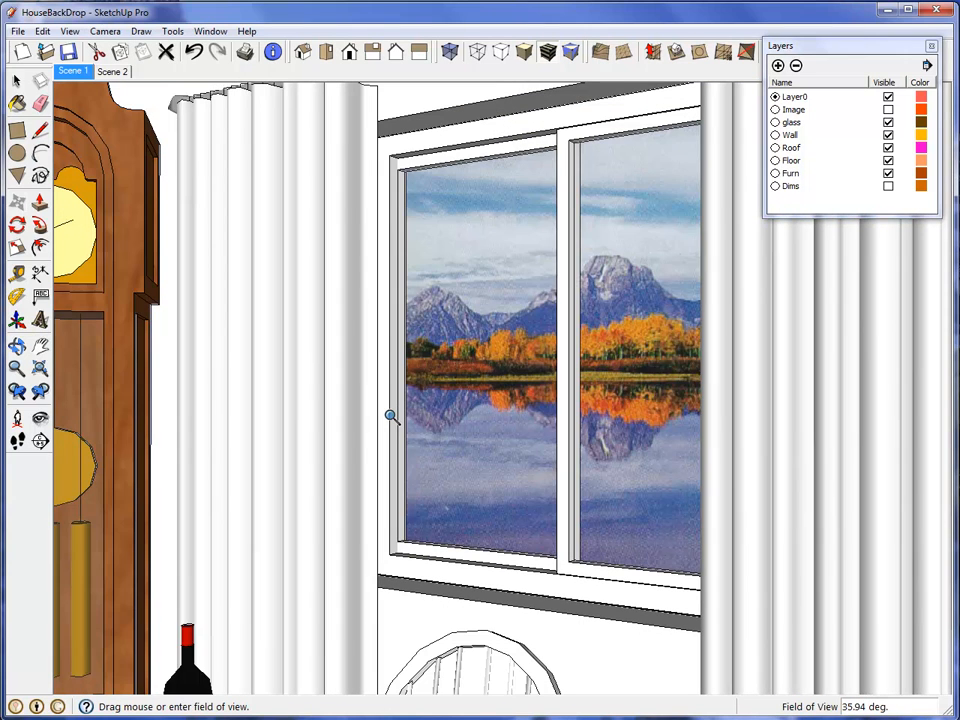
scroll(397, 415, "down", 2)
scroll(398, 417, "down", 2)
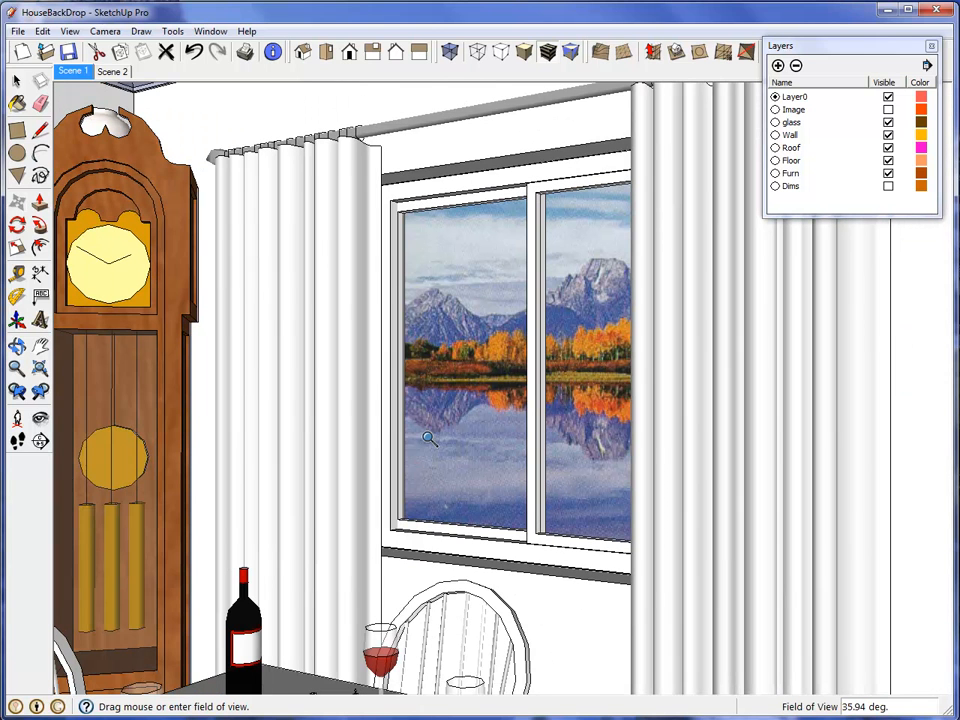
Frame the whole clock, the table and the landscape window in one interior view and add it as a scene after Scene 1.
left_click(40, 418)
left_click_drag(200, 460, 258, 463)
left_click(40, 345)
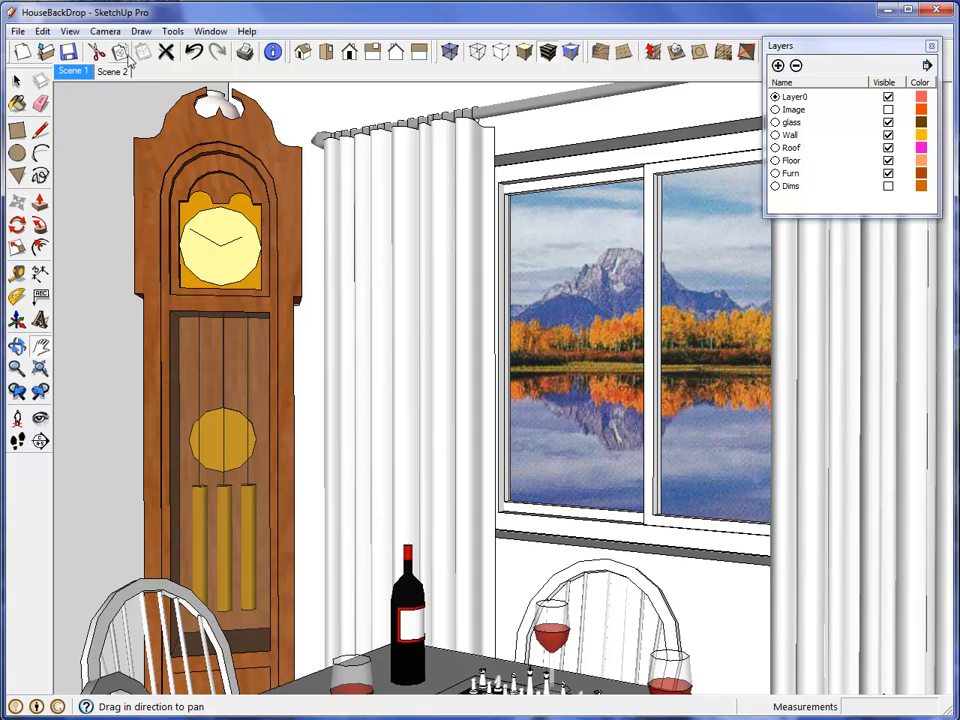
right_click(80, 78)
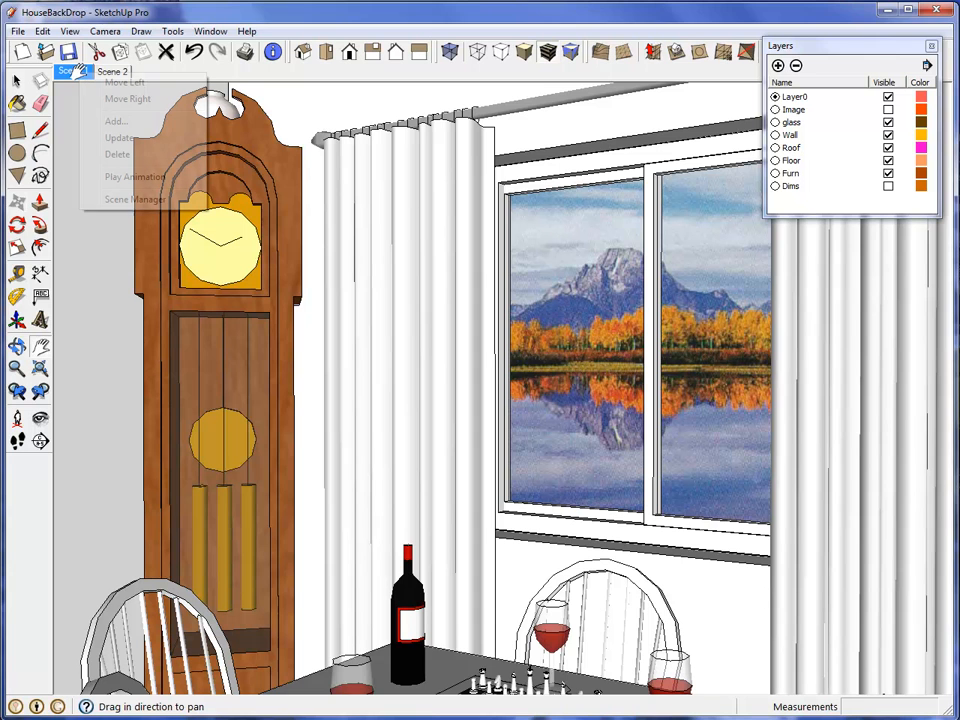
left_click(112, 123)
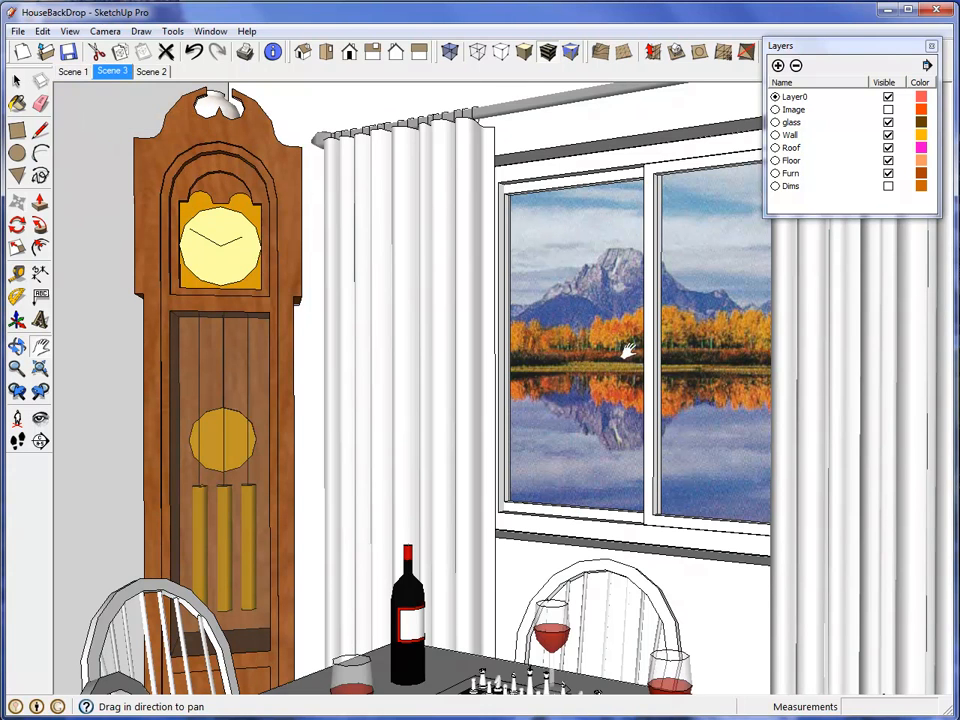
Shift the camera sideways, turn it back toward the window and store this view as a new scene after Scene 3.
left_click_drag(238, 627, 450, 630)
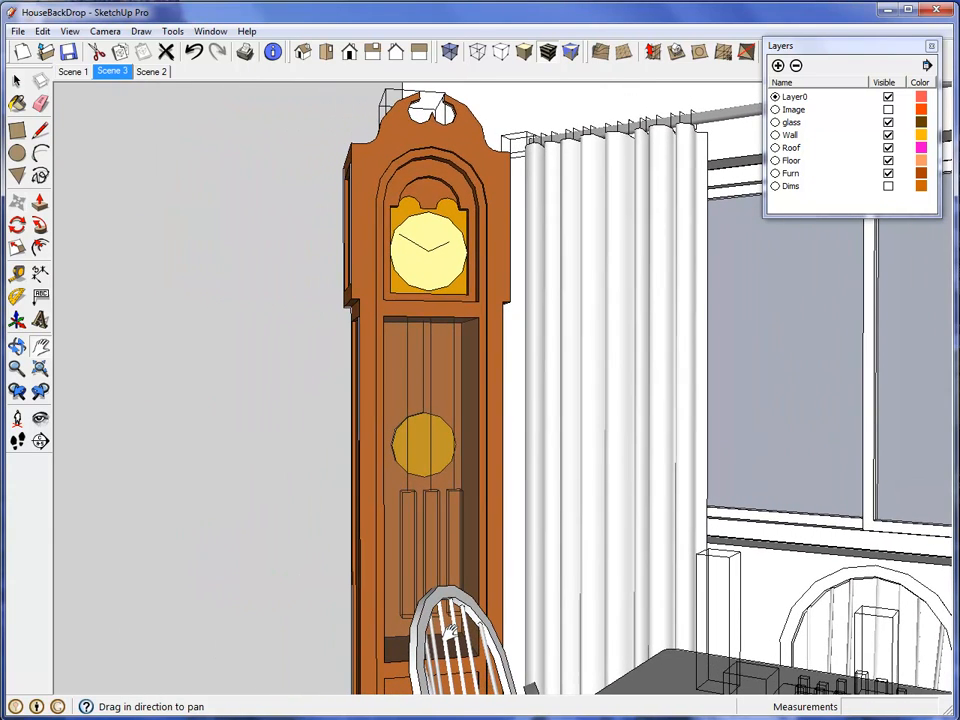
left_click(40, 418)
left_click_drag(223, 420, 418, 416)
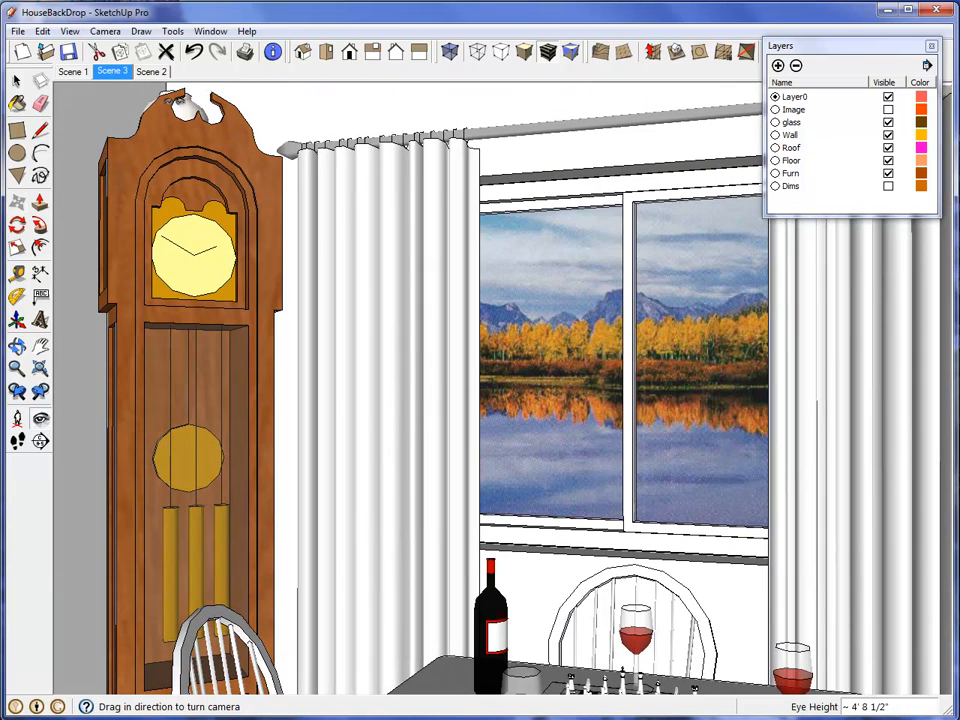
right_click(112, 74)
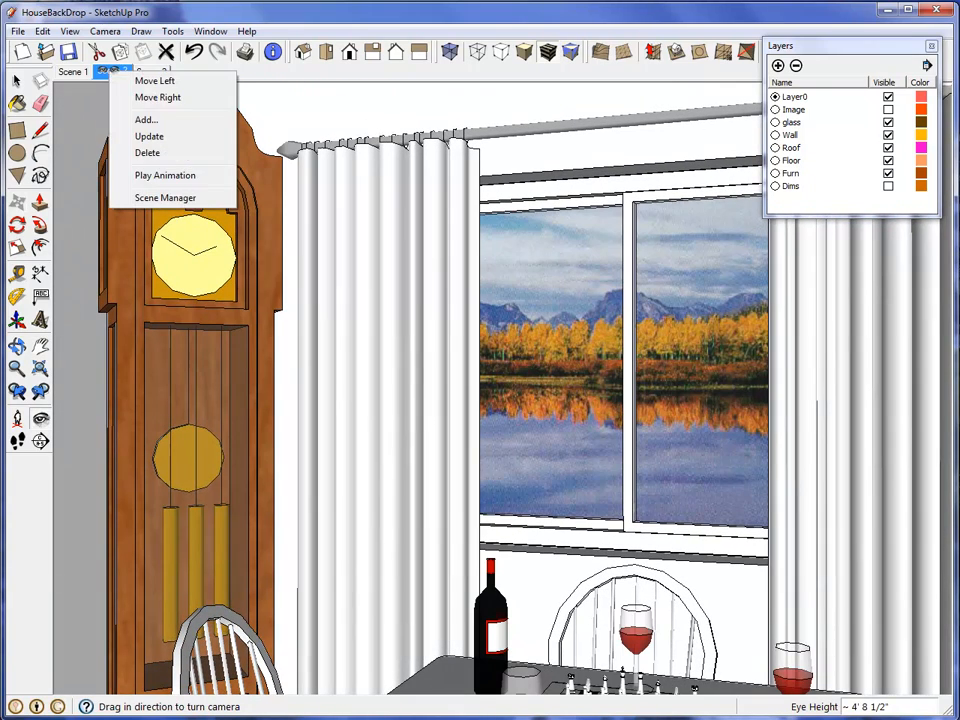
left_click(146, 120)
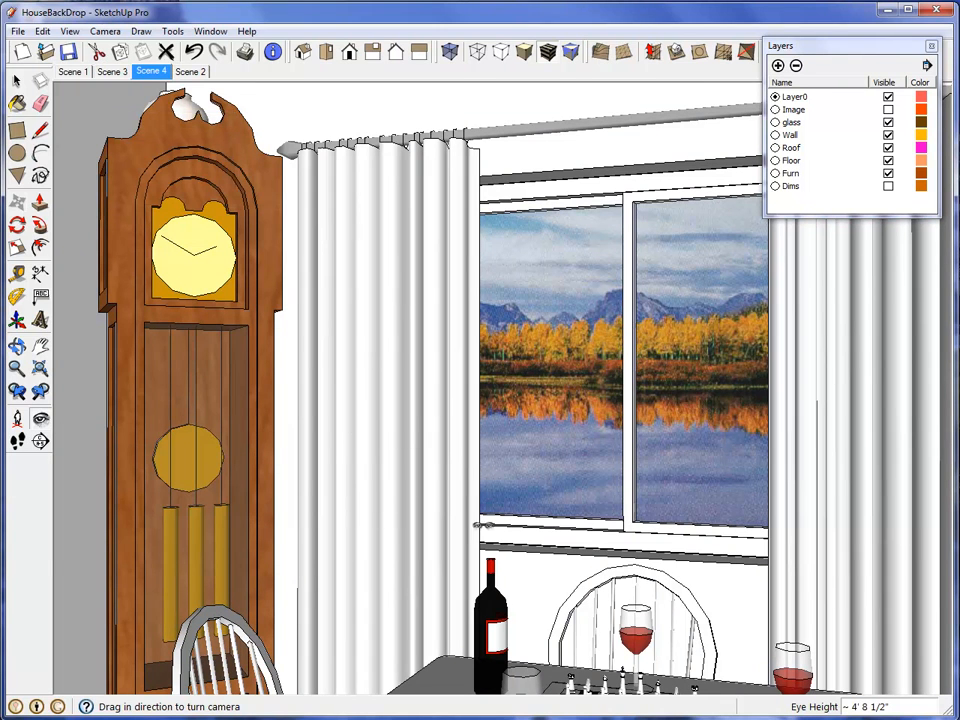
Face the camera more squarely at the window between both curtains and add that view as a scene after Scene 4.
left_click_drag(273, 511, 421, 517)
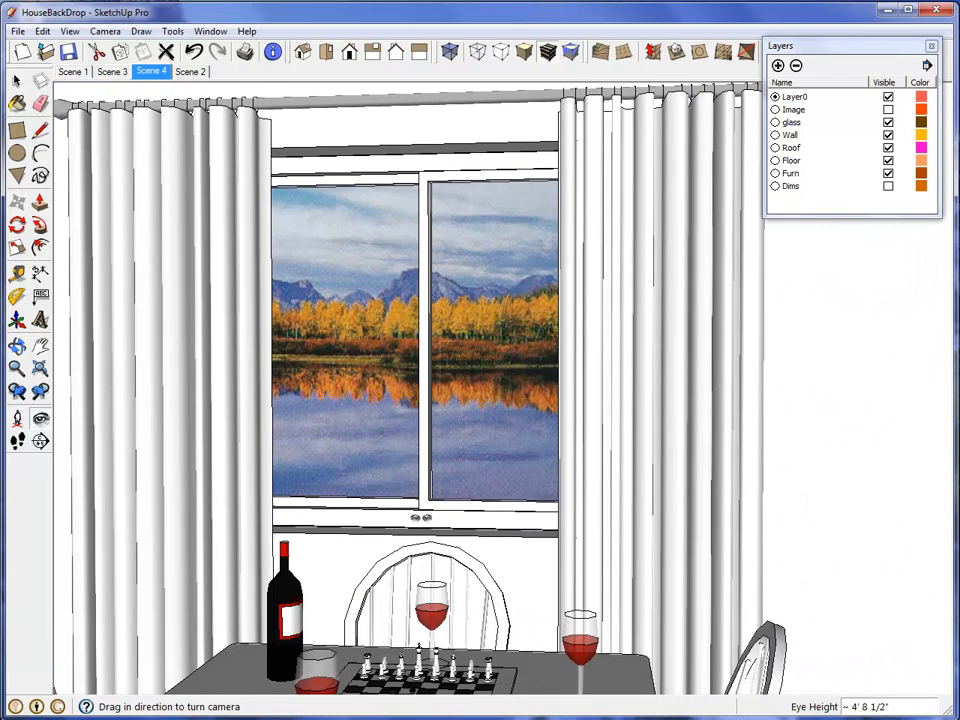
left_click(40, 345)
left_click_drag(321, 493, 428, 499)
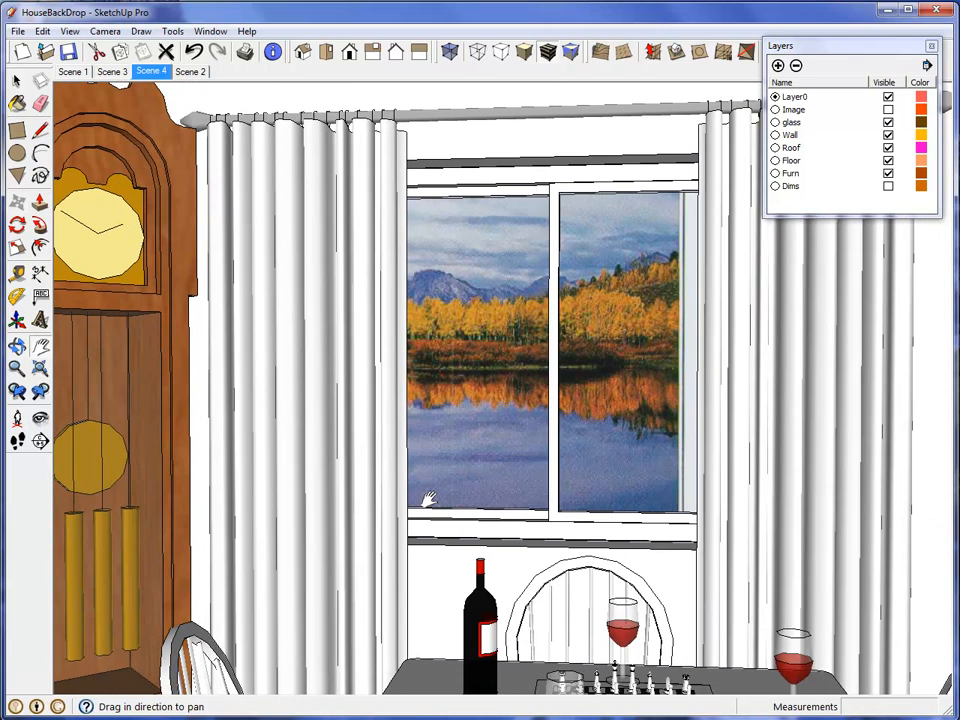
right_click(154, 80)
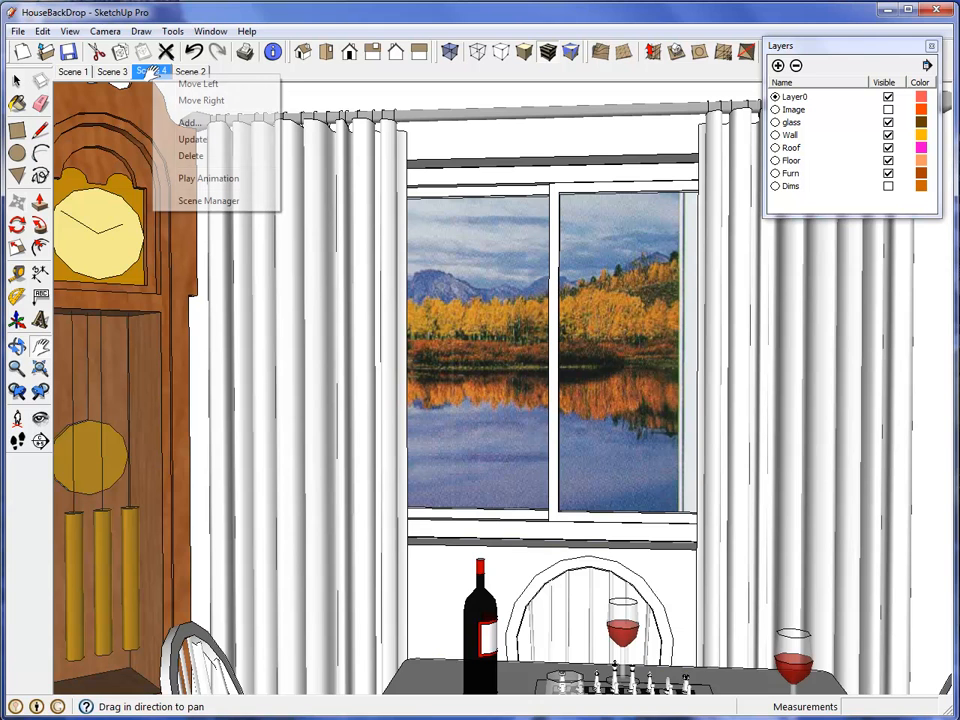
left_click(184, 122)
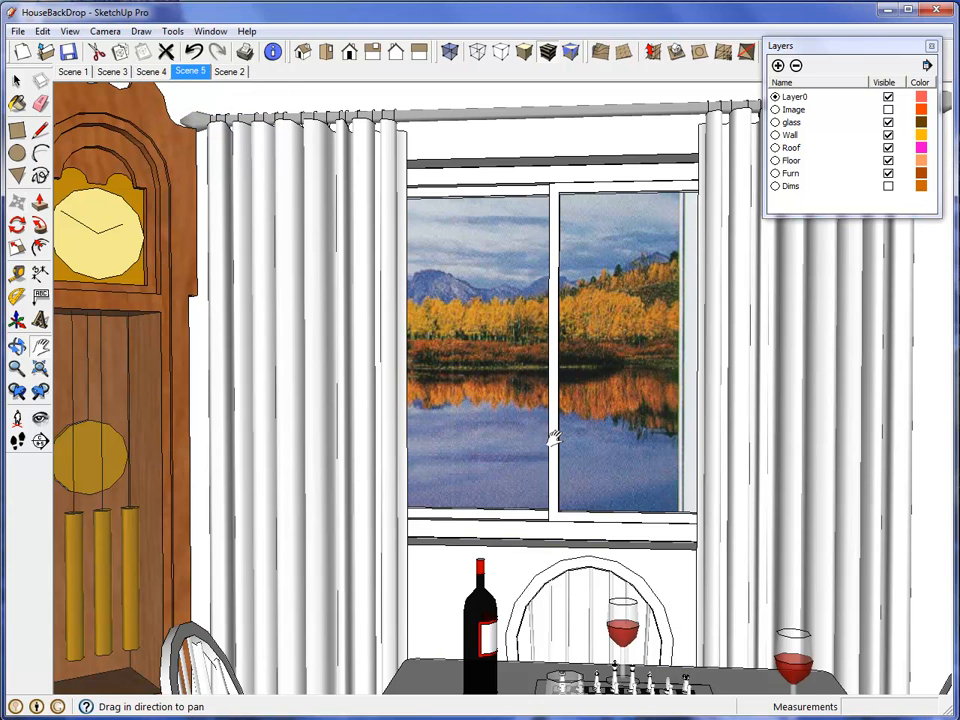